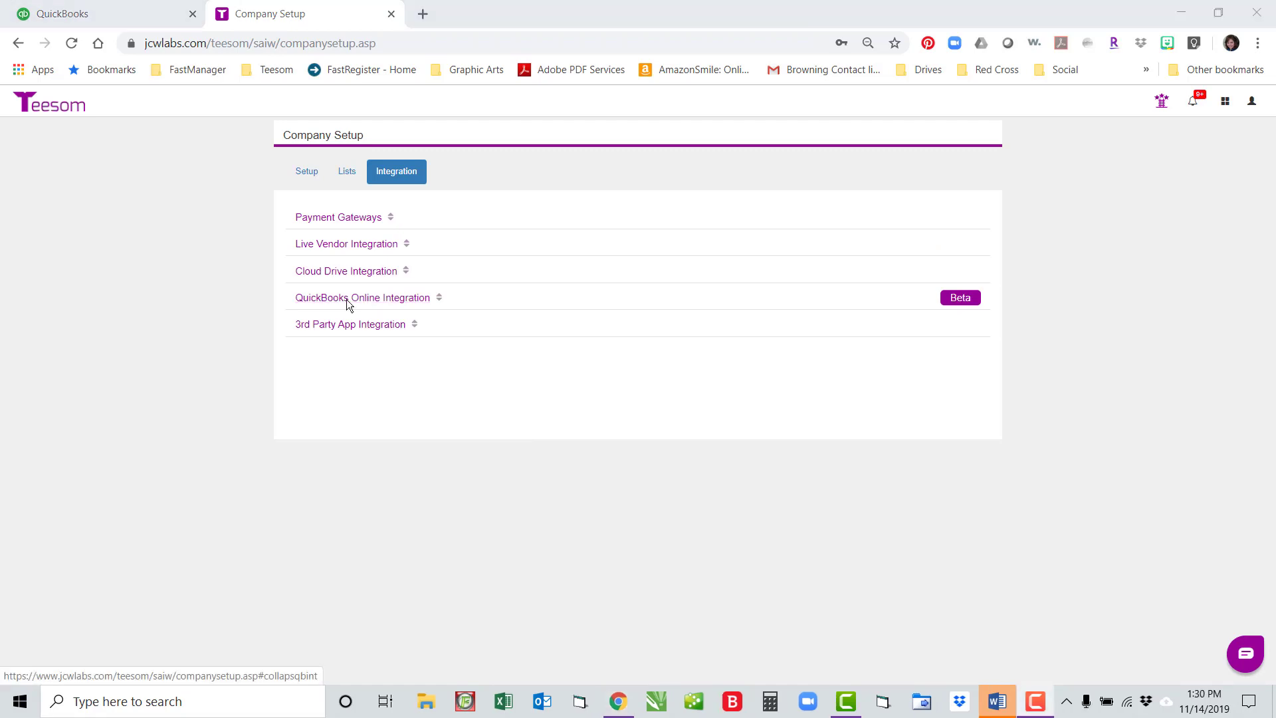
# Step: Set Teesom's QuickBooks integration type to Online and start connecting to QuickBooks Online
pyautogui.click(348, 299)
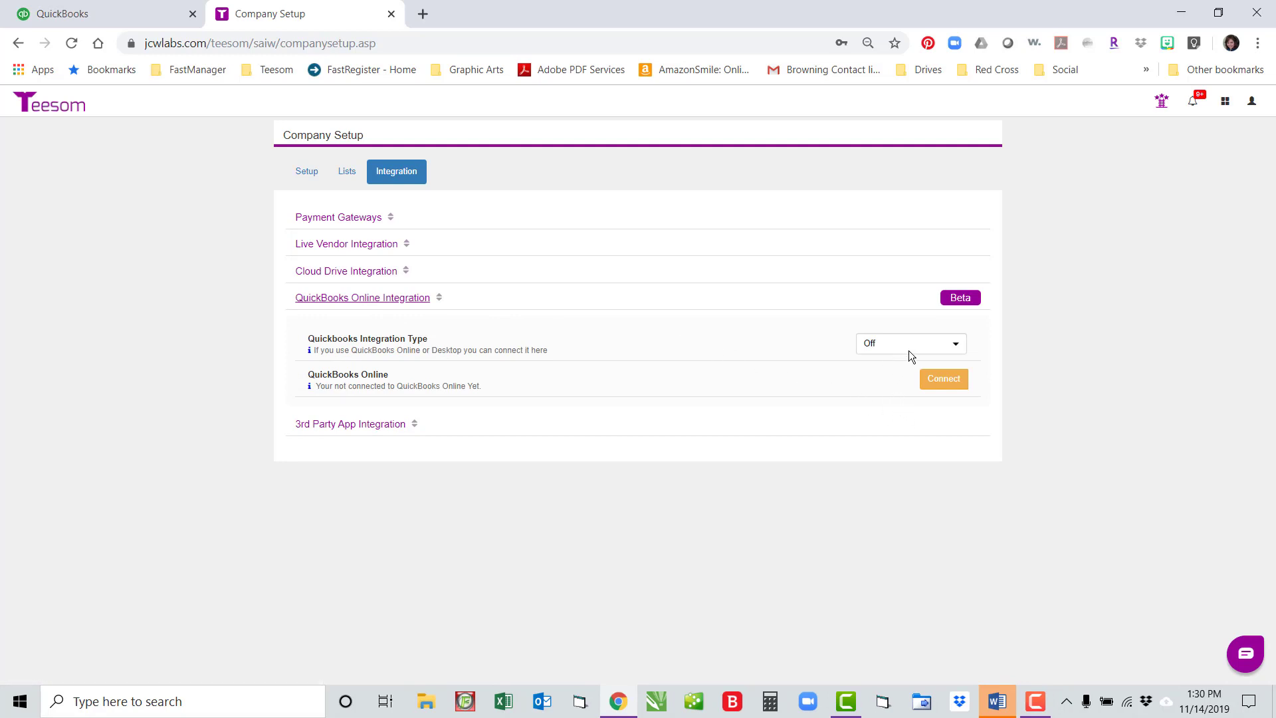
pyautogui.click(956, 345)
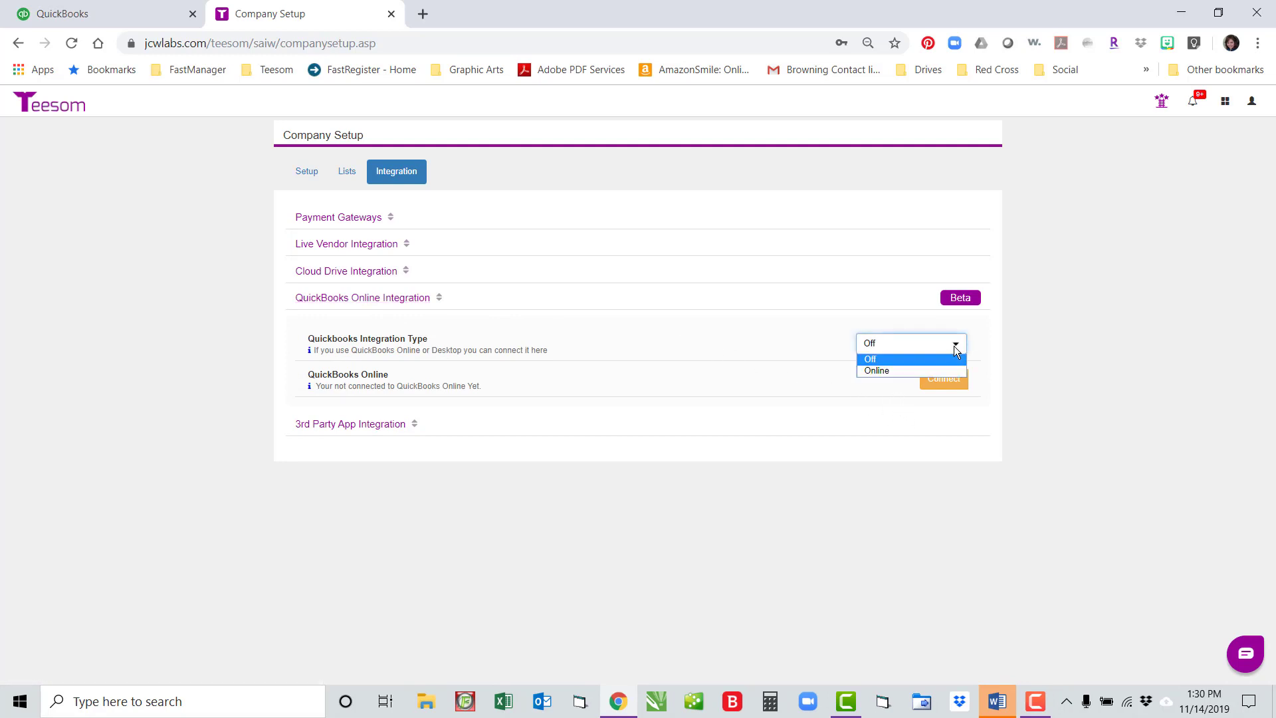
pyautogui.click(911, 369)
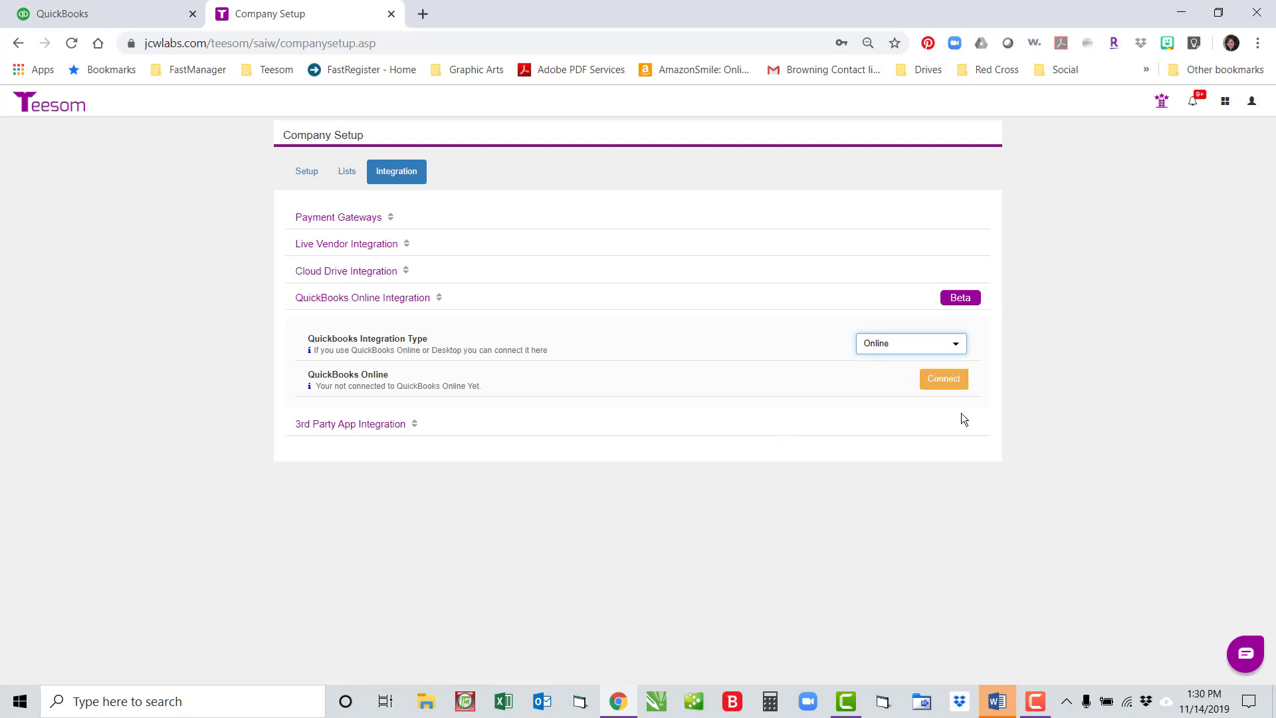
pyautogui.click(937, 383)
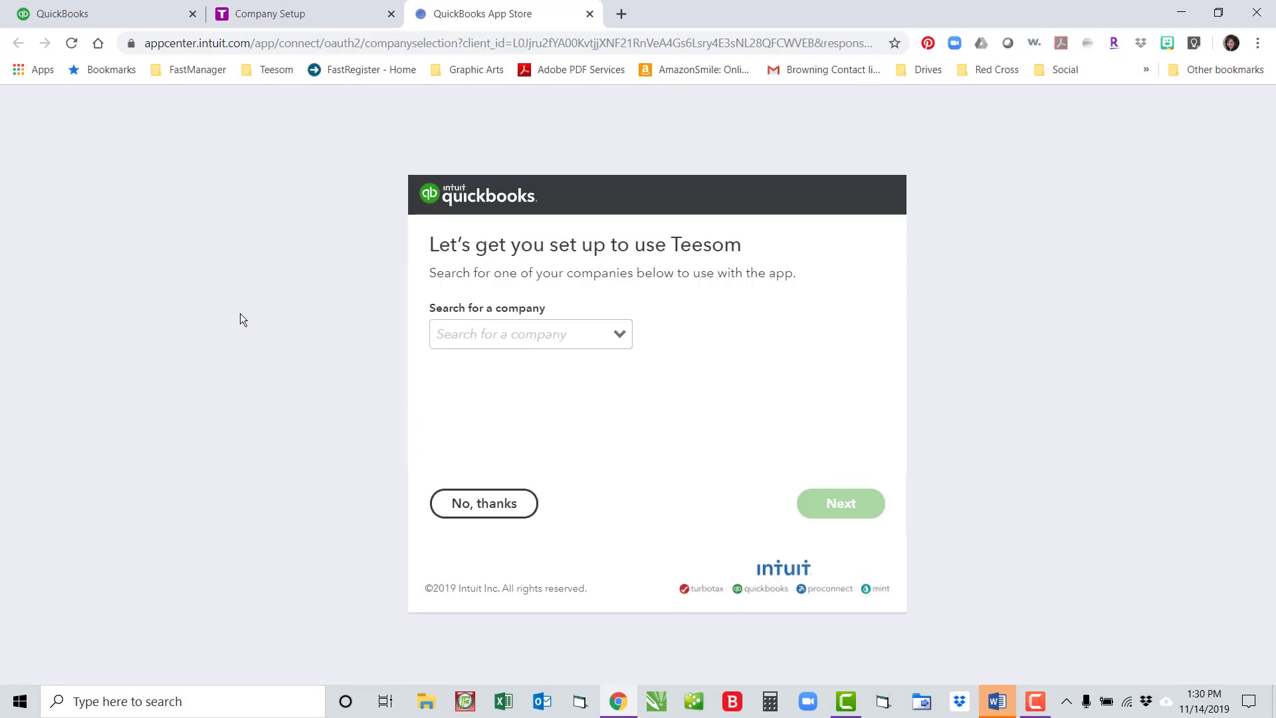
# Step: Choose Sandbox Company_US_1 as the QuickBooks company to connect and continue
pyautogui.click(618, 334)
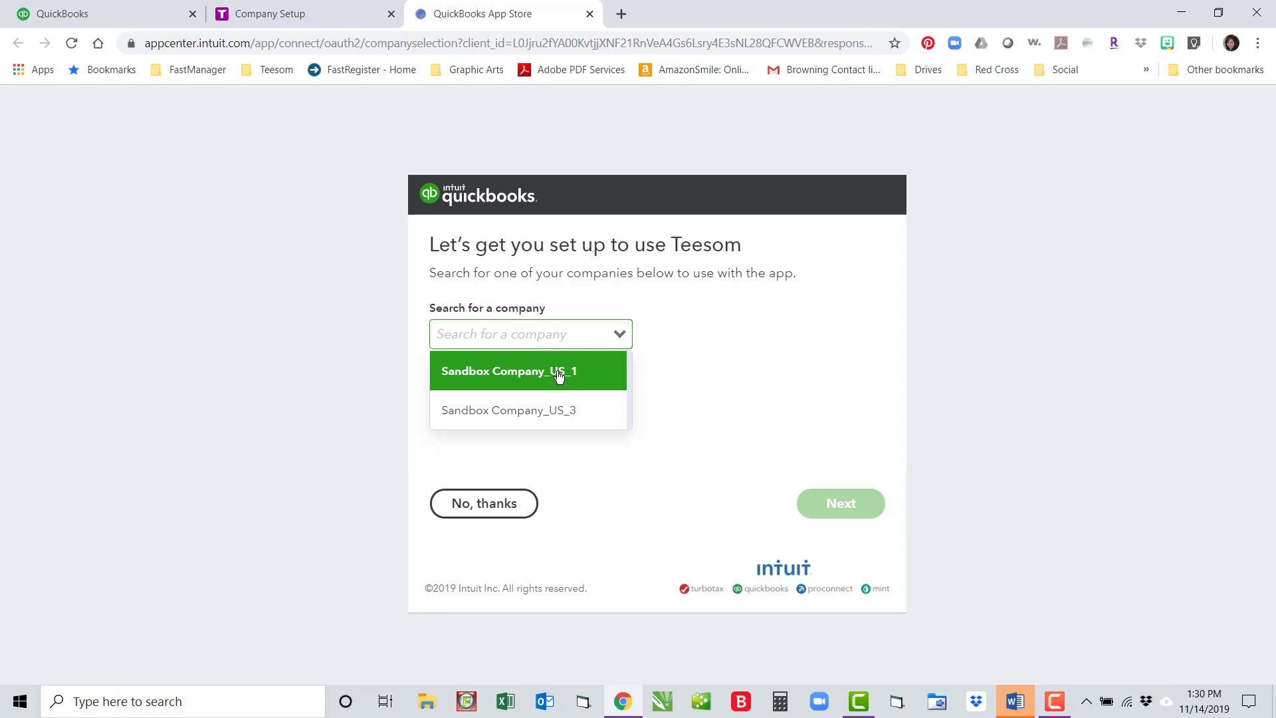
pyautogui.moveTo(558, 376); pyautogui.dragTo(564, 385)
pyautogui.click(565, 374)
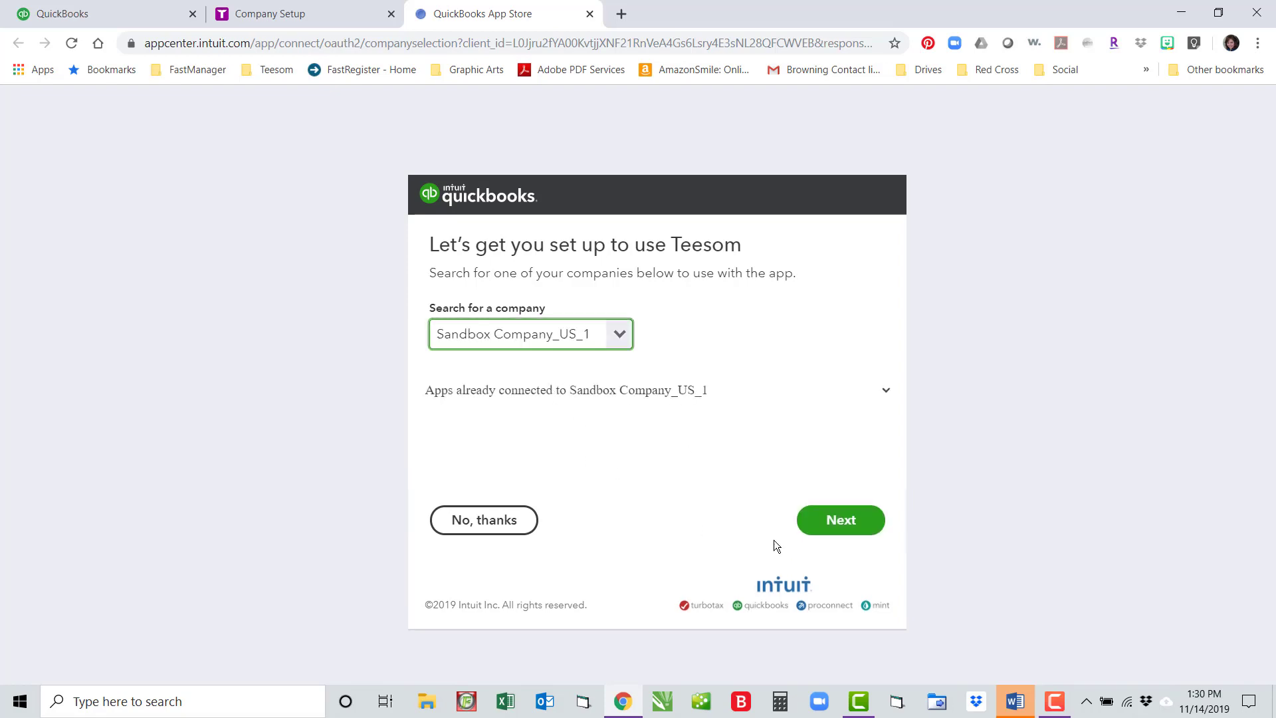
pyautogui.click(872, 521)
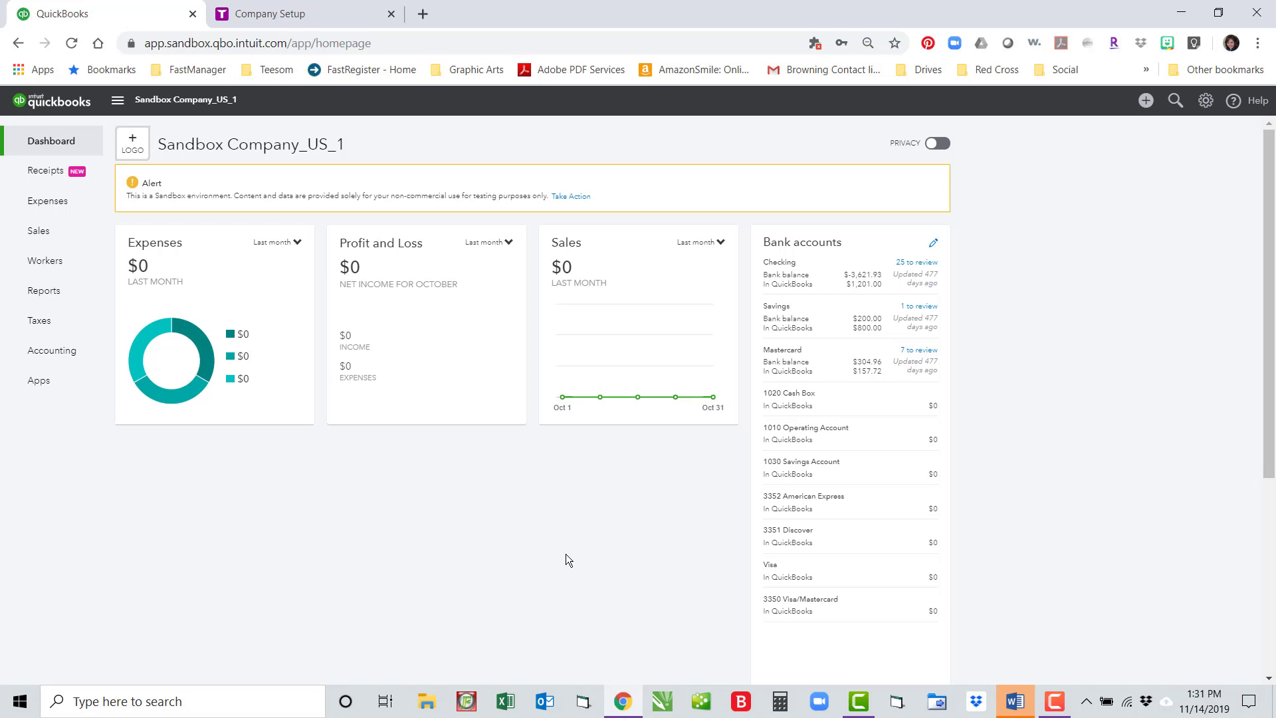
# Step: Return to Teesom's Company Setup and go to the QuickBooks Online integrator page
pyautogui.click(314, 11)
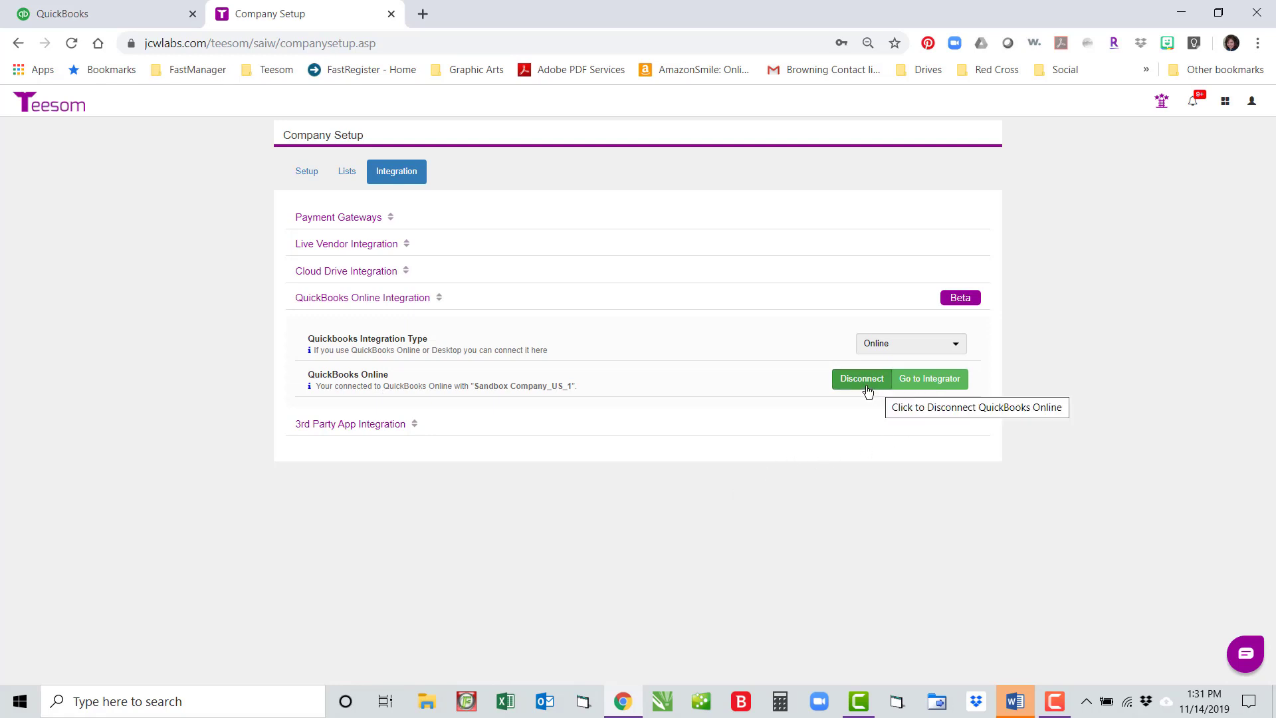
pyautogui.click(934, 384)
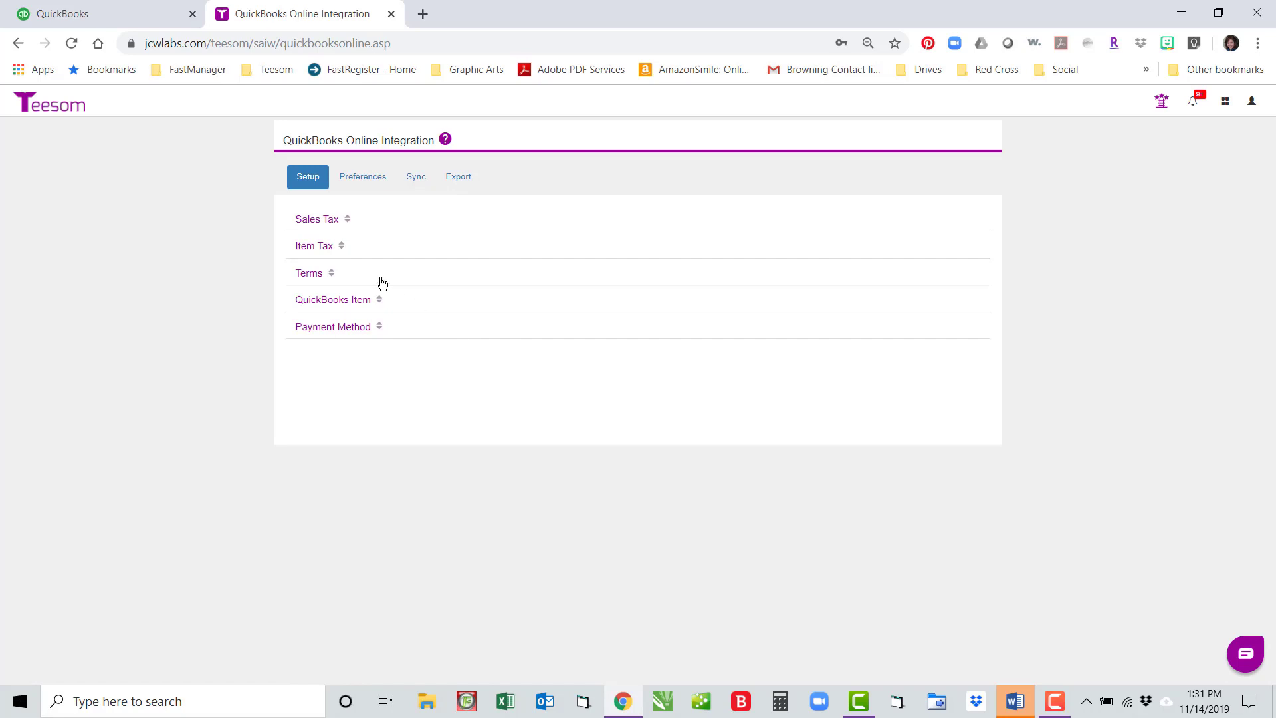
# Step: Show the Sales Tax mappings and unlink both the NON and STX taxes
pyautogui.click(307, 221)
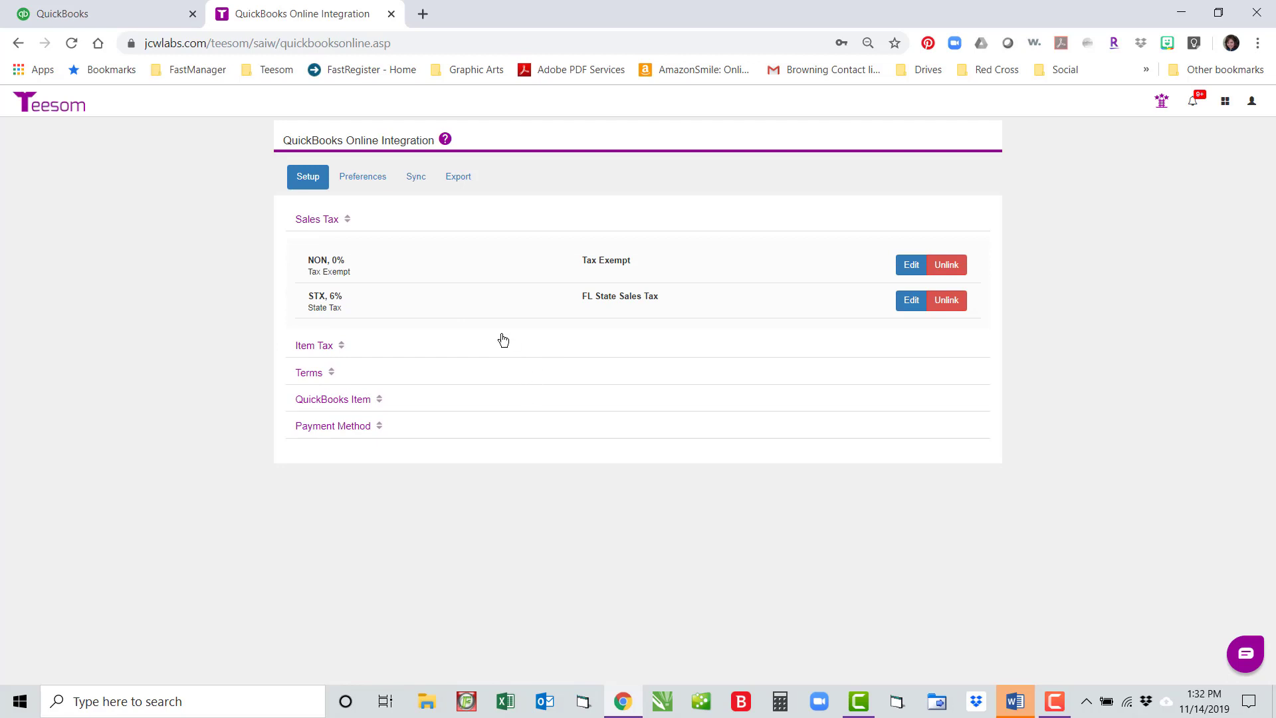
pyautogui.click(957, 266)
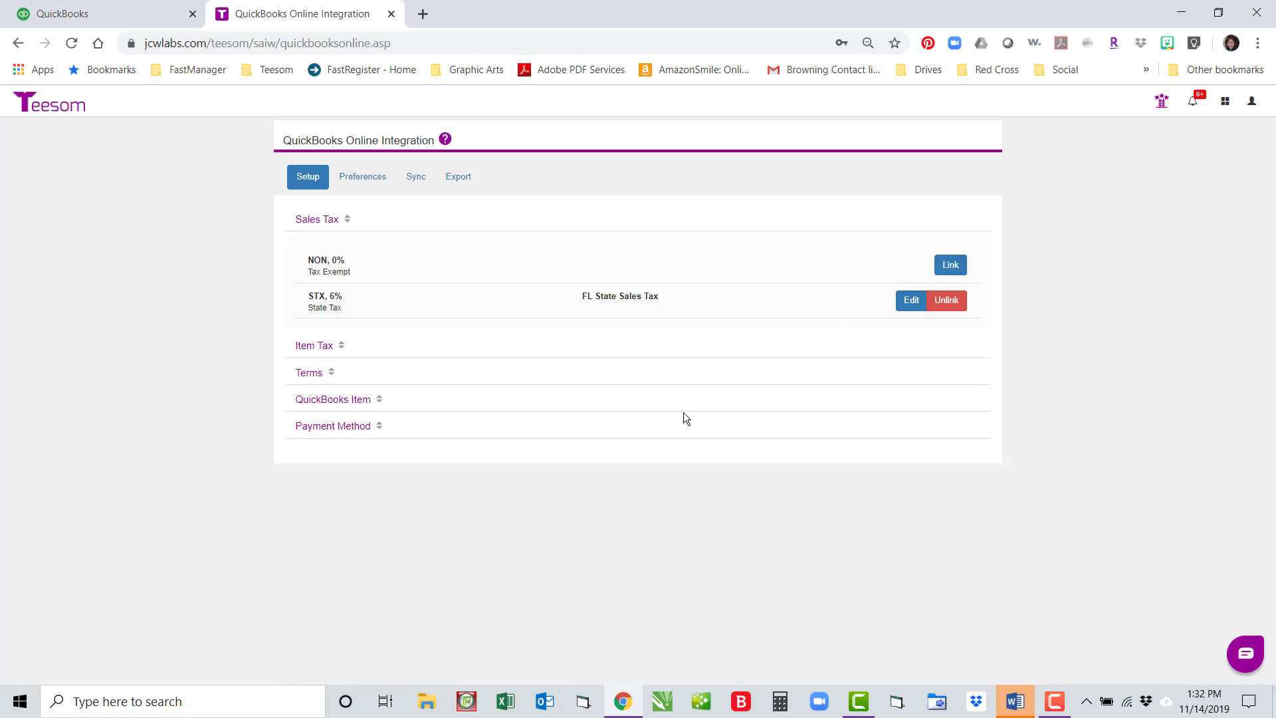
pyautogui.click(947, 300)
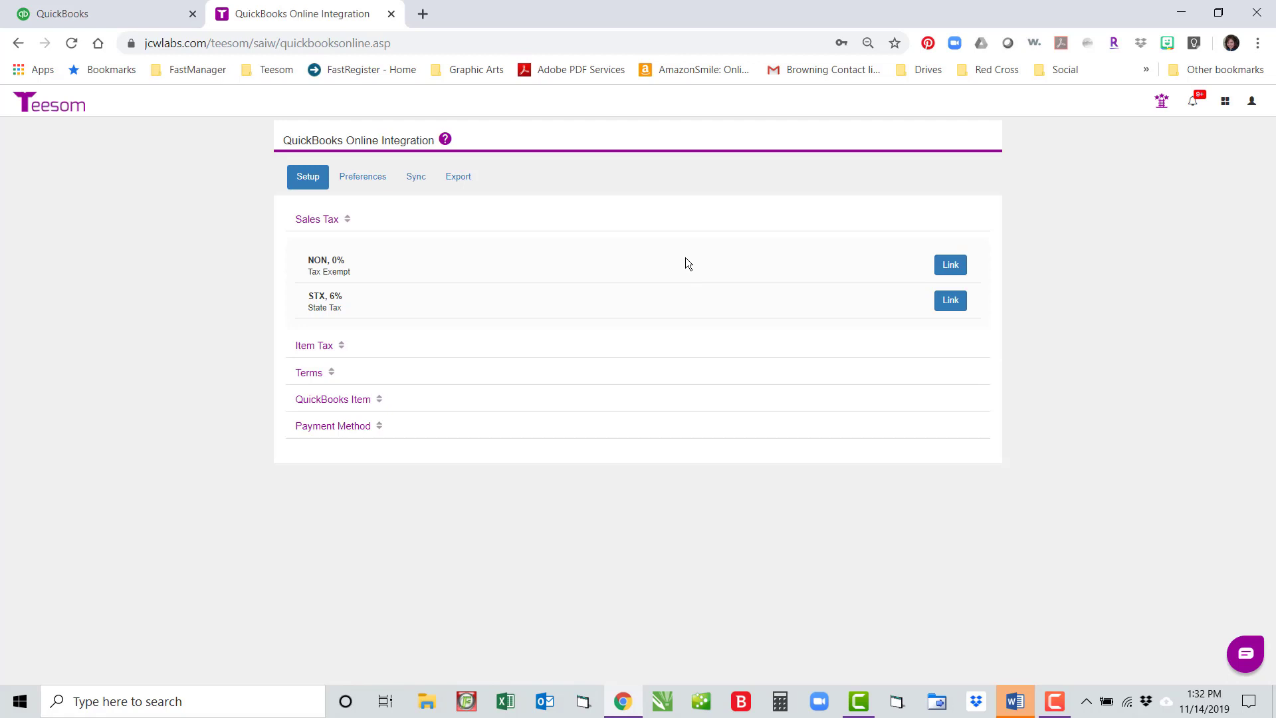
# Step: Relink NON 0% to Tax Exempt and STX 6% to FL State Sales Tax
pyautogui.click(951, 264)
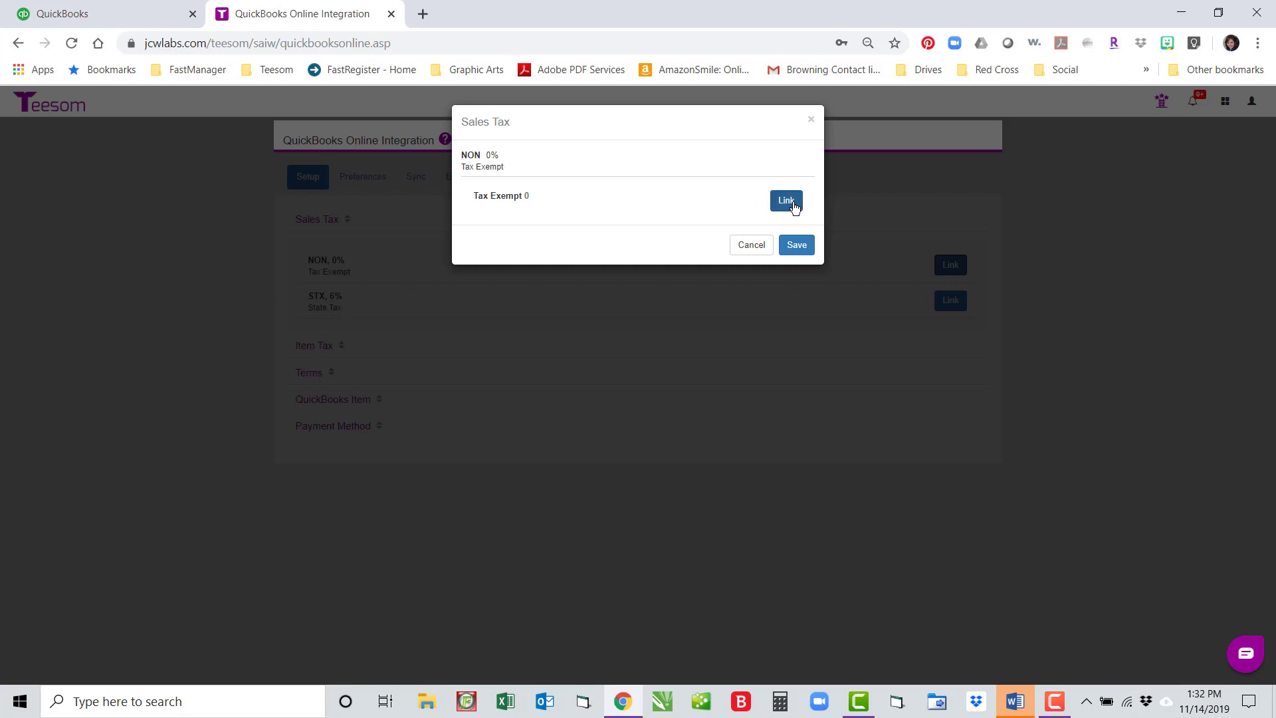
pyautogui.click(786, 201)
pyautogui.click(797, 246)
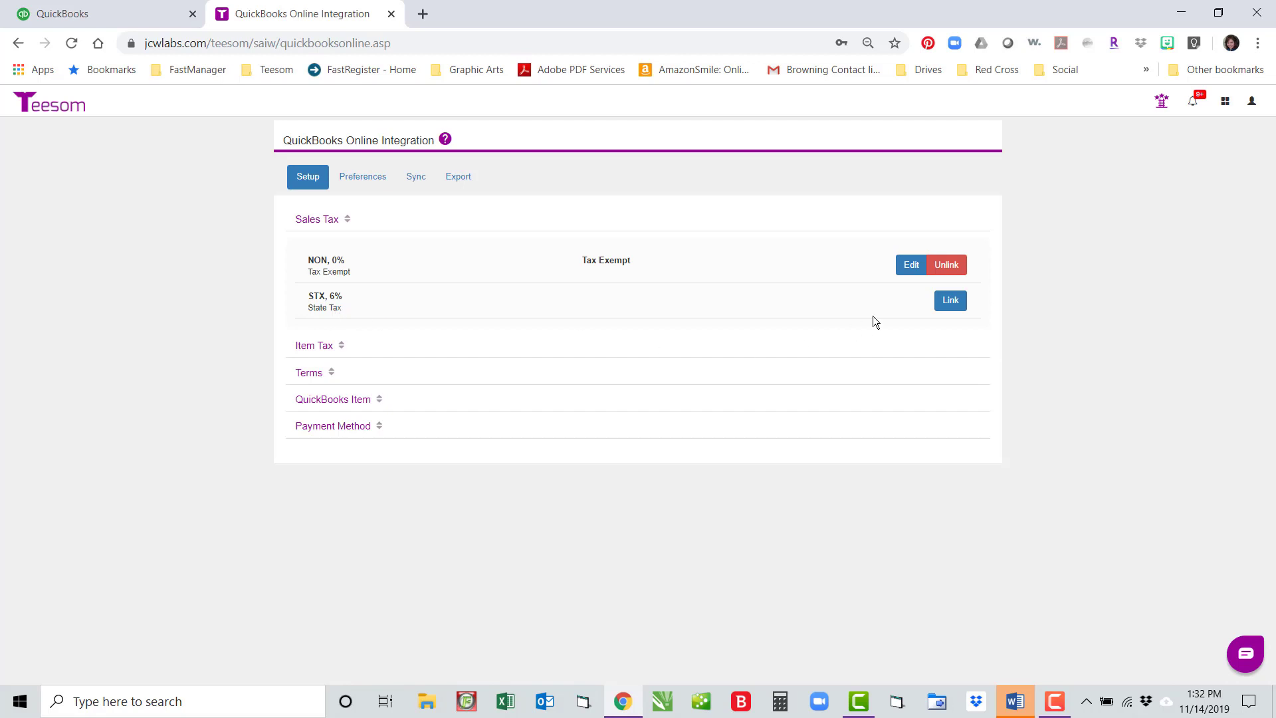
pyautogui.click(952, 303)
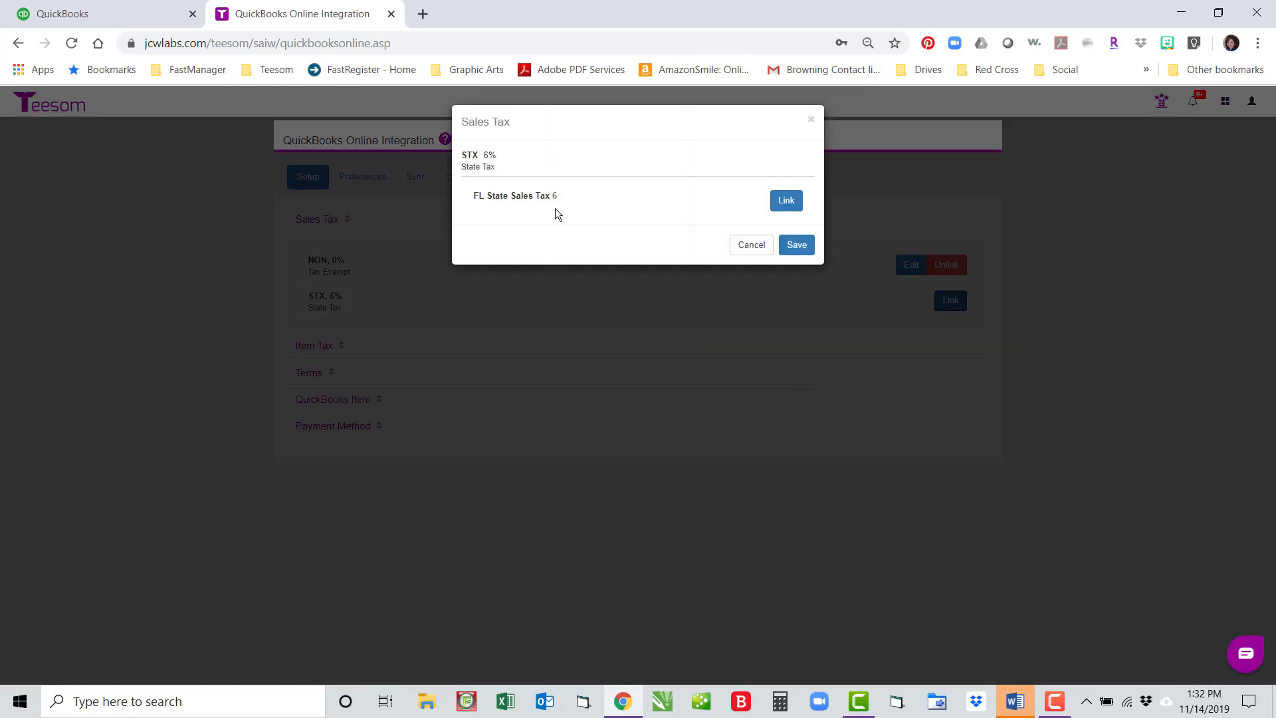
pyautogui.click(787, 206)
pyautogui.click(785, 248)
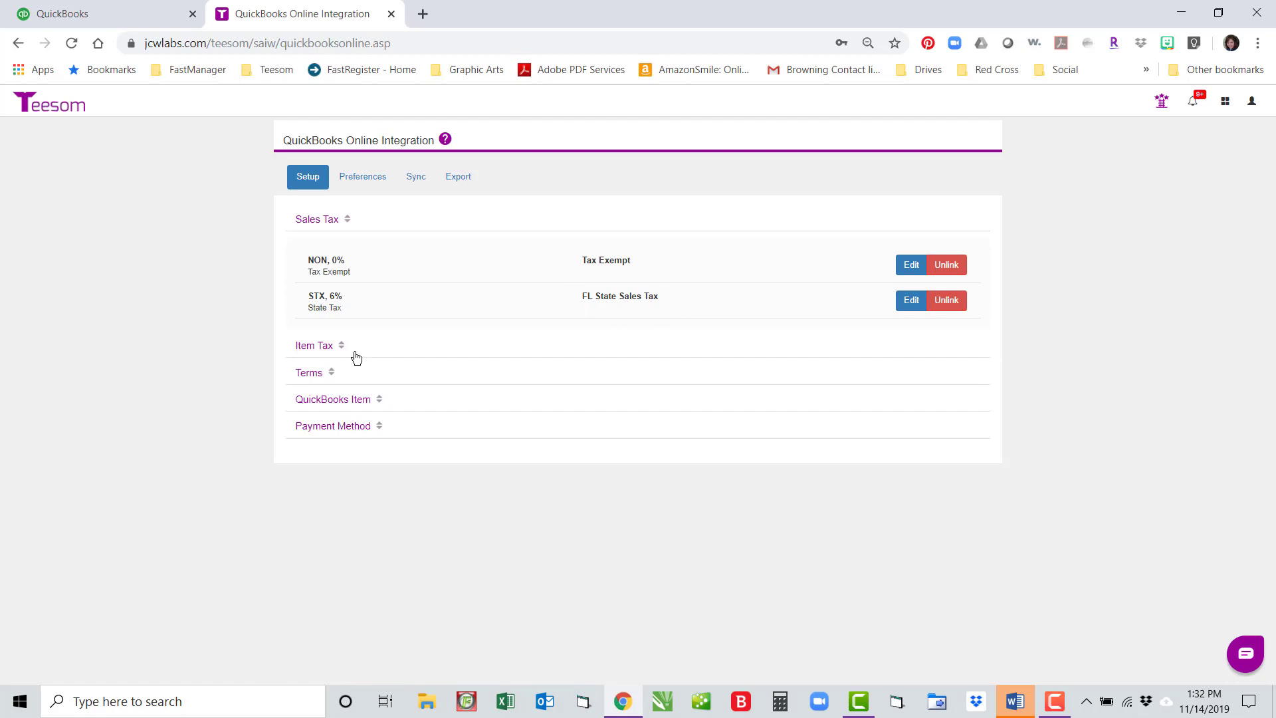
# Step: Show the Item Tax mappings and unlink both the NON and TAX item taxes
pyautogui.click(302, 348)
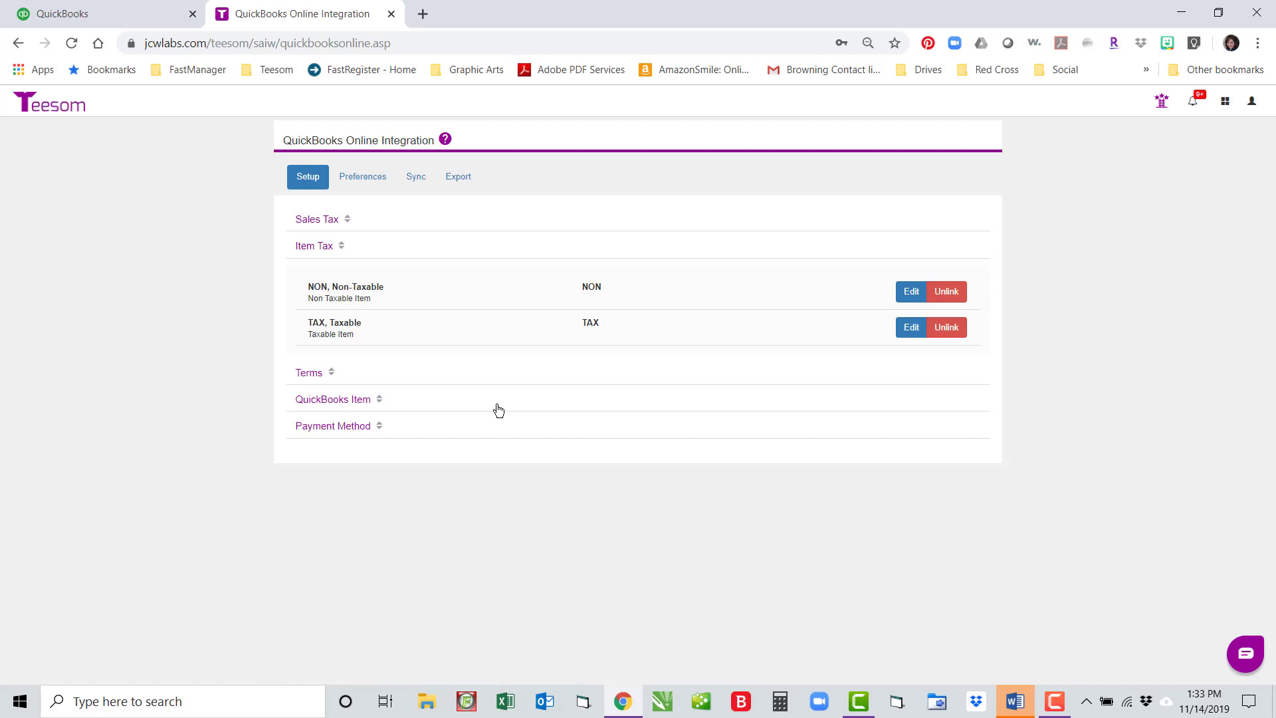
pyautogui.click(963, 293)
pyautogui.click(957, 329)
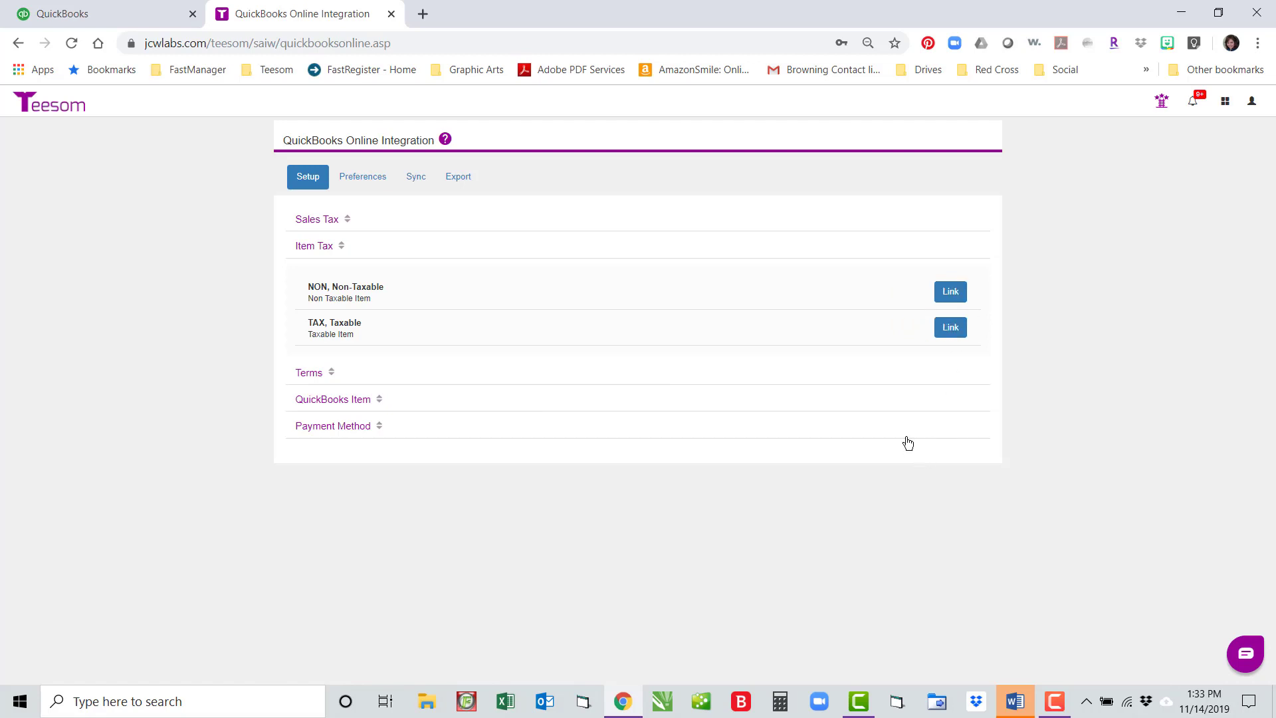
# Step: Relink NON and TAX to their QuickBooks tax codes, then review the Terms mappings
pyautogui.click(952, 295)
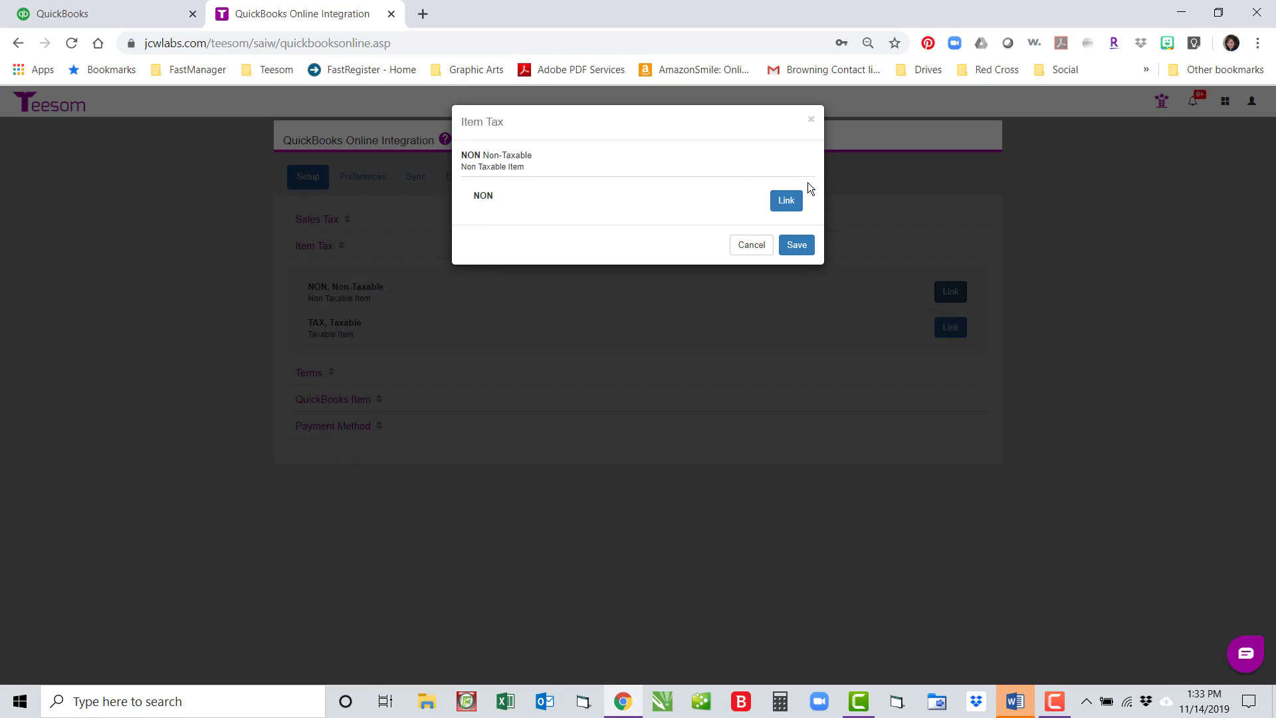
pyautogui.click(788, 203)
pyautogui.click(796, 247)
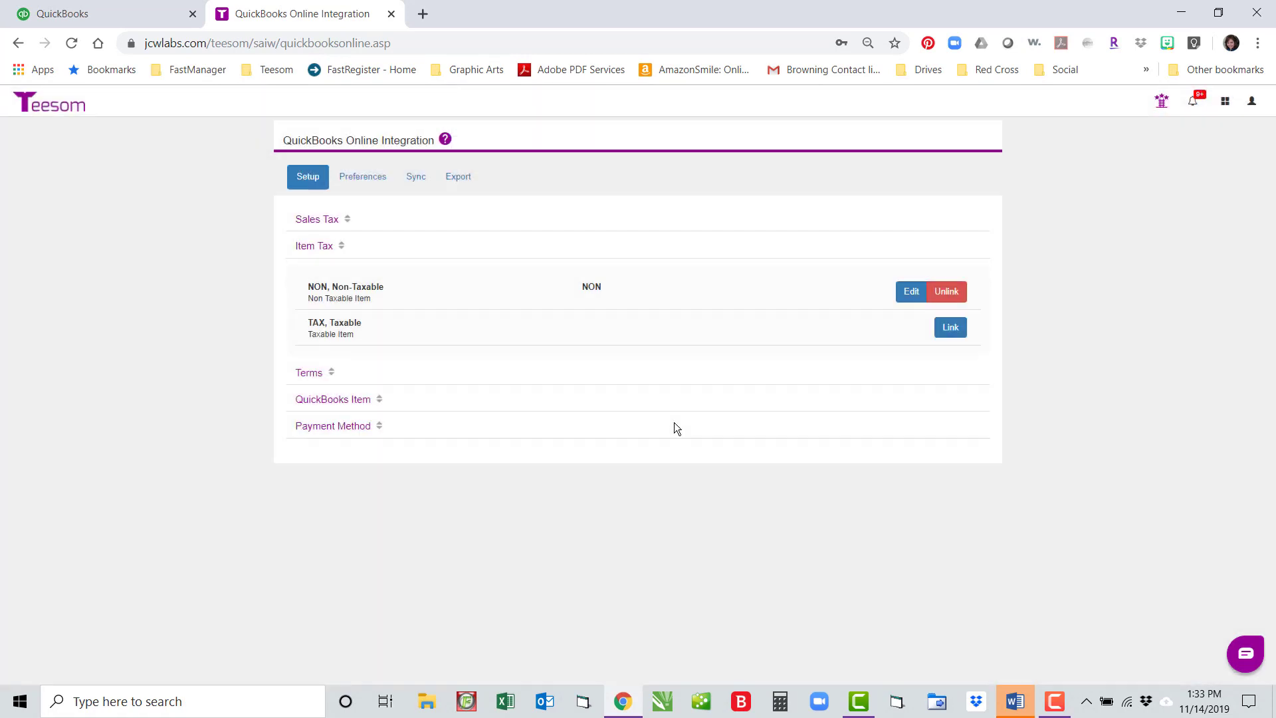
pyautogui.click(952, 329)
pyautogui.click(784, 201)
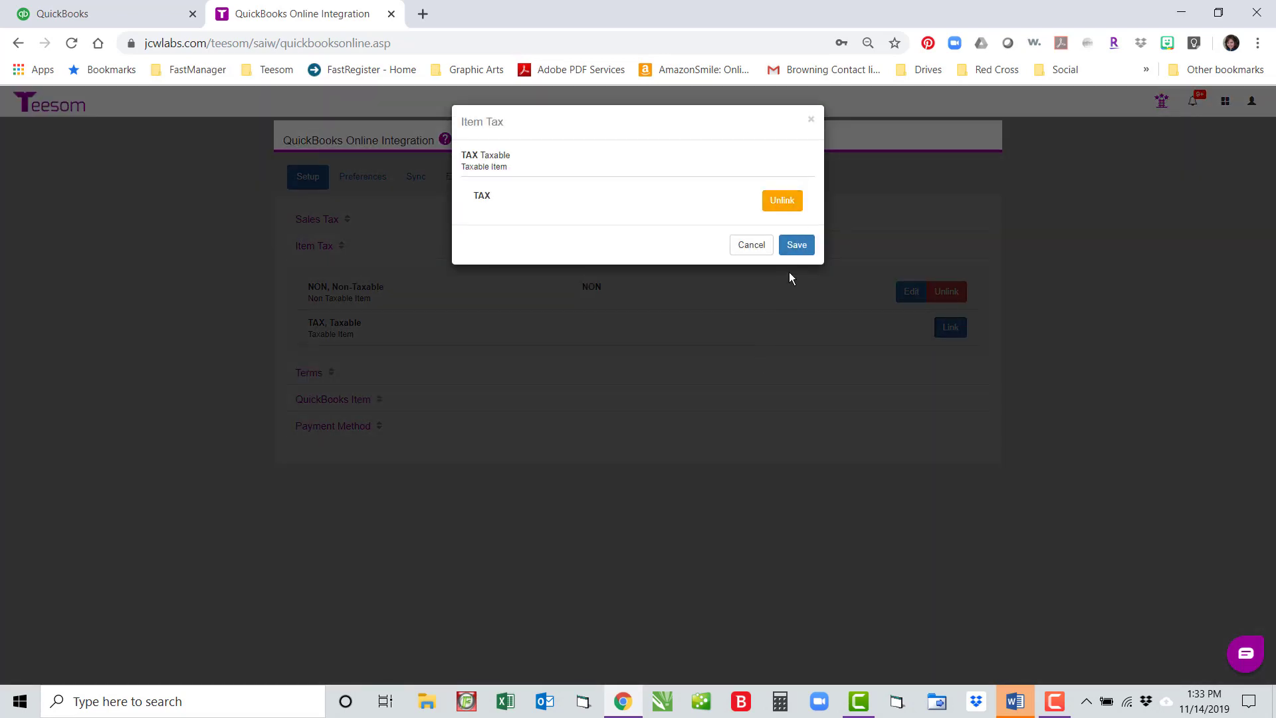
pyautogui.click(797, 245)
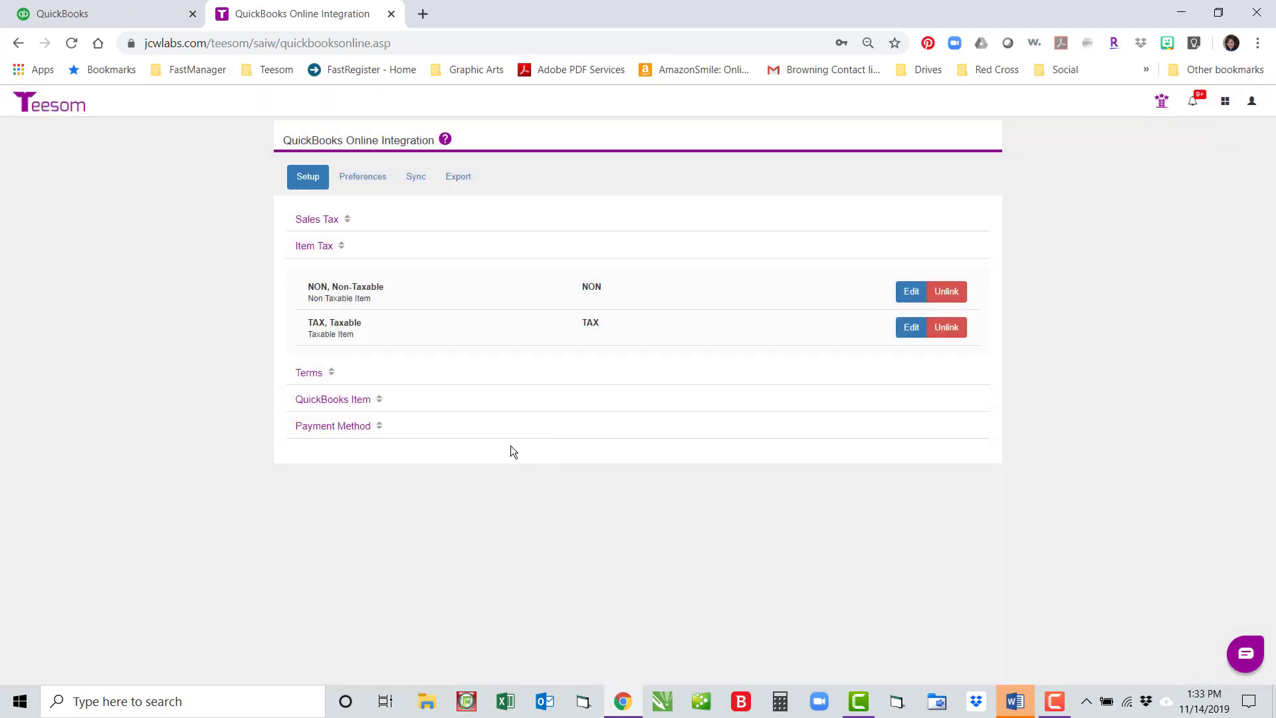
pyautogui.click(308, 372)
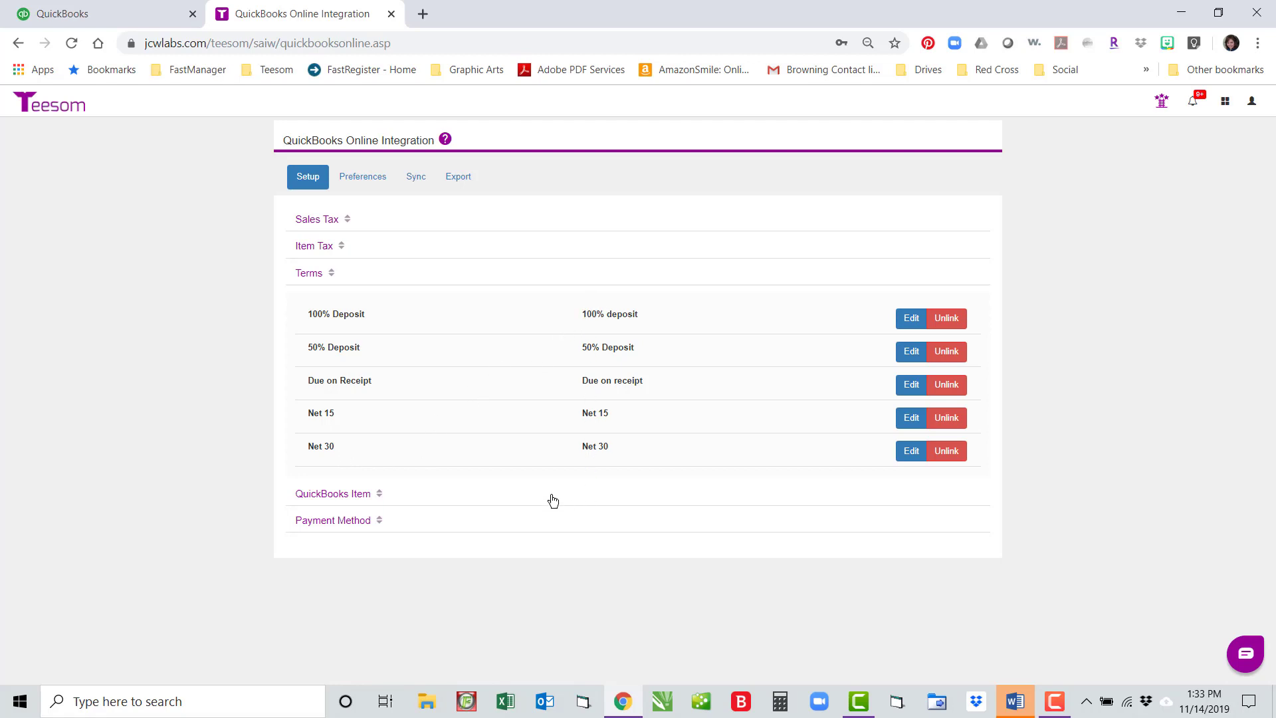
# Step: Show the QuickBooks Item mappings and browse Badges' sales categories, cancelling without linking
pyautogui.click(301, 497)
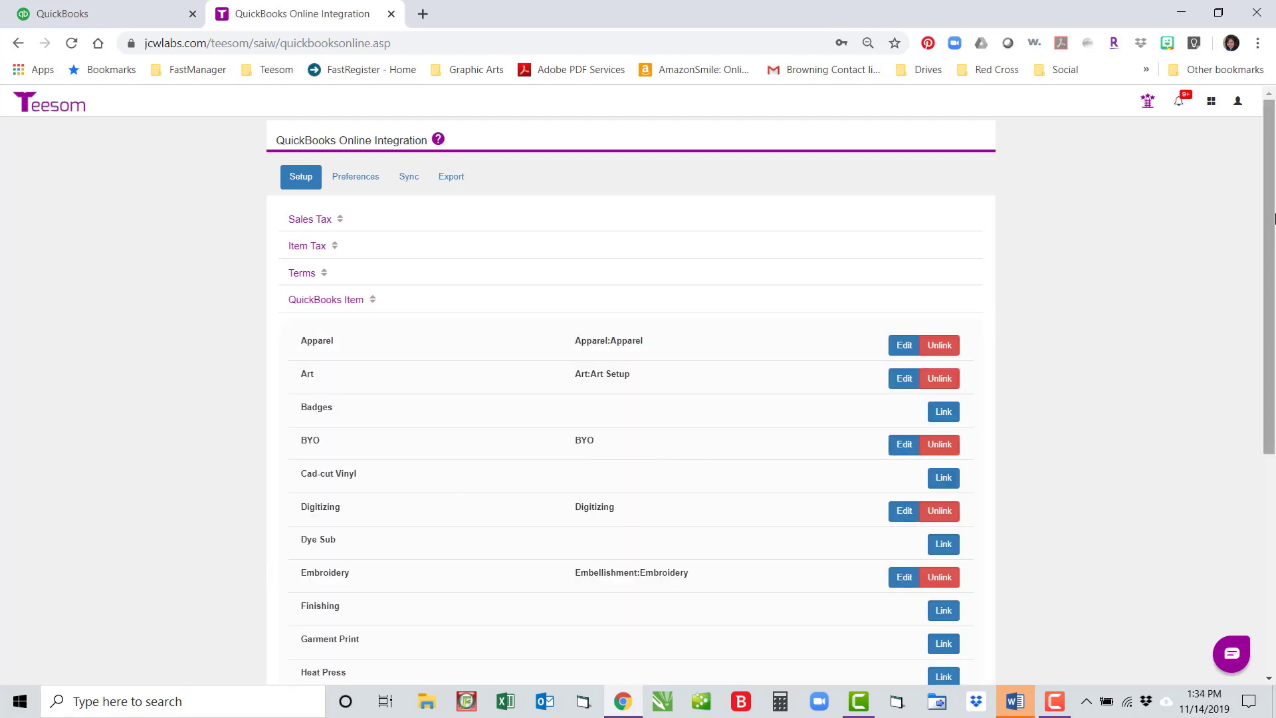
pyautogui.moveTo(1266, 207); pyautogui.dragTo(1268, 280)
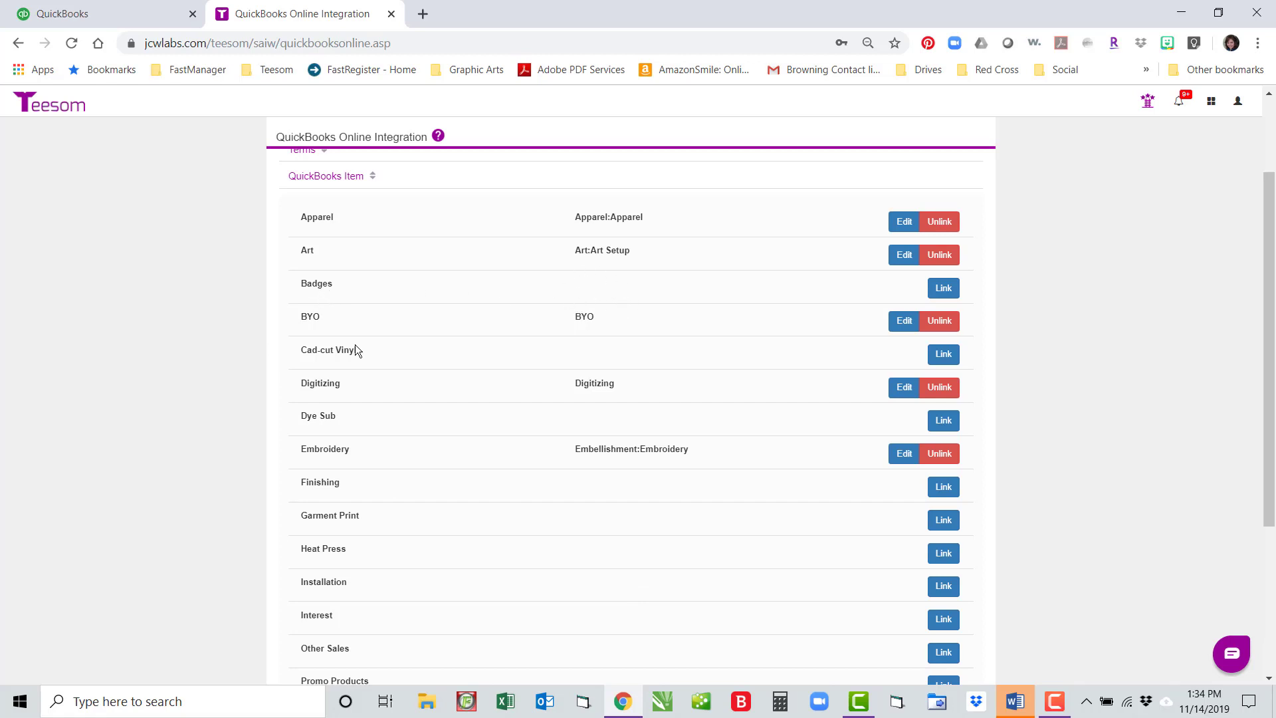
pyautogui.click(945, 288)
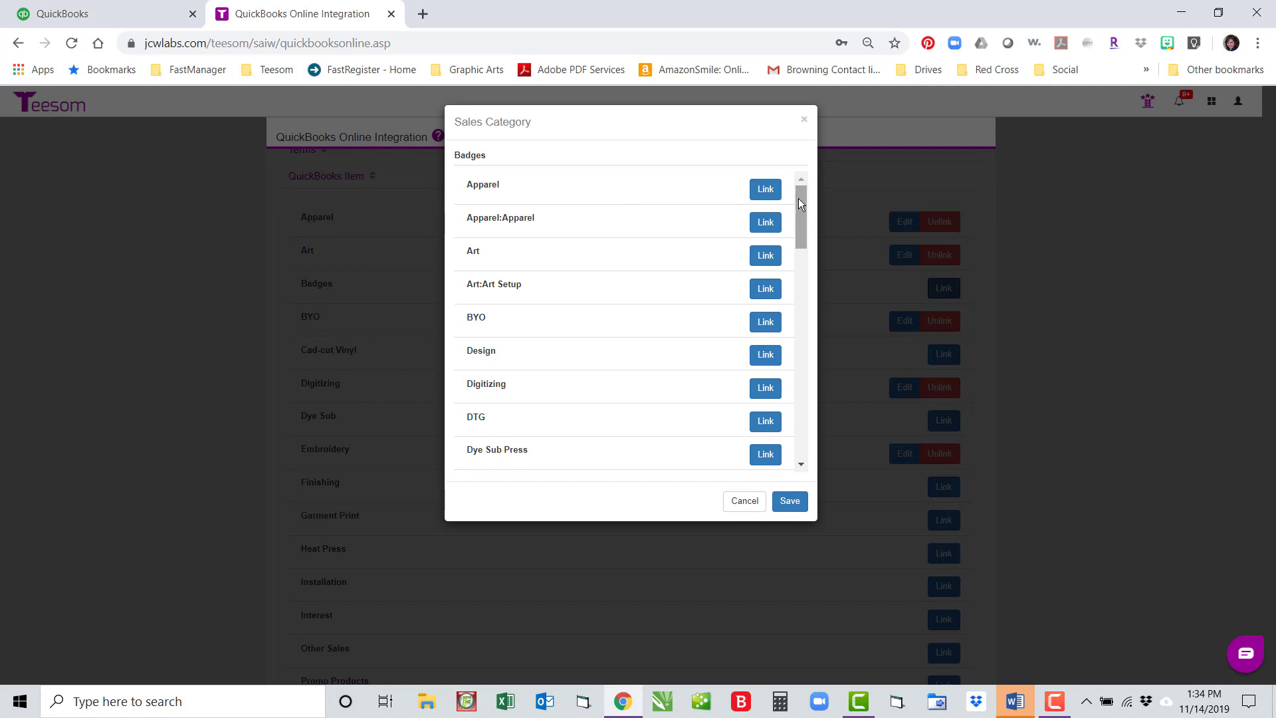
pyautogui.moveTo(798, 198); pyautogui.dragTo(810, 236)
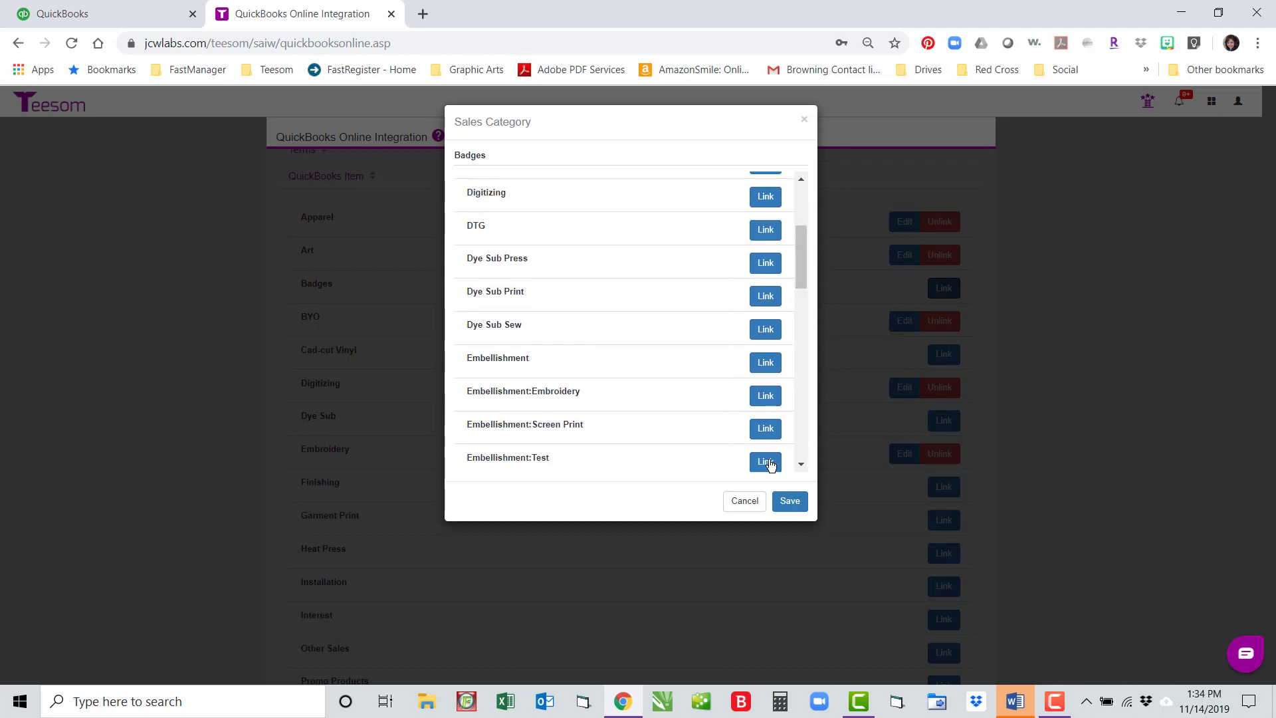
pyautogui.click(744, 505)
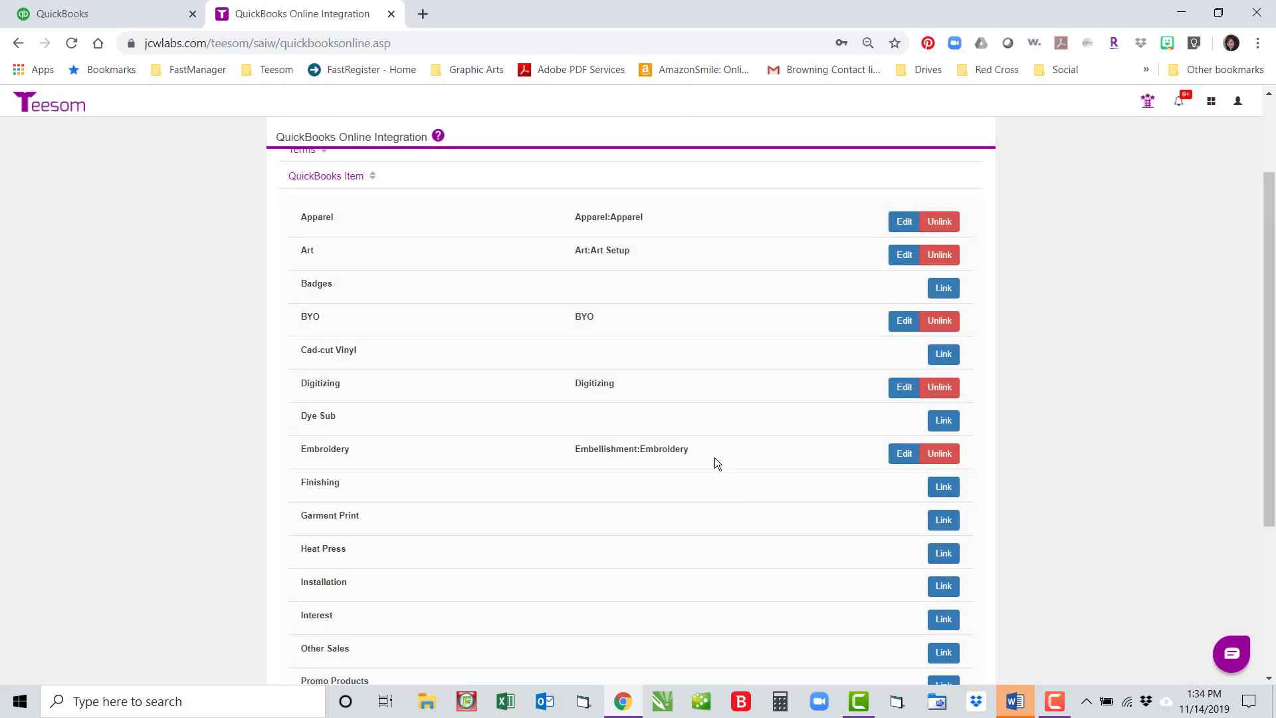
# Step: View QuickBooks Online's Products and Services list and new product types, then return to Teesom
pyautogui.click(66, 13)
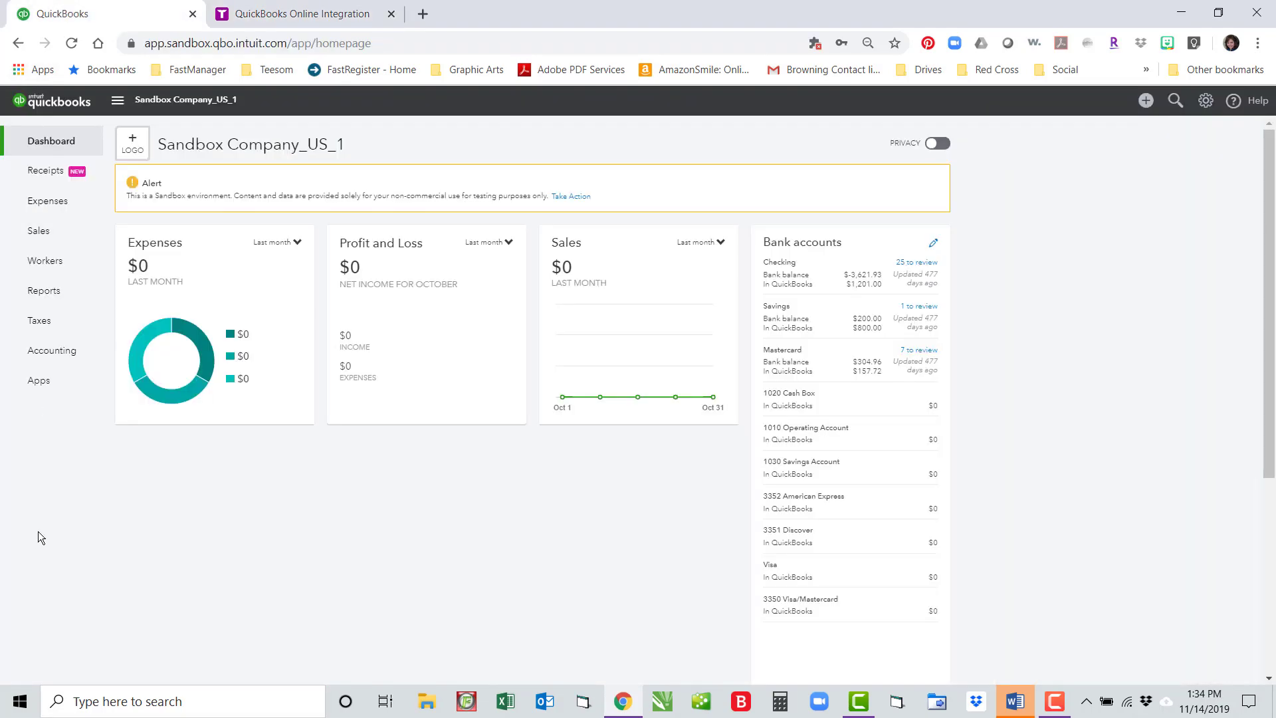
pyautogui.click(38, 232)
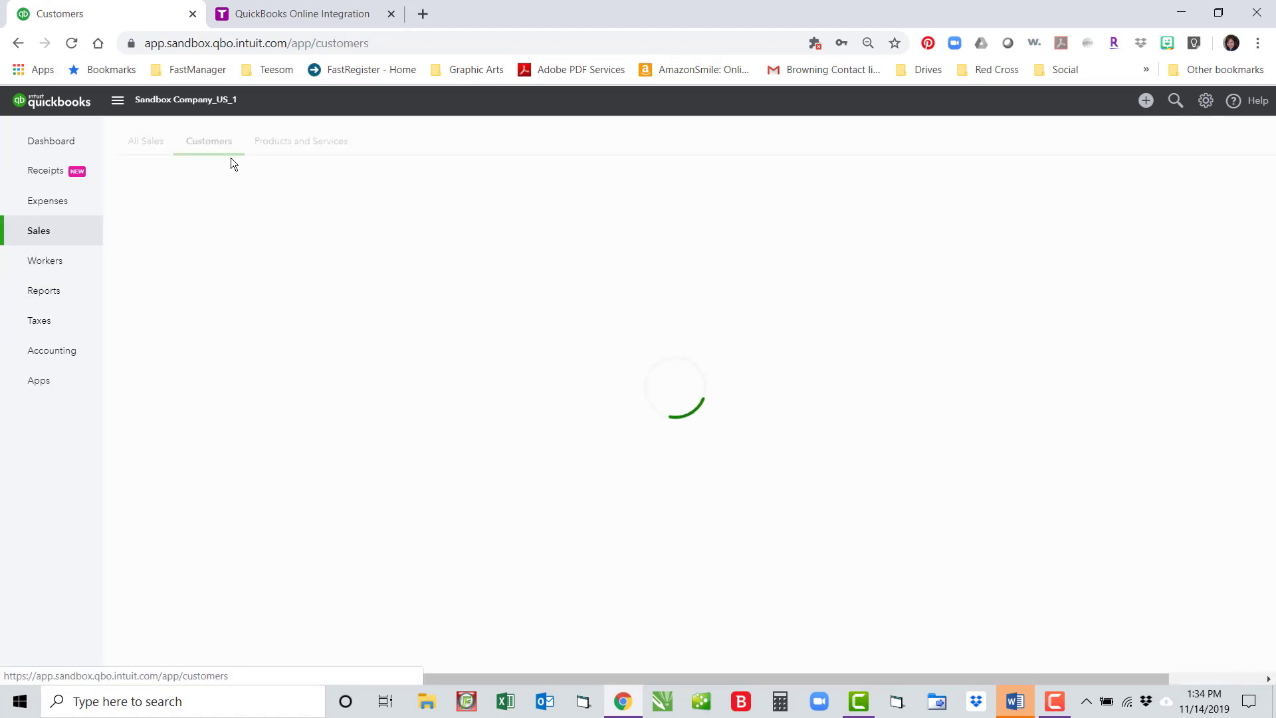
pyautogui.click(306, 141)
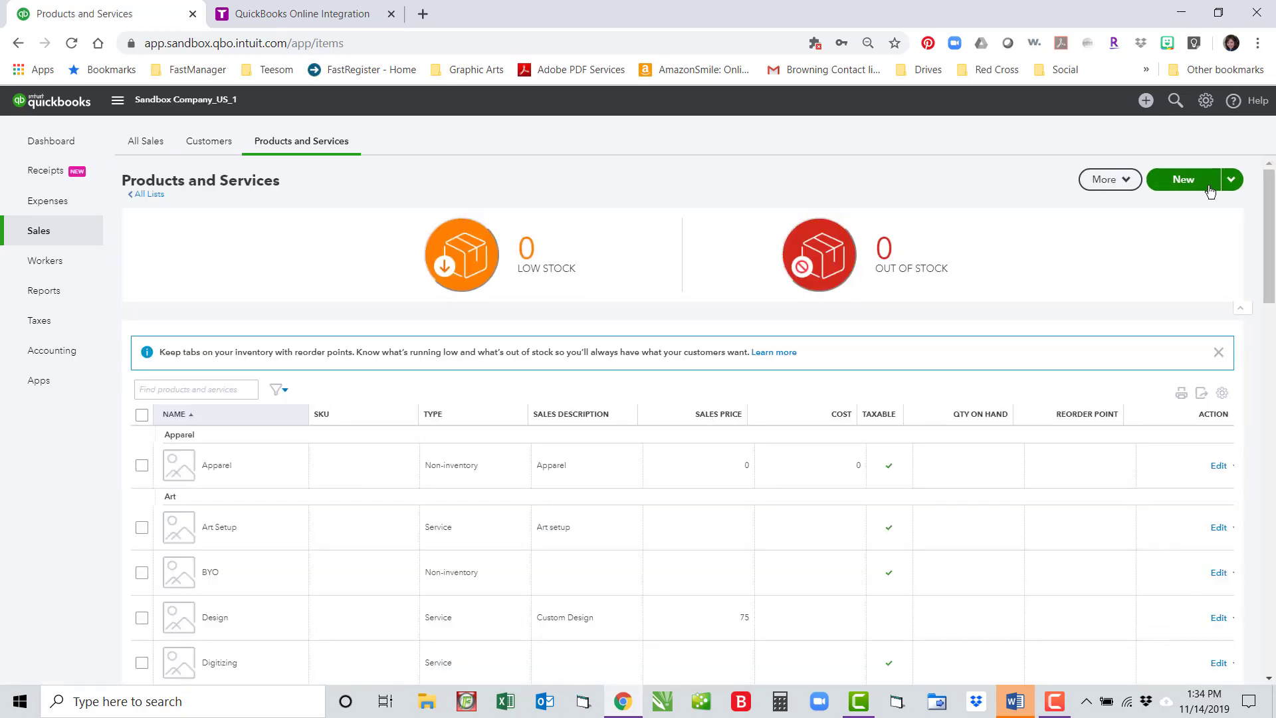
pyautogui.click(1184, 180)
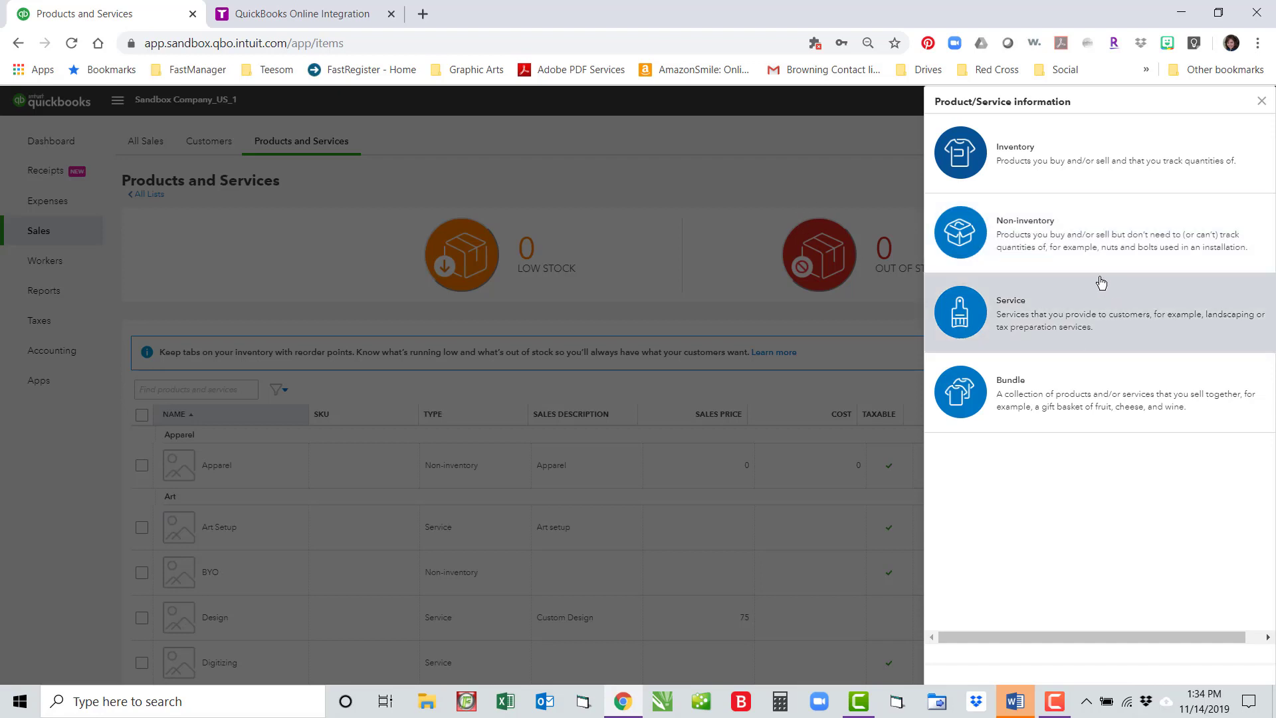
pyautogui.click(293, 16)
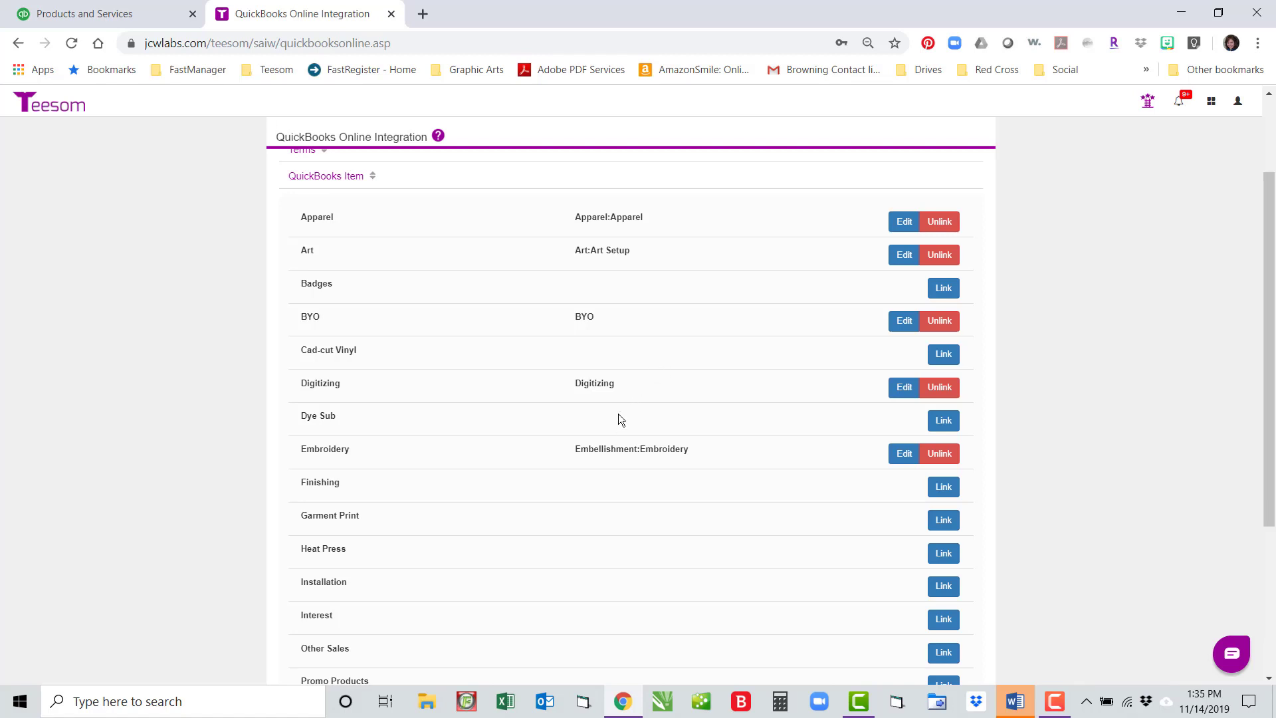
# Step: Leave Promotional Items unlinked and show the Payment Method mappings instead
pyautogui.scroll(-4, 656, 495)
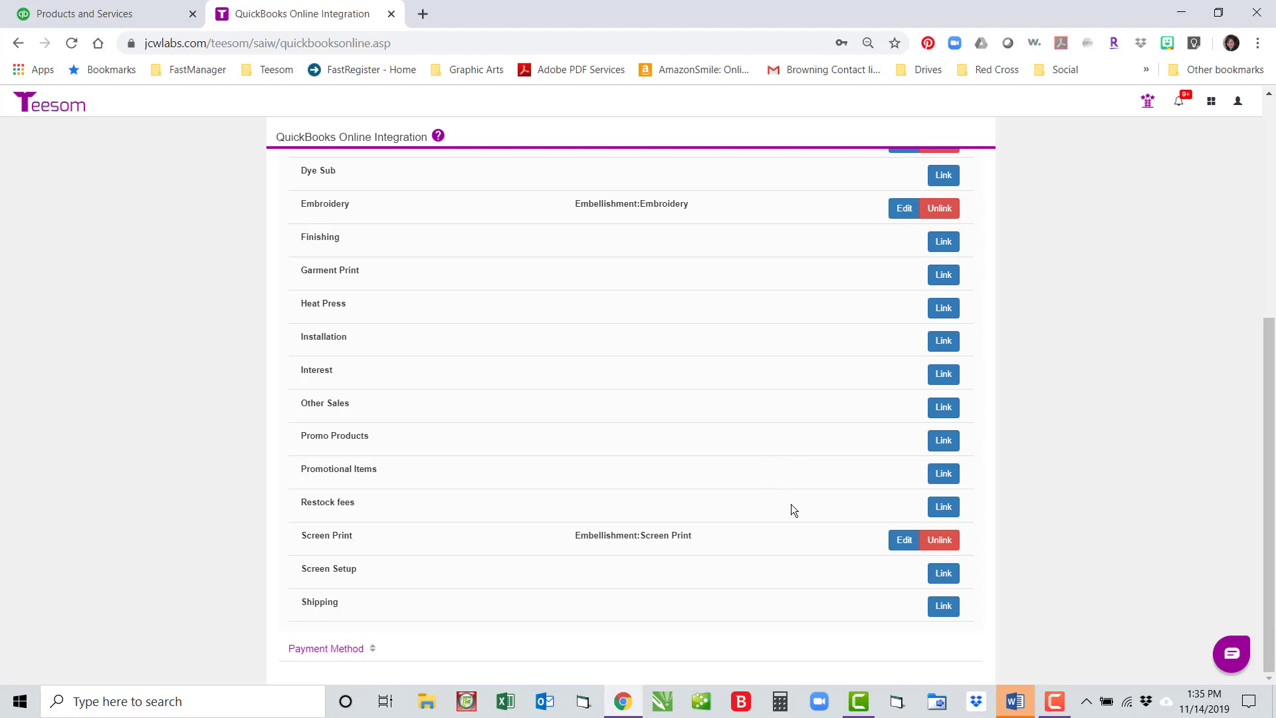
pyautogui.click(949, 473)
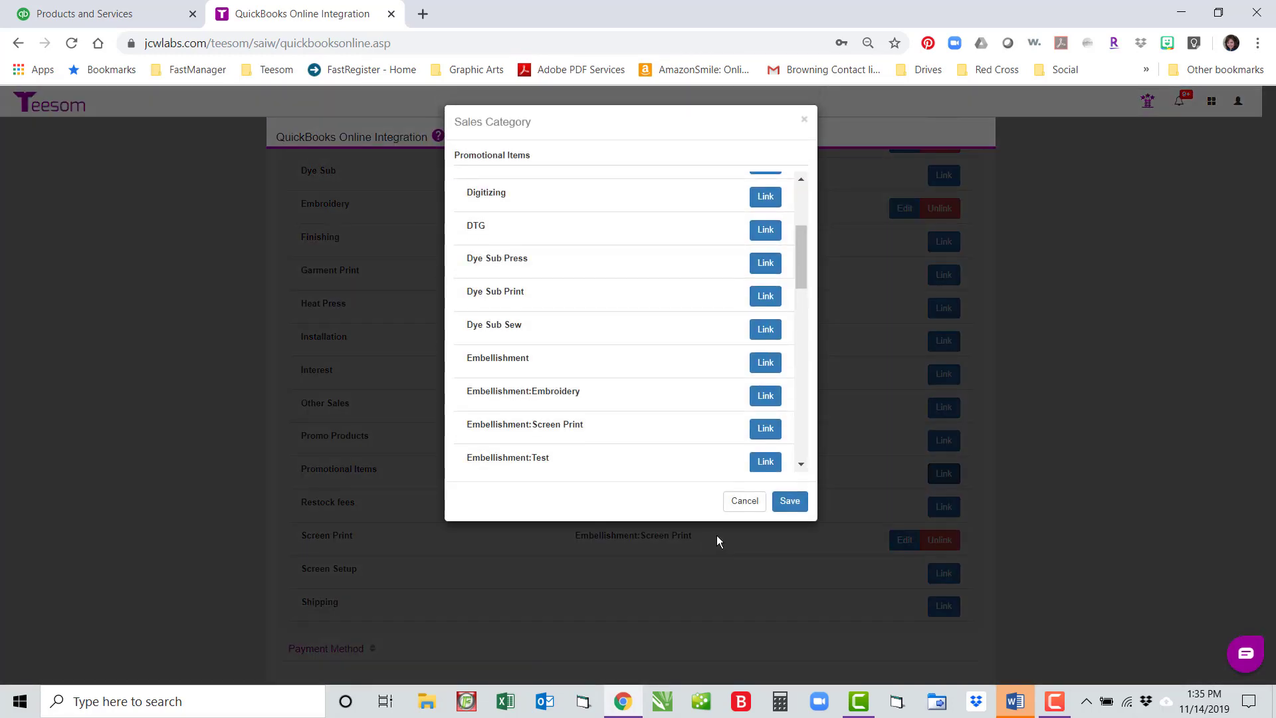
pyautogui.click(744, 501)
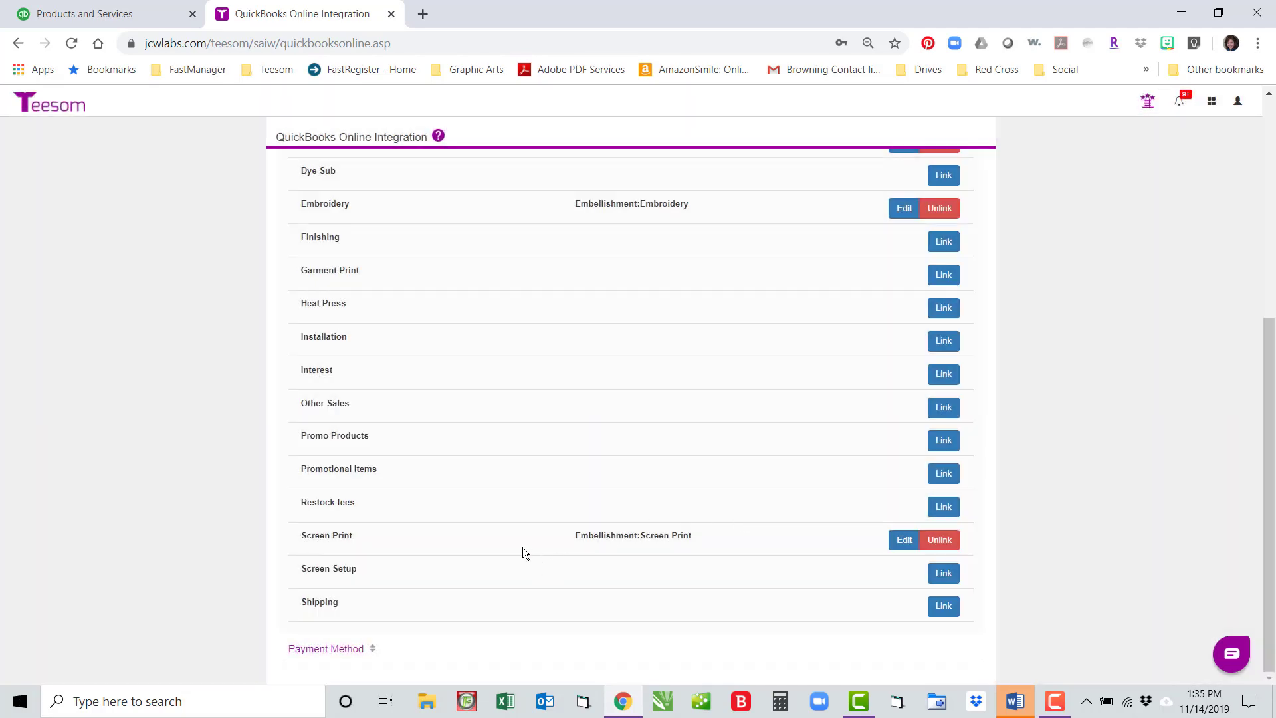
pyautogui.click(350, 650)
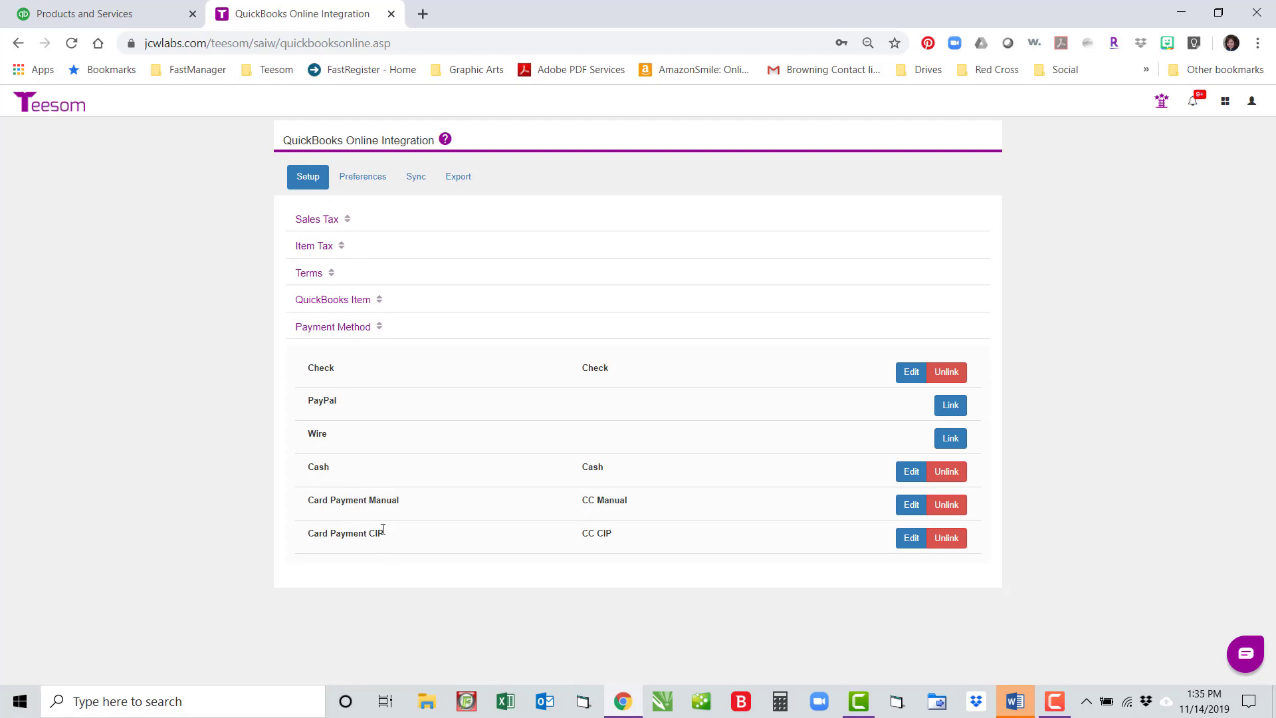
# Step: Switch to the Preferences tab of the QuickBooks Online integration page
pyautogui.click(363, 179)
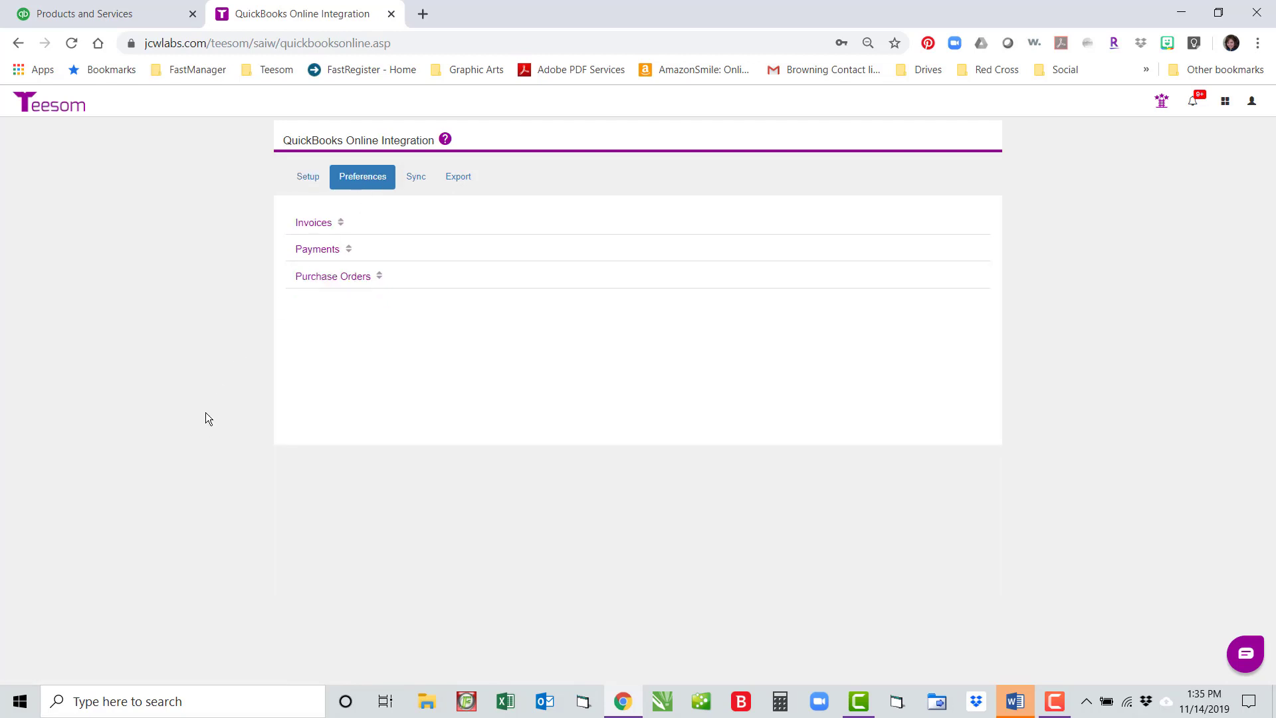
# Step: Expand the Invoices preferences and keep Accounts Receivable as the Send to AR account
pyautogui.click(315, 224)
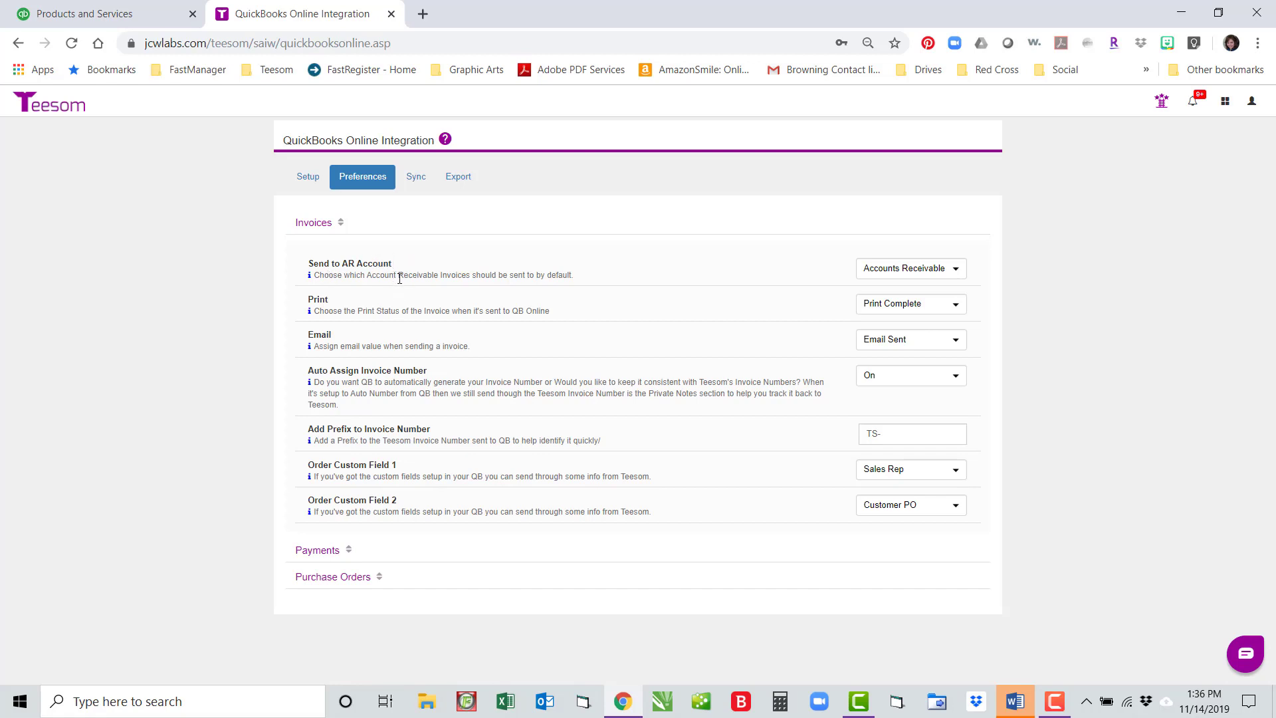
pyautogui.click(958, 269)
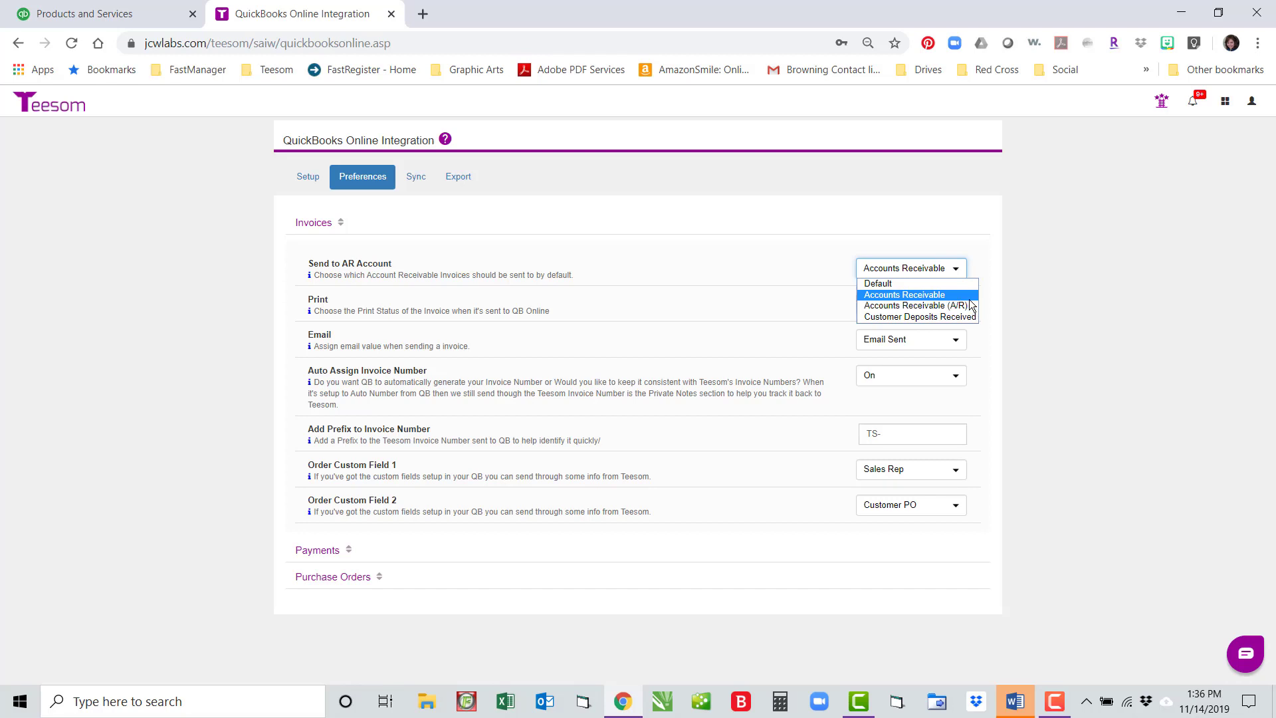
pyautogui.click(928, 296)
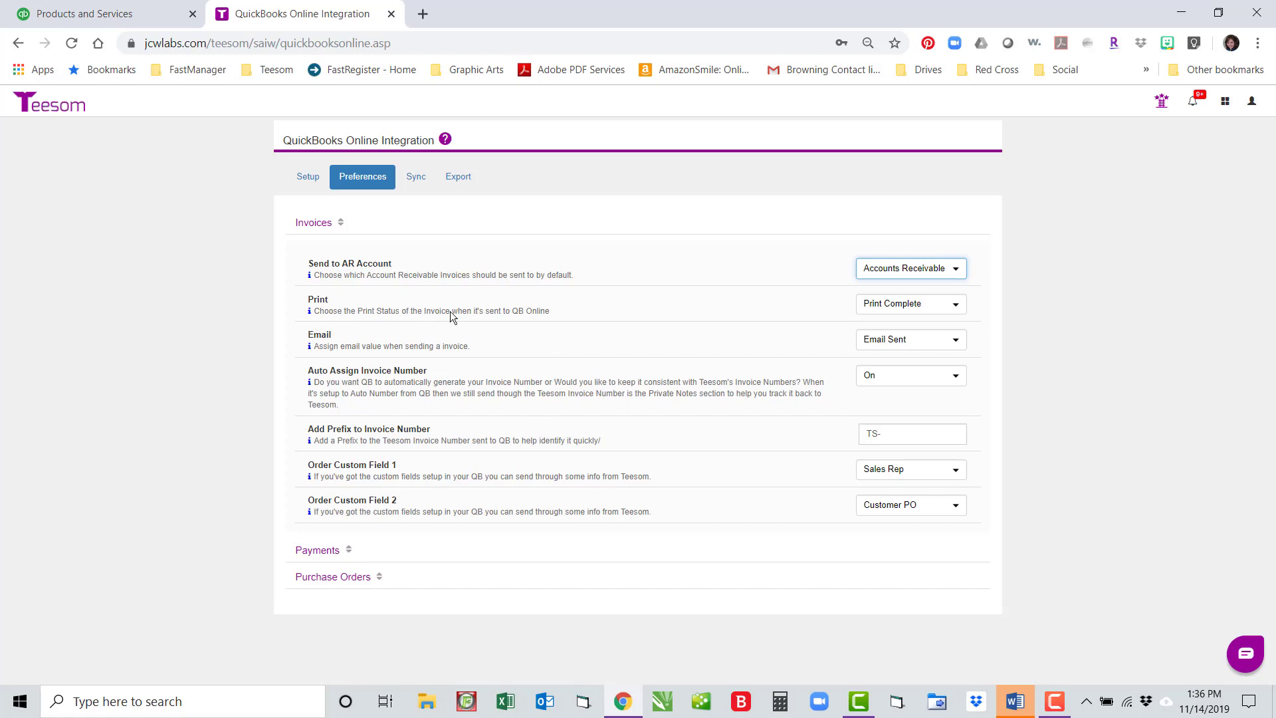
pyautogui.click(957, 304)
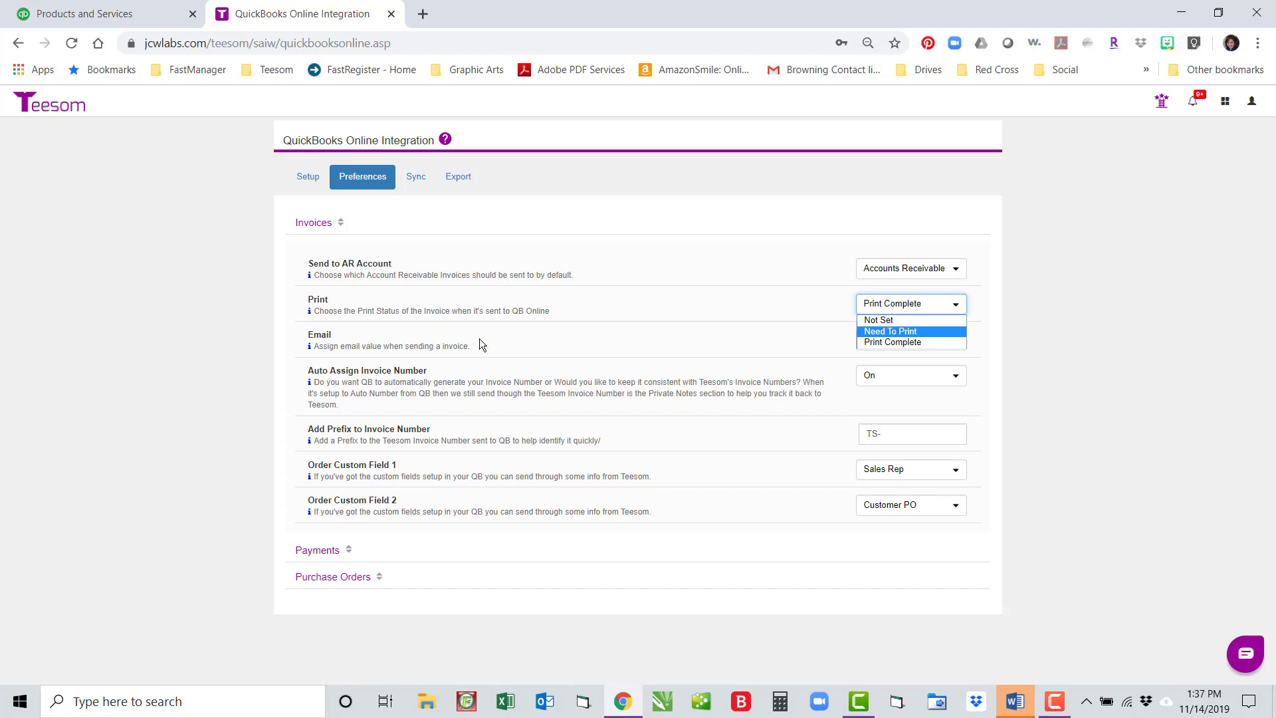
pyautogui.click(524, 332)
pyautogui.click(871, 344)
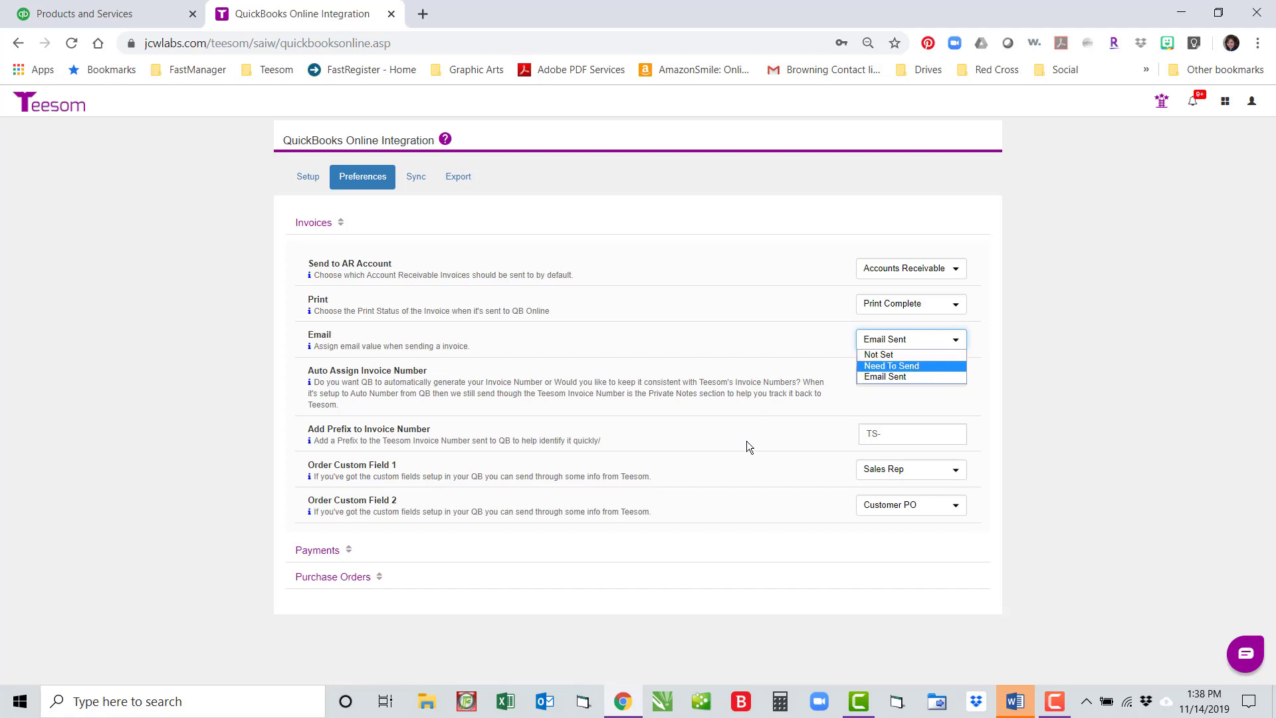
pyautogui.click(741, 412)
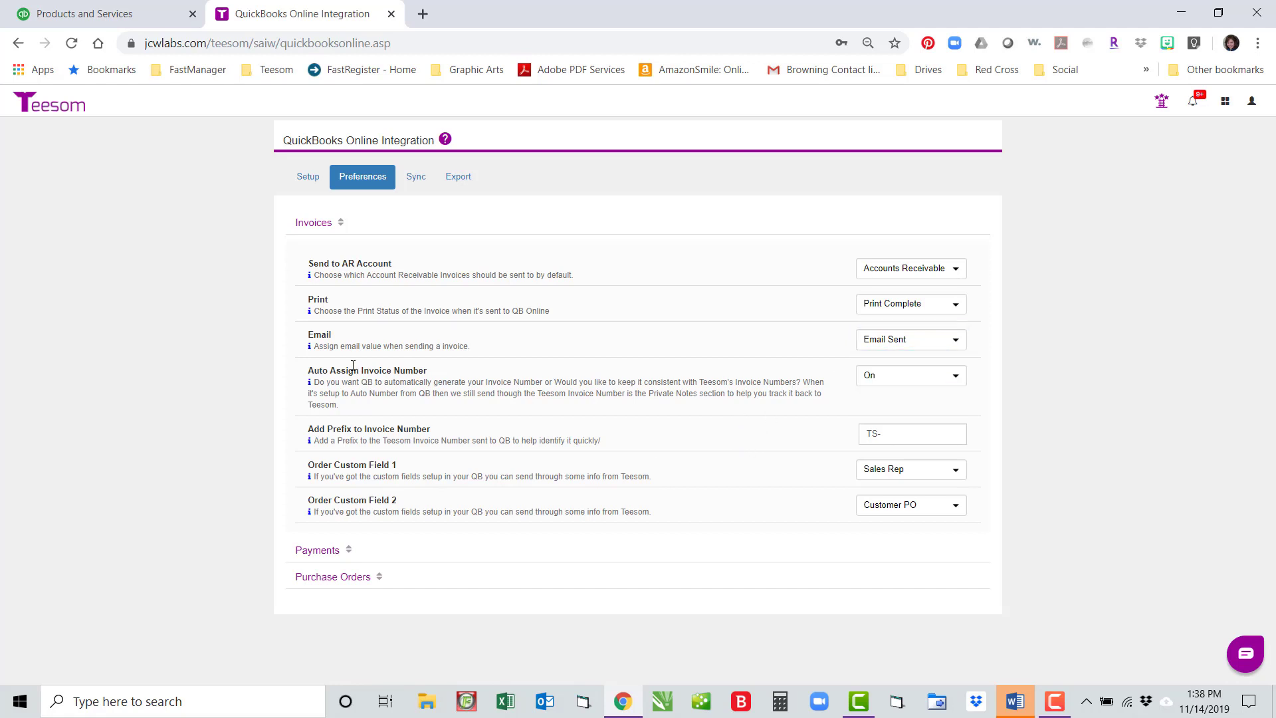
# Step: Keep auto invoice numbering On and leave the invoice prefix as TS-
pyautogui.click(957, 378)
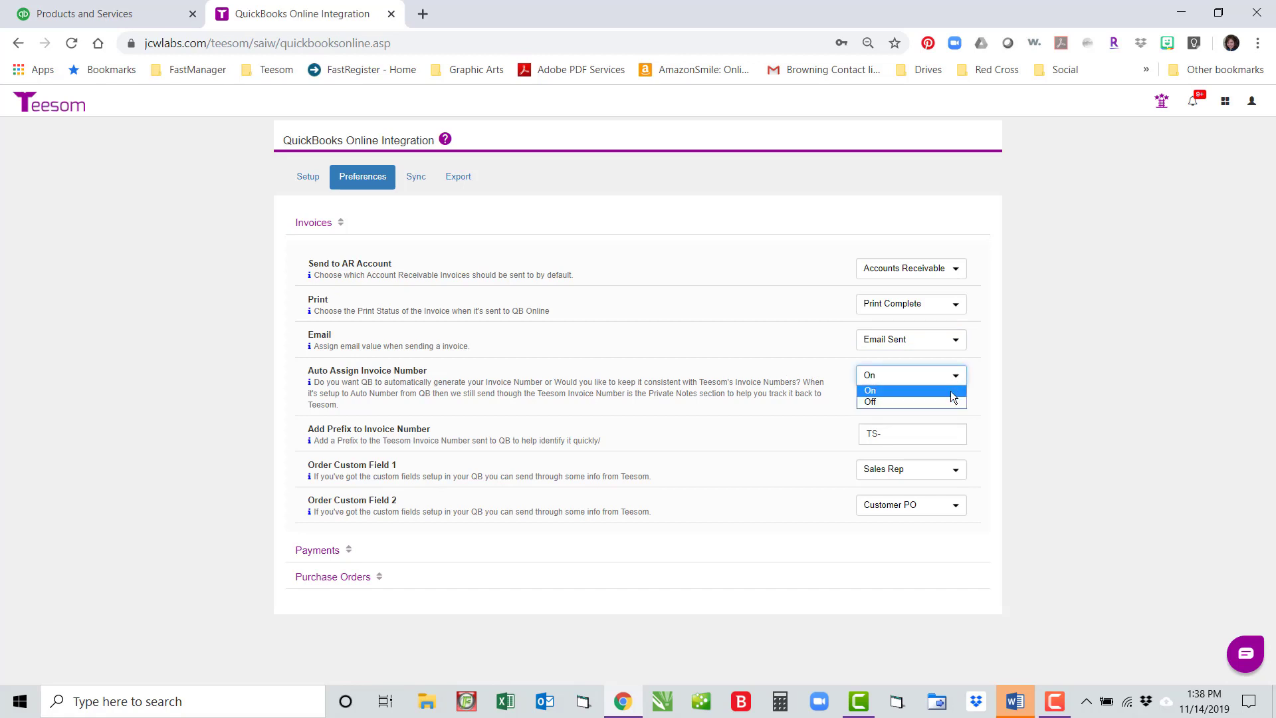
pyautogui.click(702, 458)
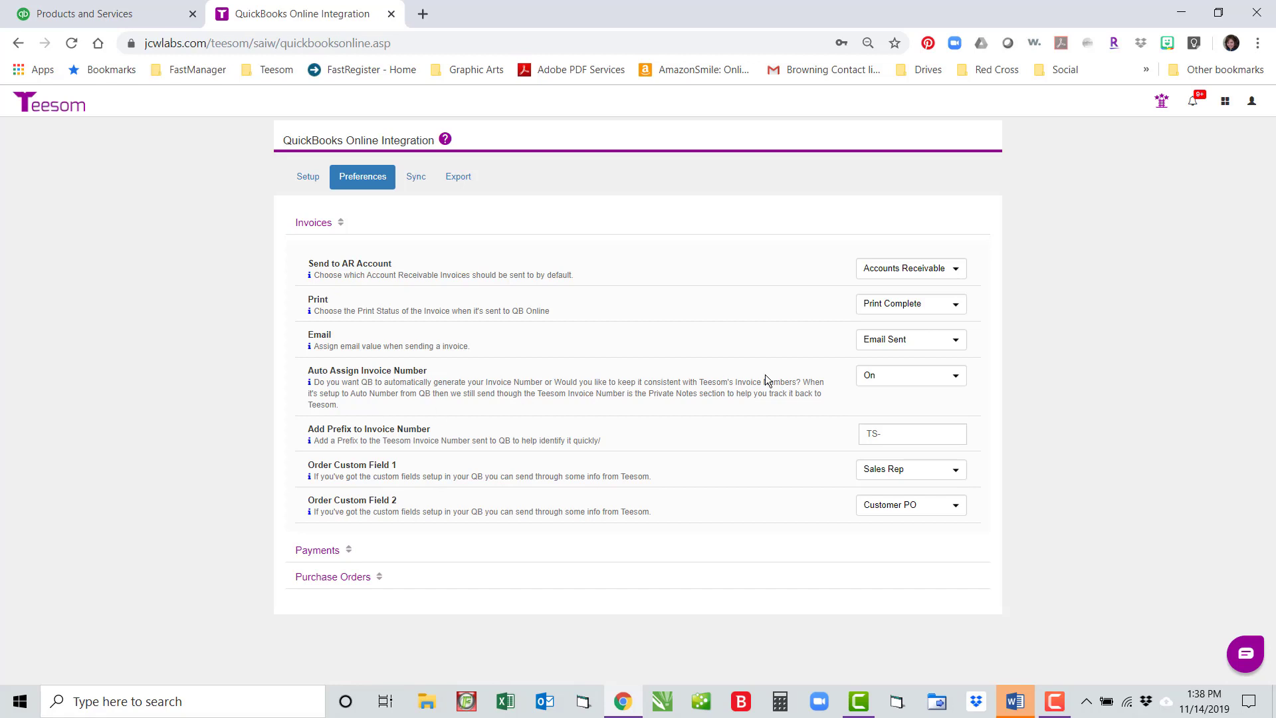
pyautogui.click(955, 376)
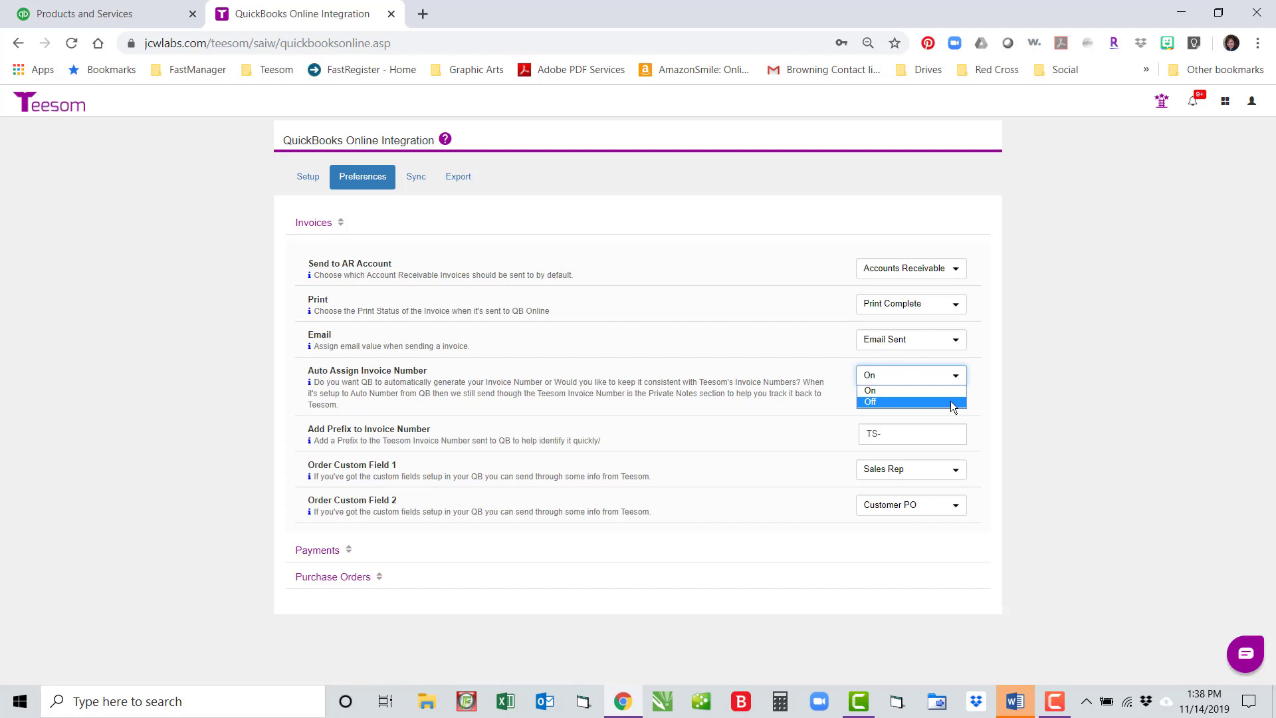
pyautogui.click(983, 371)
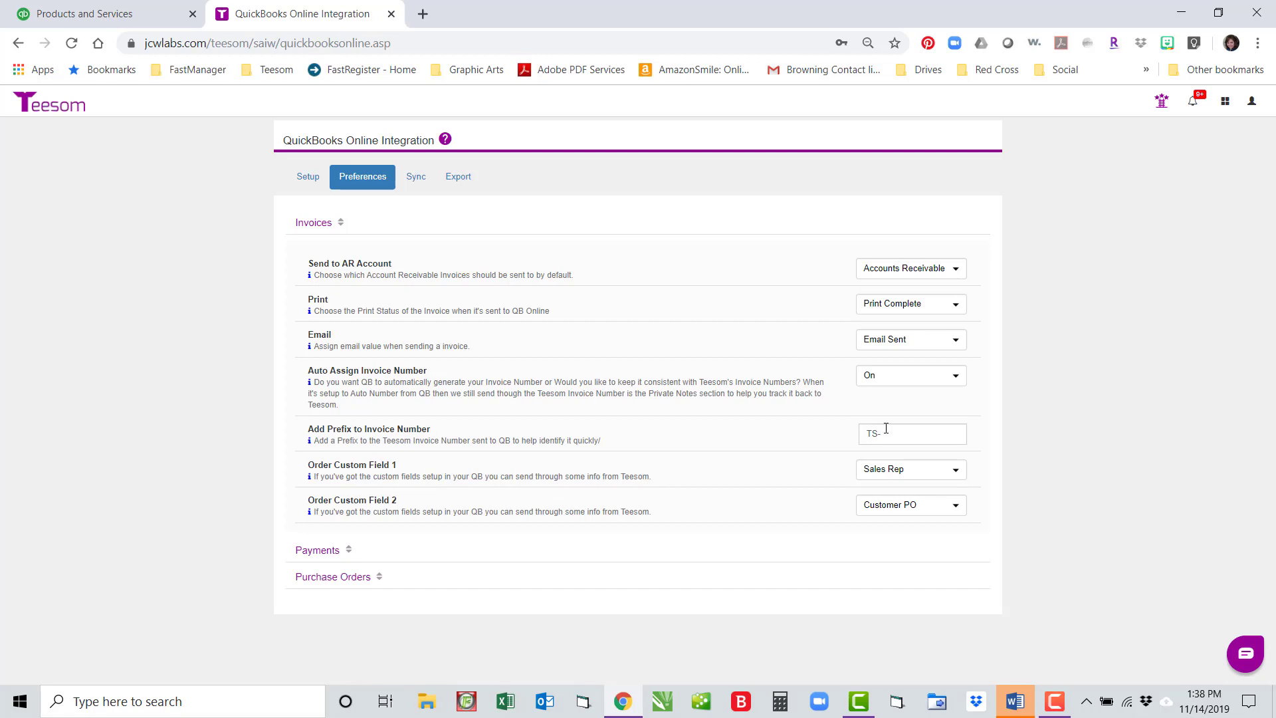
pyautogui.moveTo(886, 429); pyautogui.dragTo(781, 463)
pyautogui.tripleClick(743, 495)
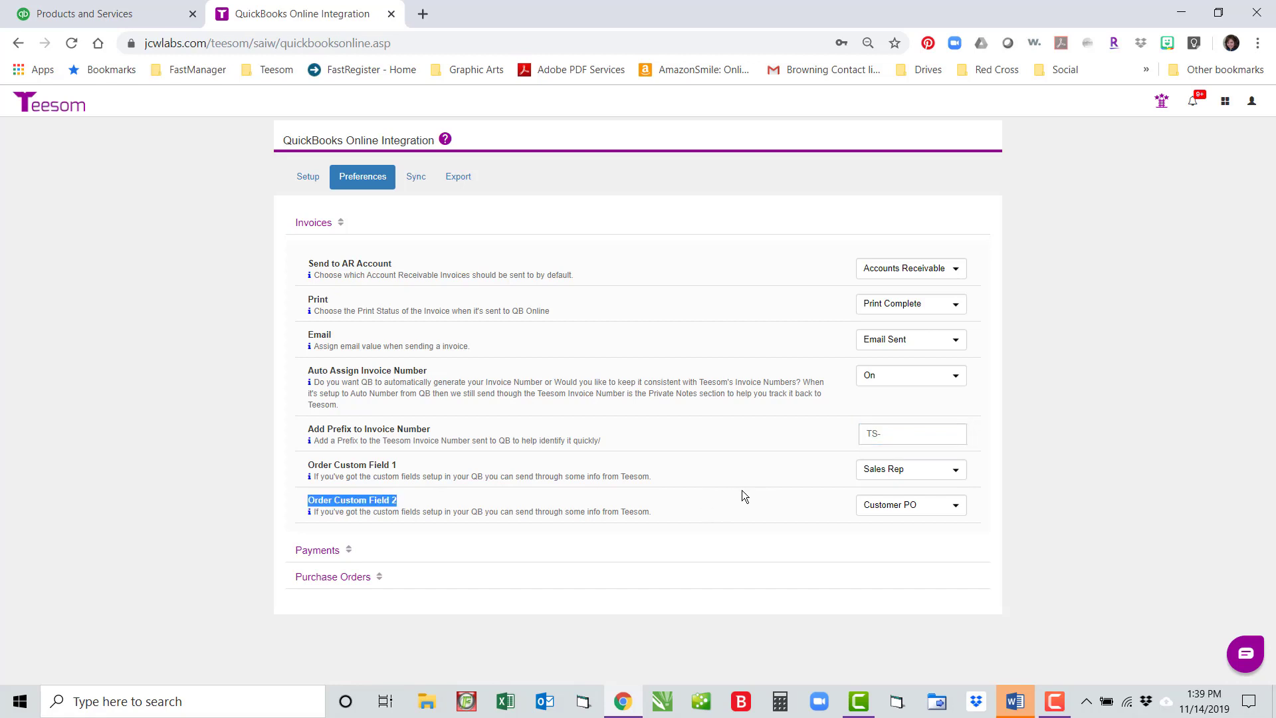
pyautogui.tripleClick(912, 438)
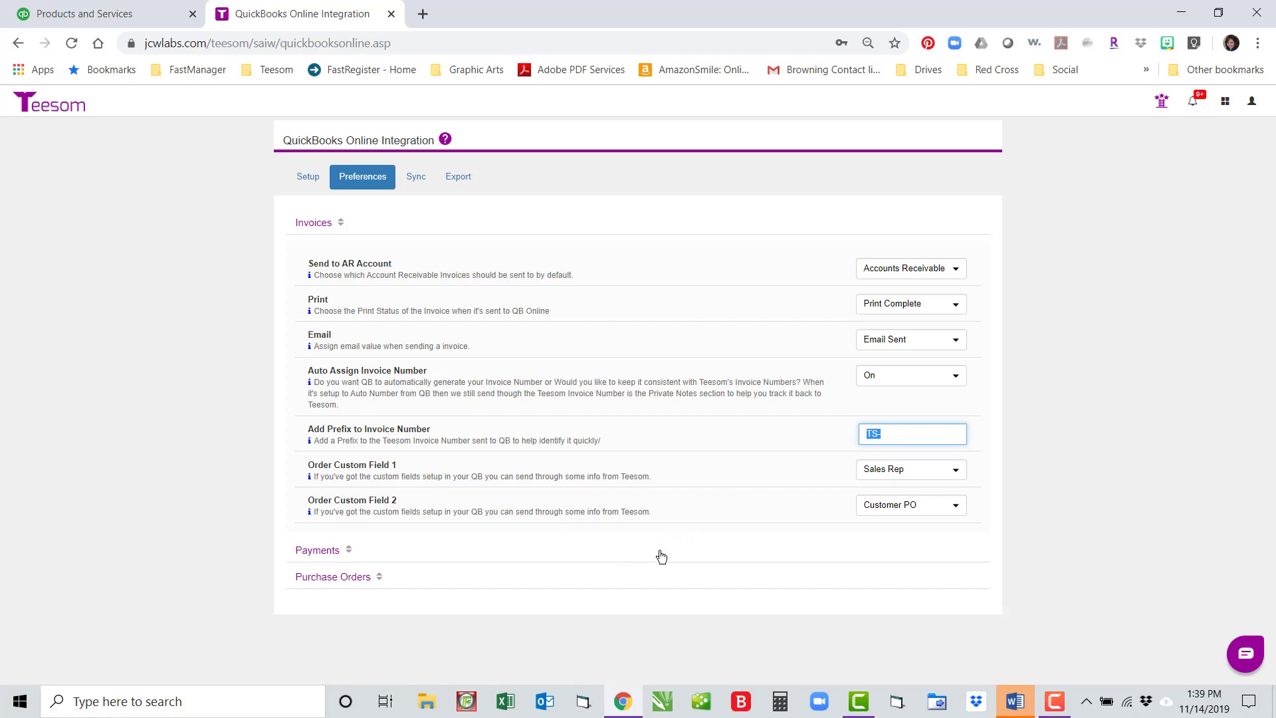
pyautogui.click(751, 499)
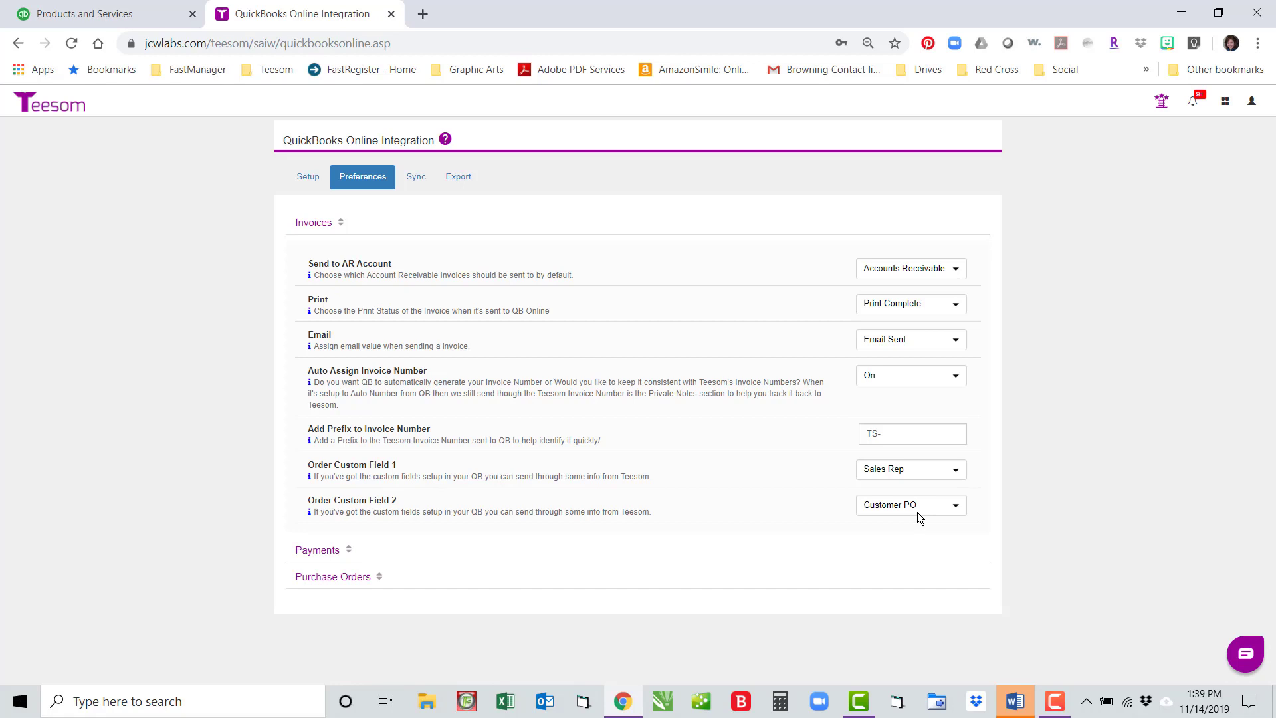
# Step: Review Order Custom Field 1's options and close QuickBooks' new product type panel
pyautogui.click(956, 470)
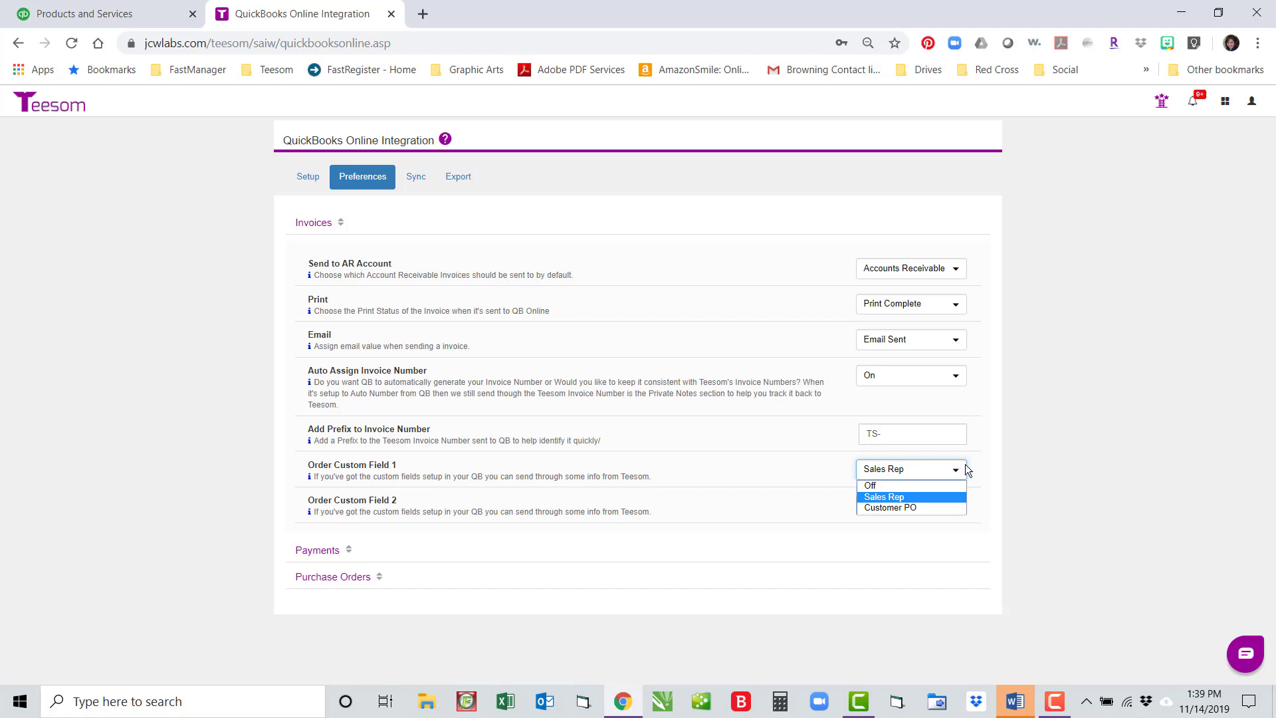
pyautogui.click(52, 7)
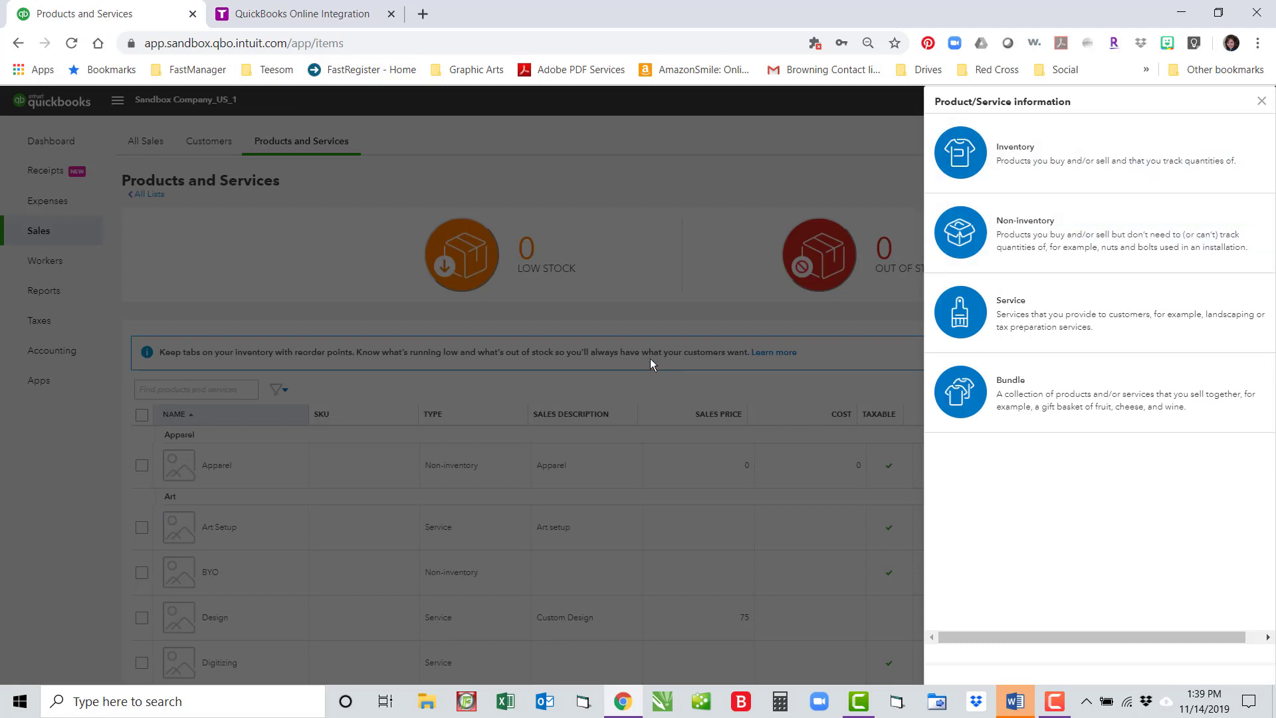
pyautogui.click(1261, 102)
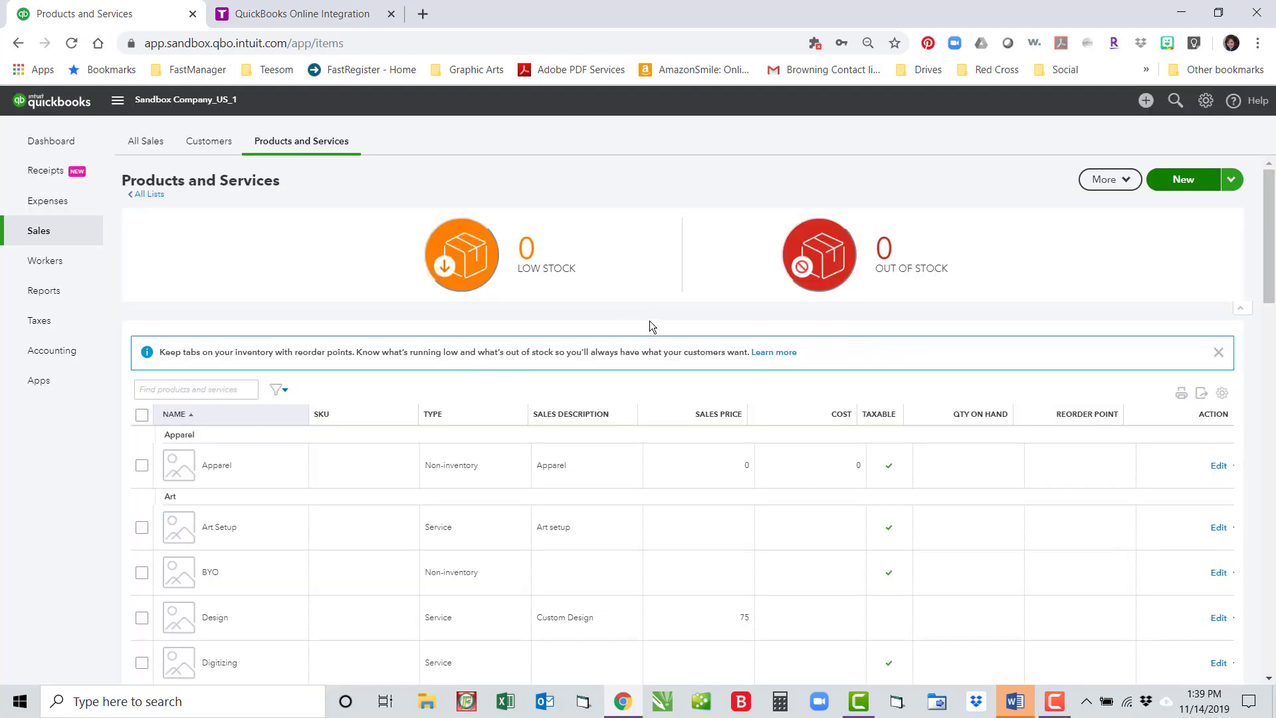
pyautogui.click(332, 12)
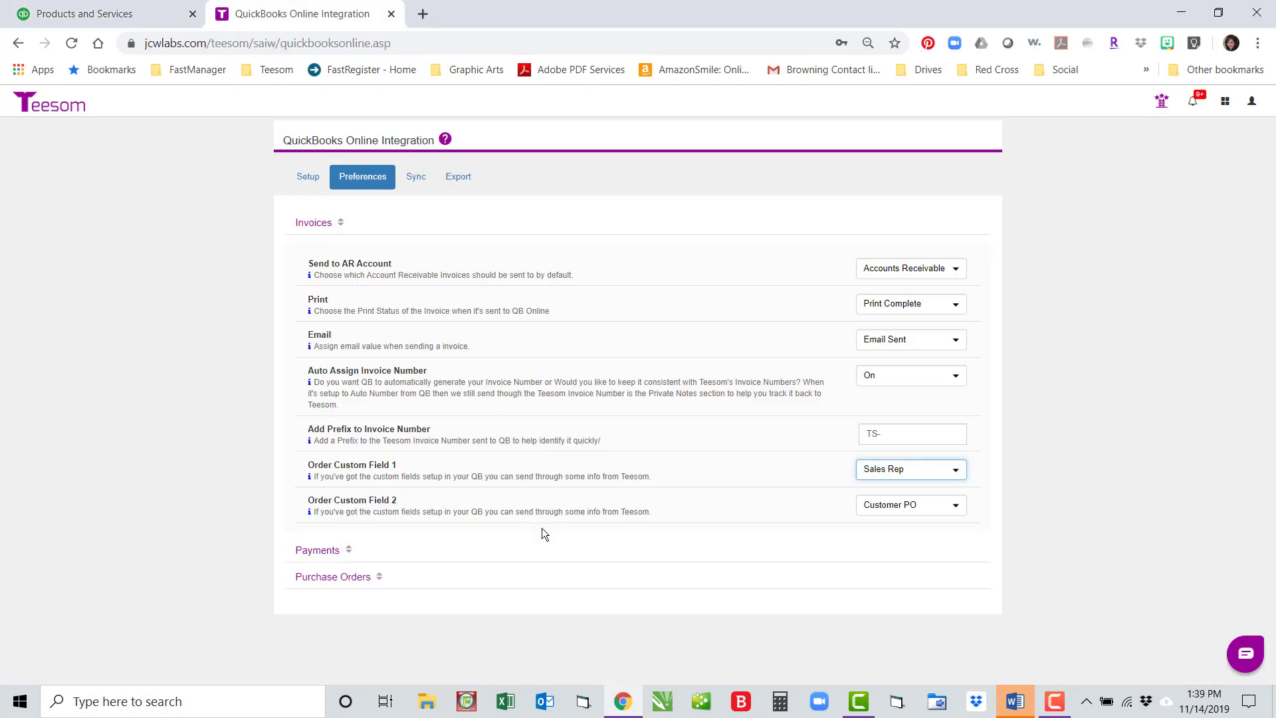
# Step: Keep Order Custom Field 1 as Sales Rep and Field 2 as Customer PO, then expand Payments
pyautogui.click(949, 477)
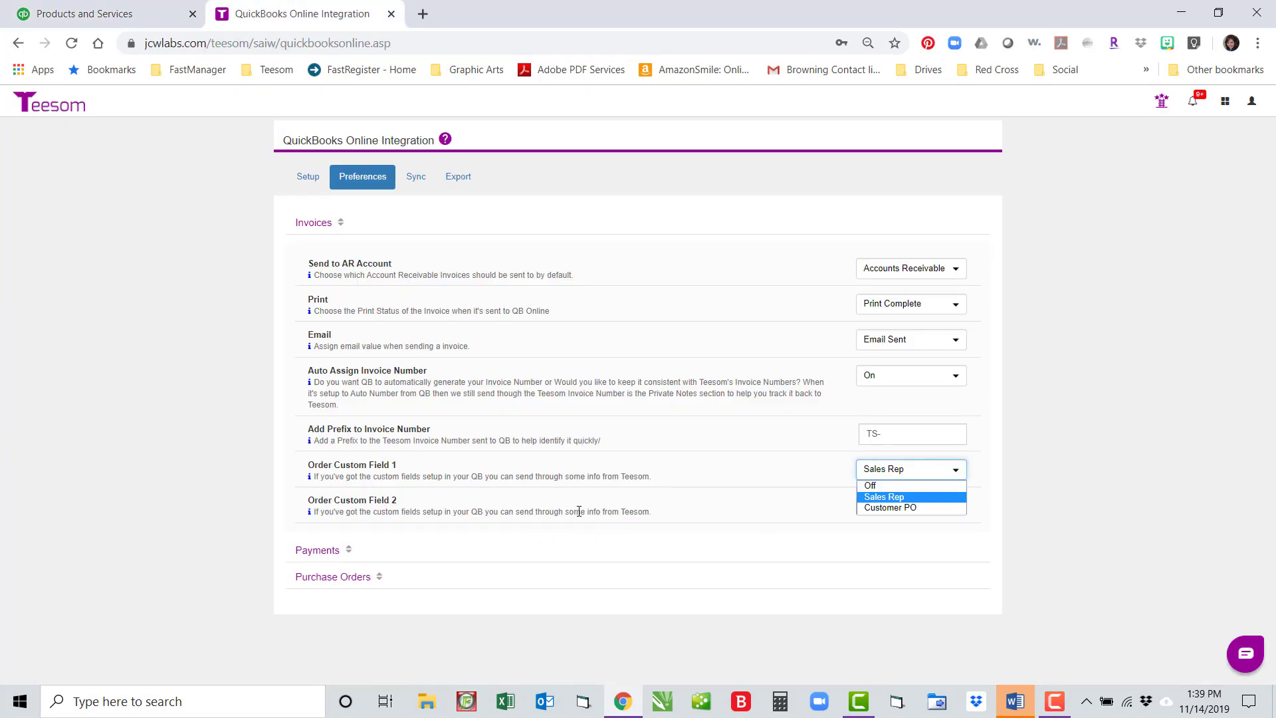
pyautogui.click(889, 500)
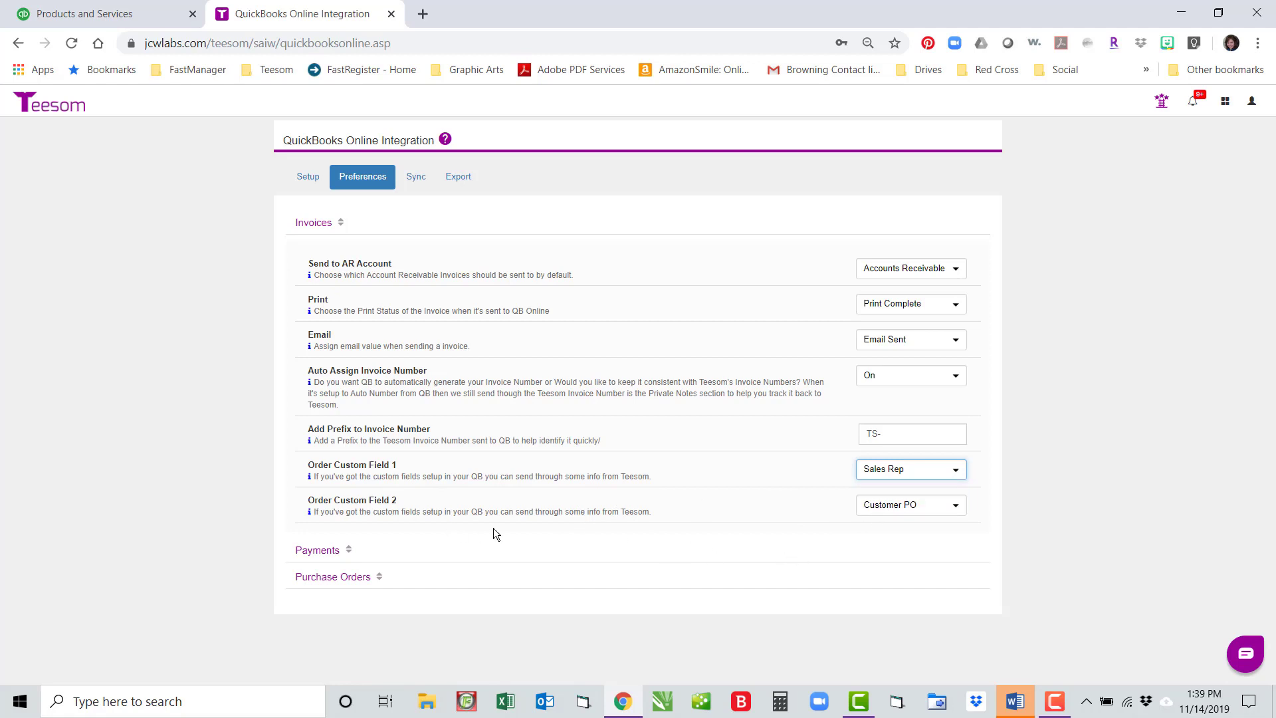
pyautogui.click(957, 508)
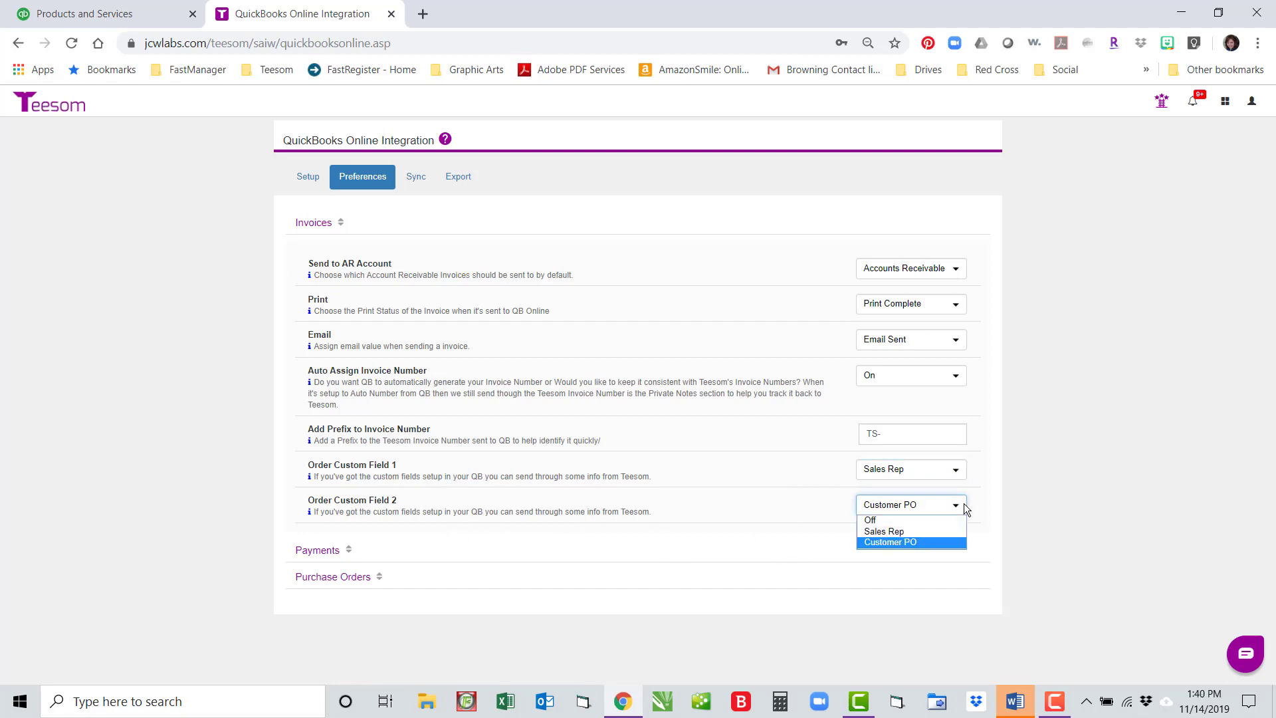
pyautogui.click(935, 542)
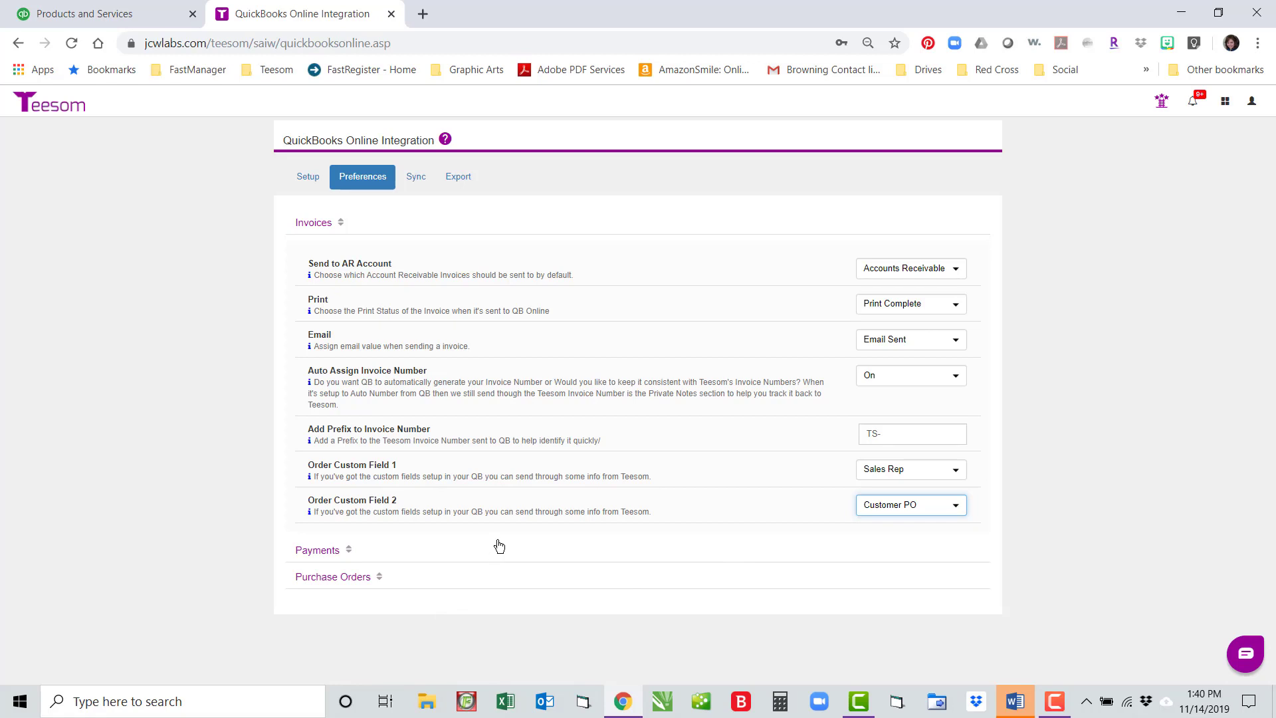
pyautogui.click(309, 552)
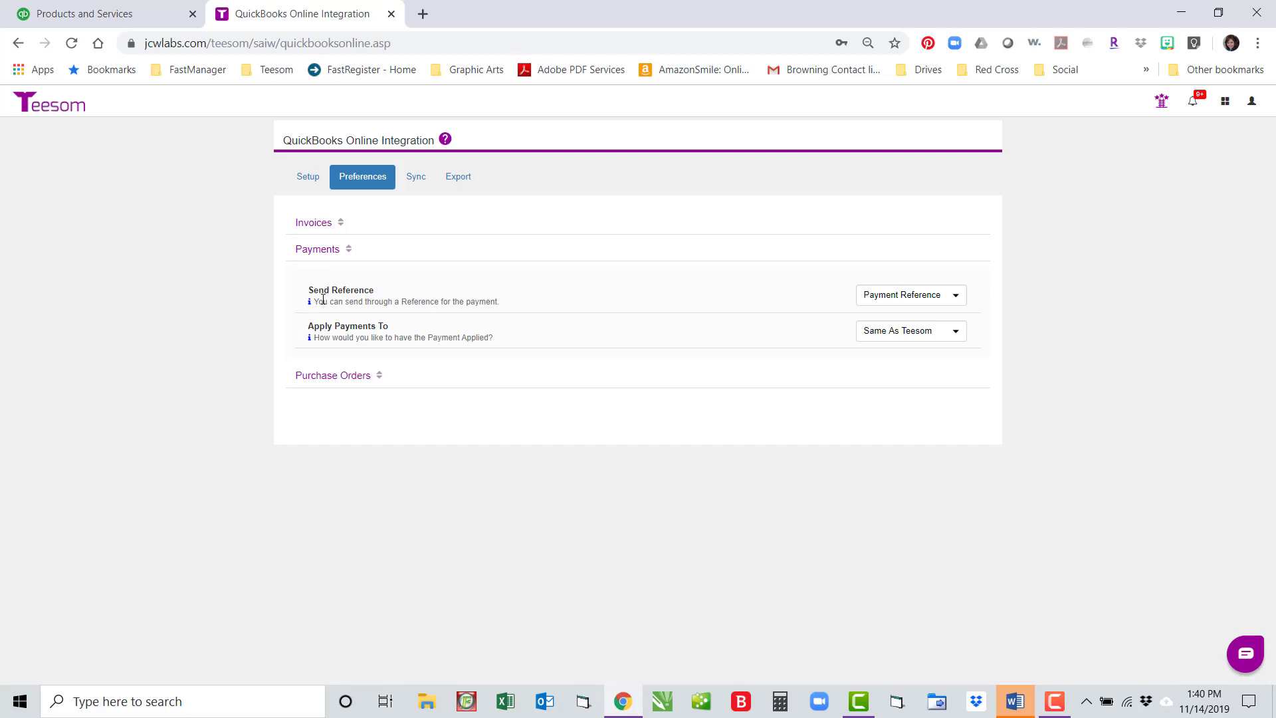
# Step: Leave Send Reference as Payment Reference and Apply Payments To as Same As Teesom, then expand Purchase Orders
pyautogui.click(949, 298)
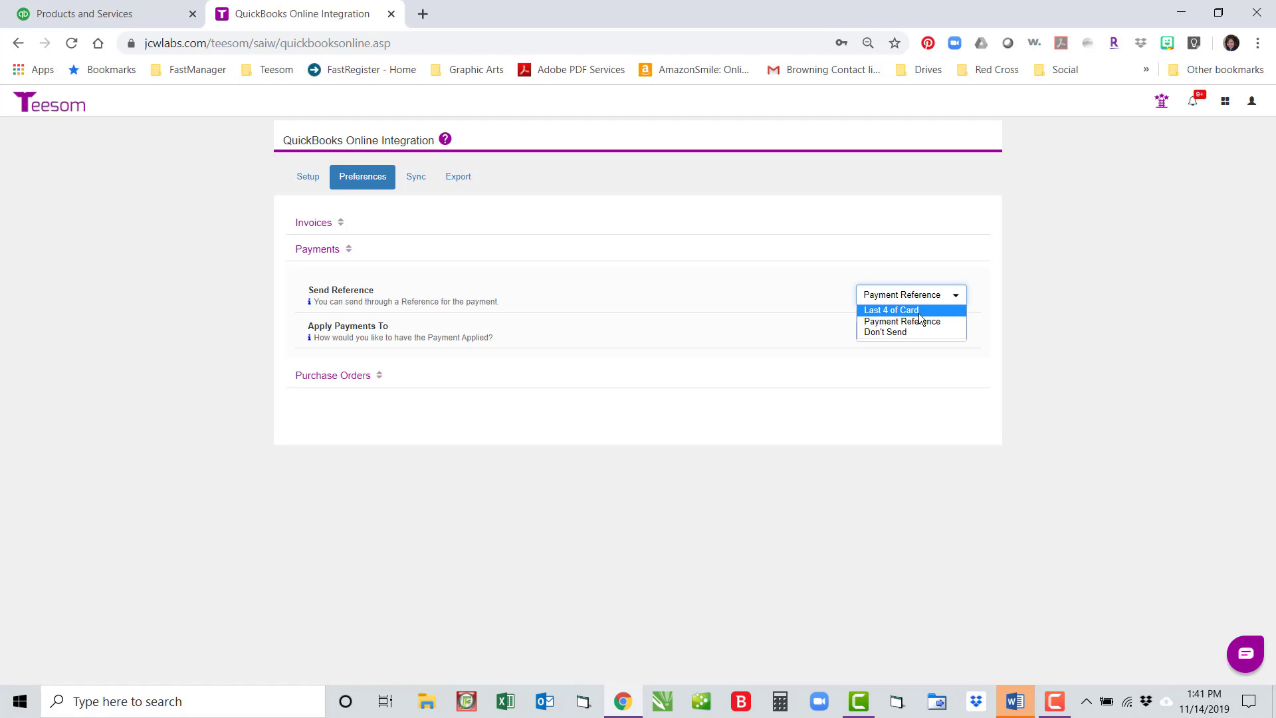
pyautogui.click(919, 322)
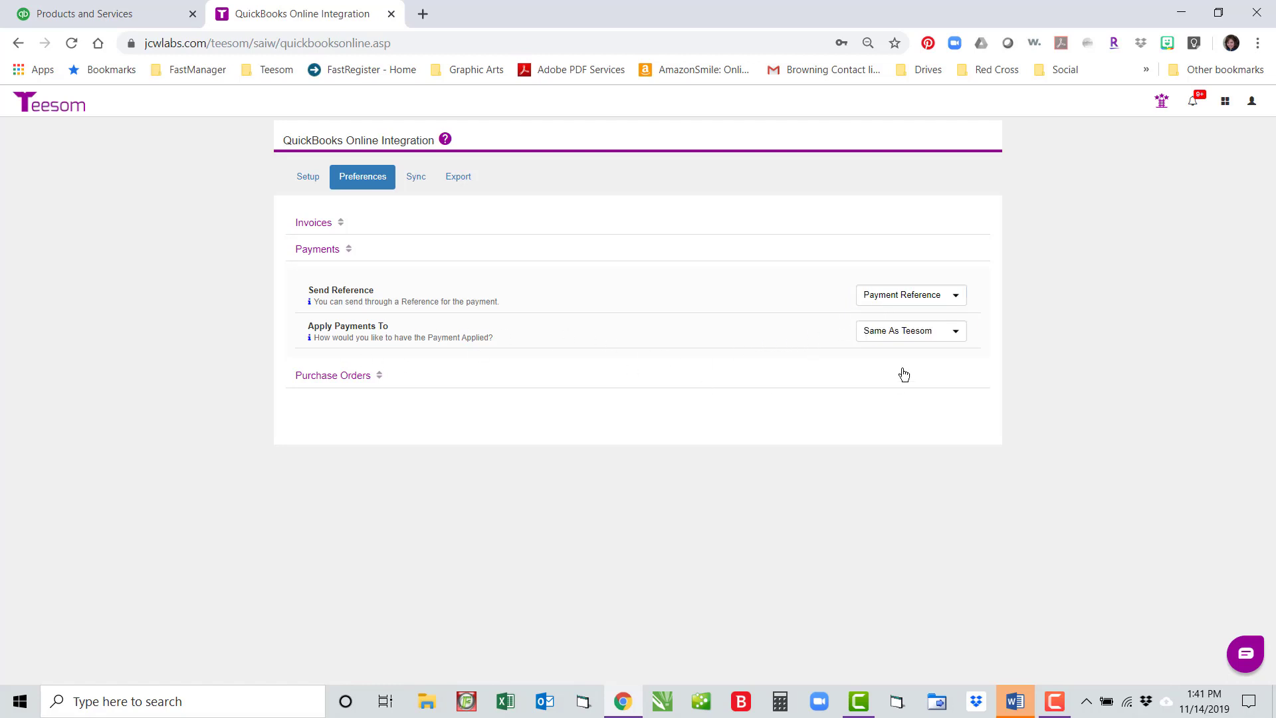
pyautogui.click(955, 333)
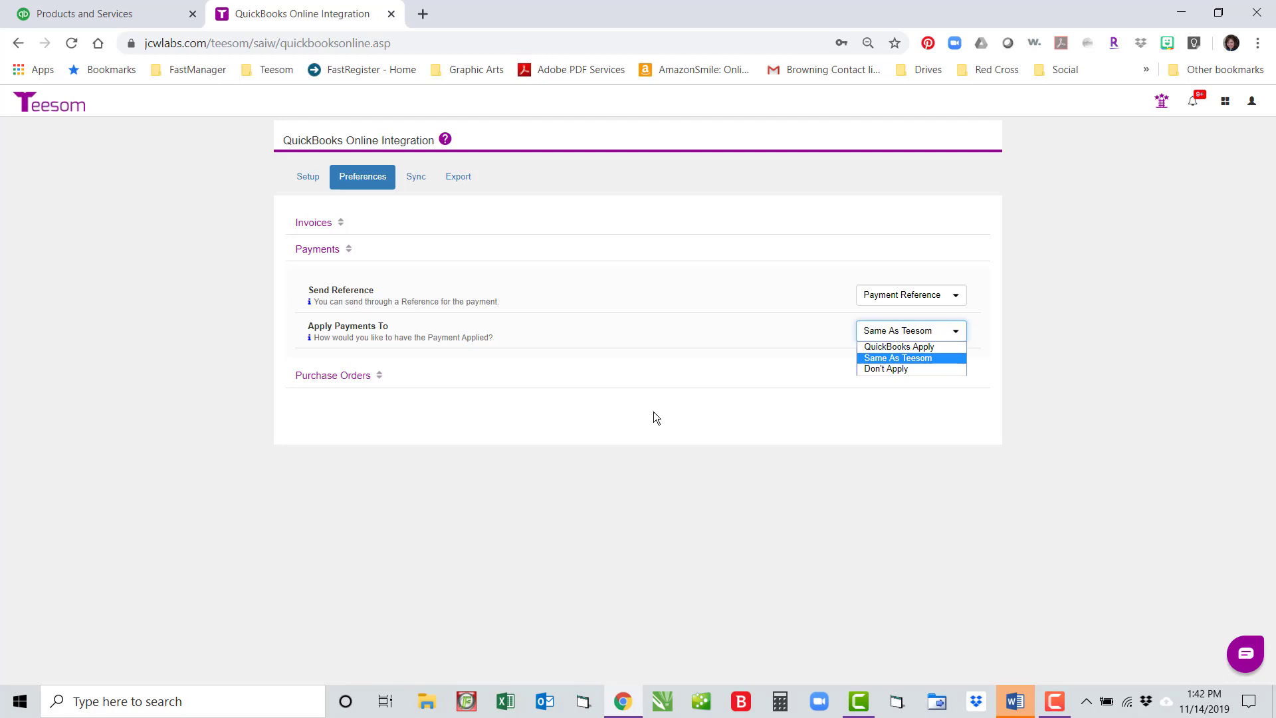
pyautogui.click(433, 436)
pyautogui.click(334, 376)
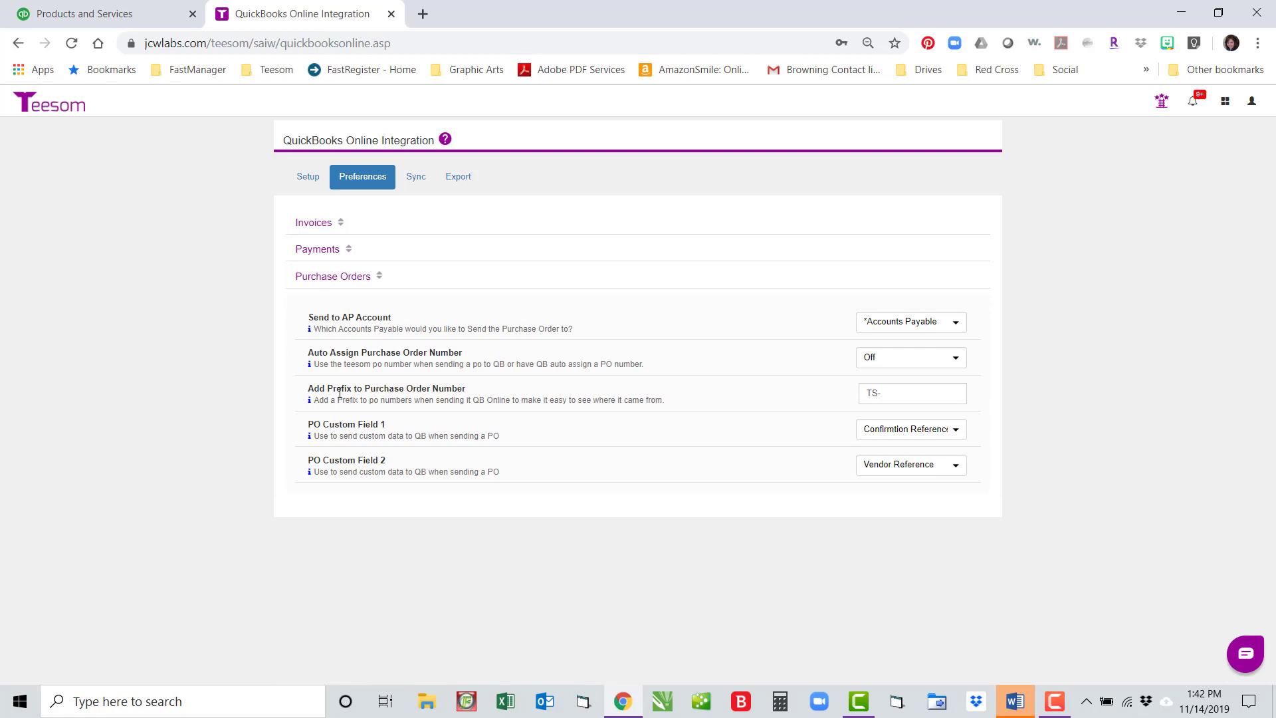
pyautogui.click(955, 323)
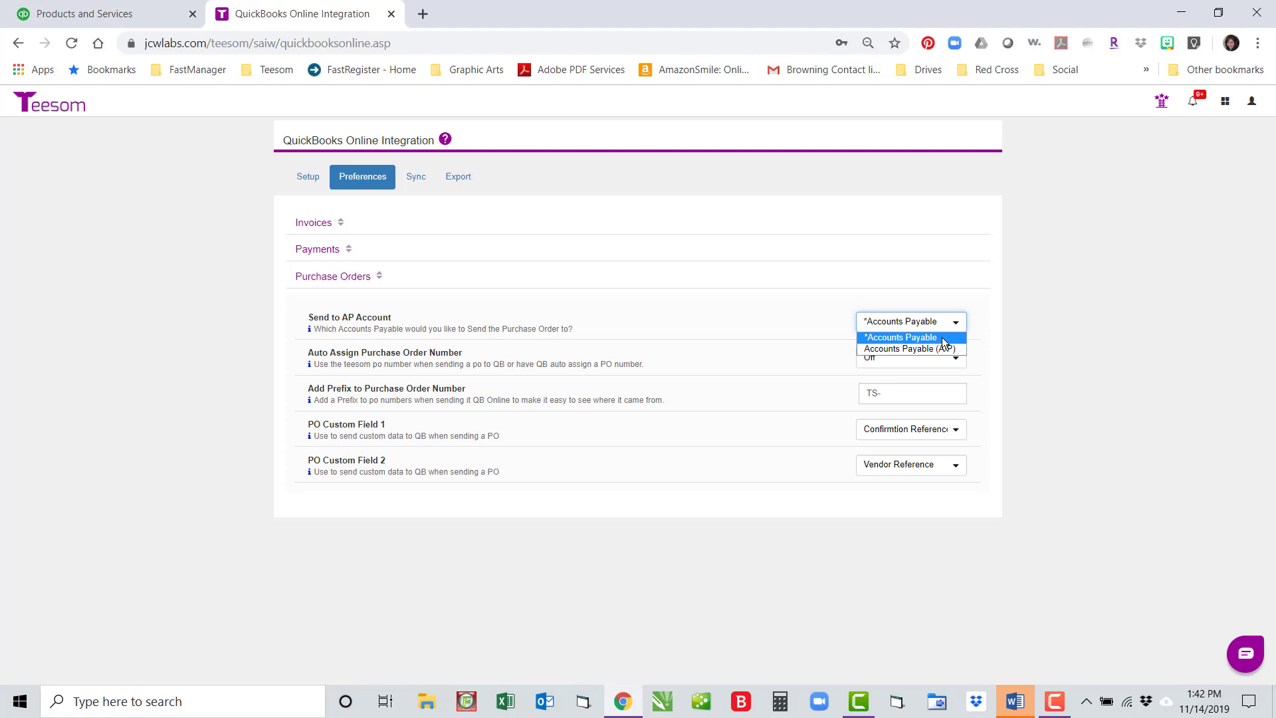
pyautogui.click(942, 337)
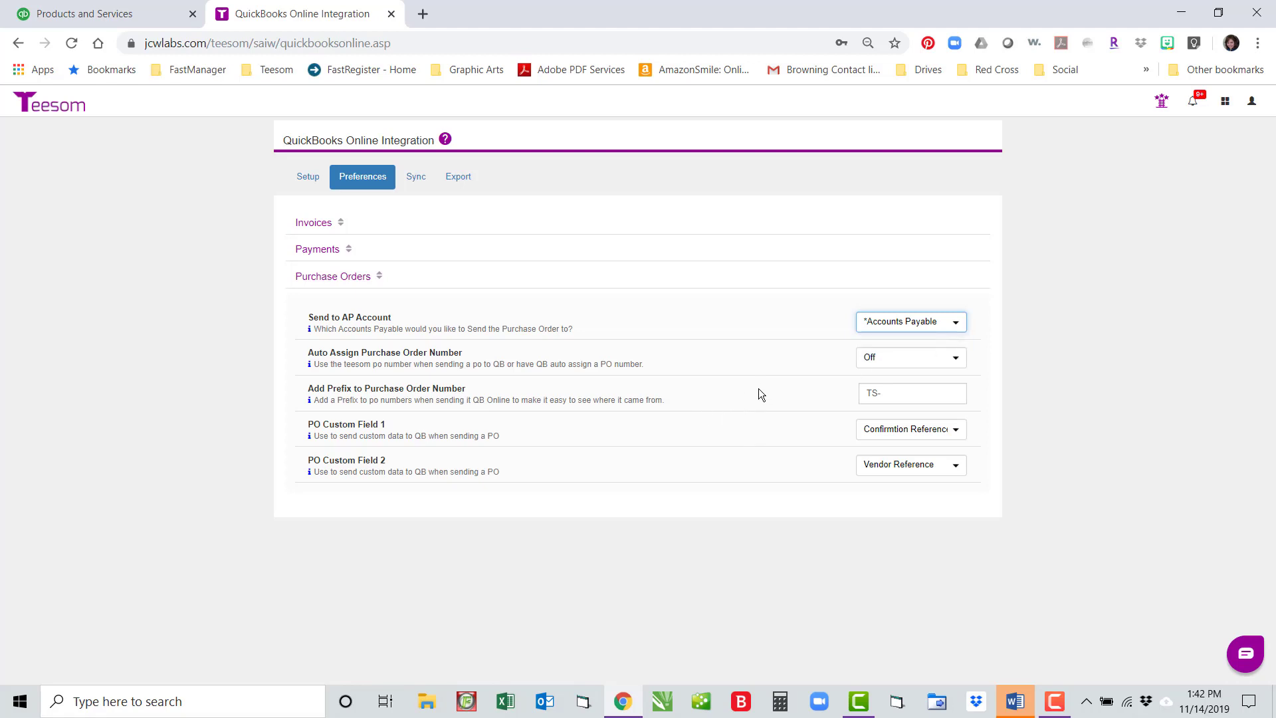
pyautogui.click(953, 359)
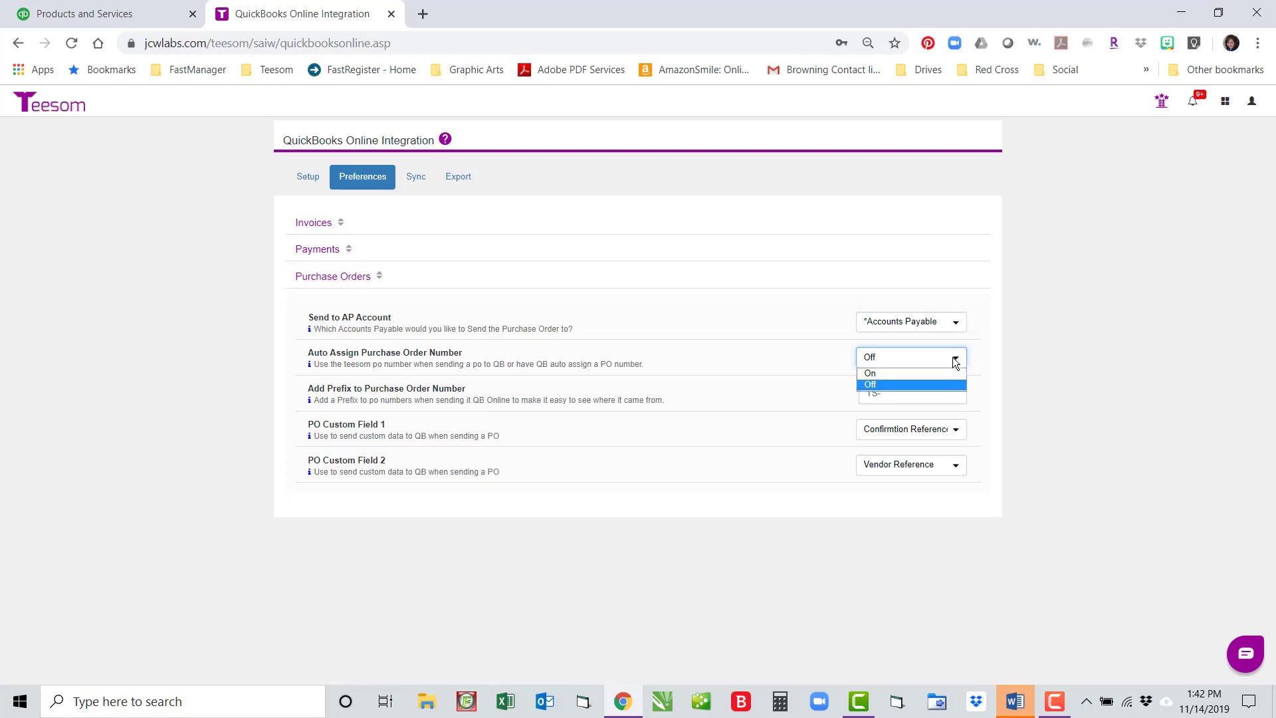
pyautogui.click(955, 361)
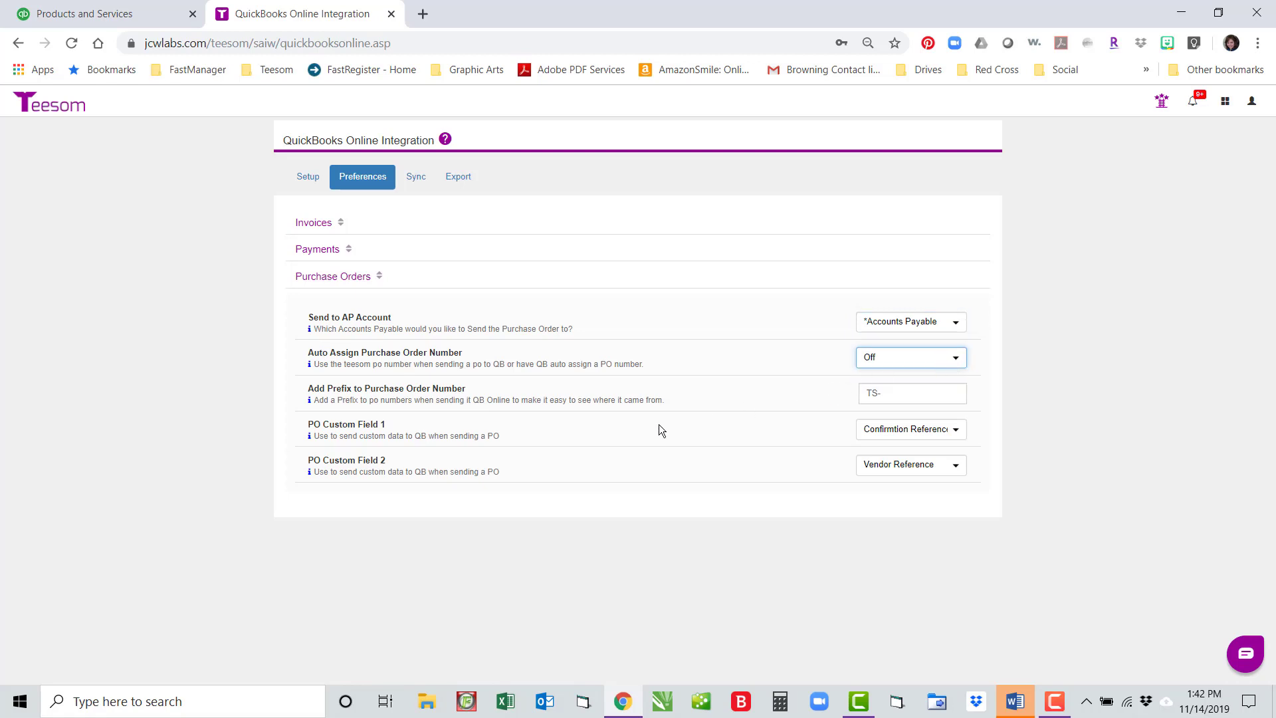
pyautogui.click(886, 396)
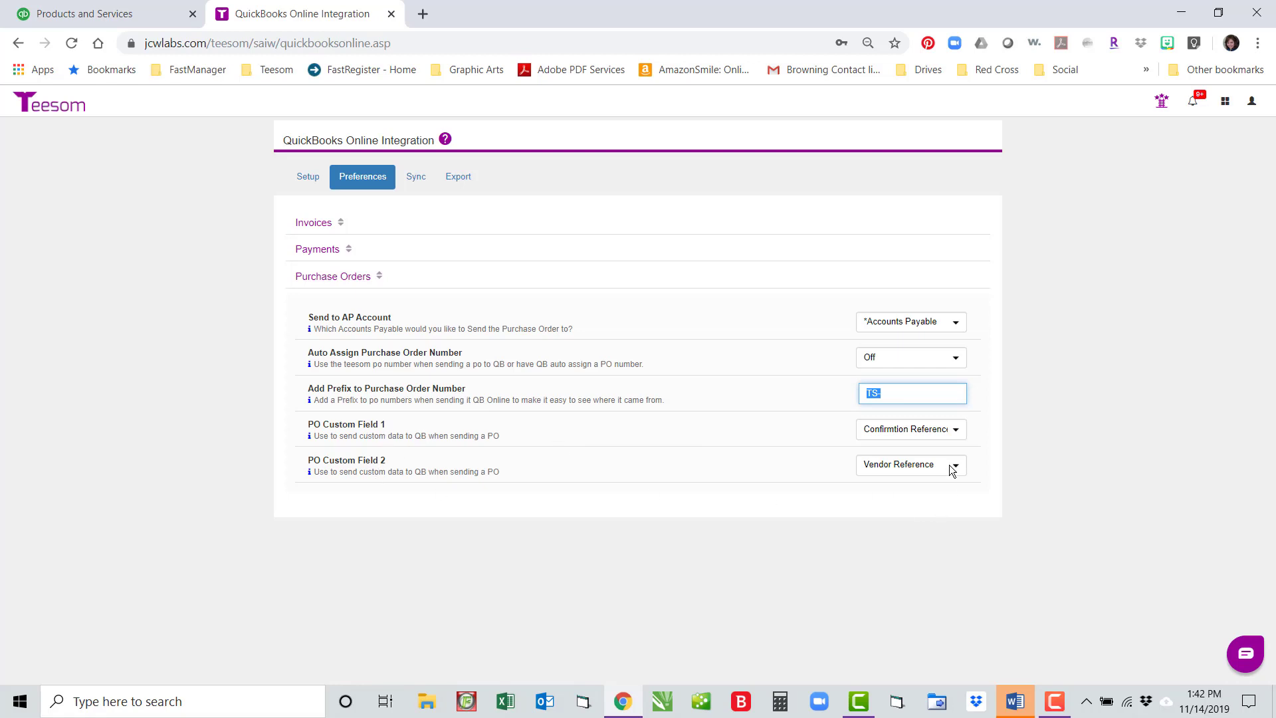
pyautogui.click(958, 429)
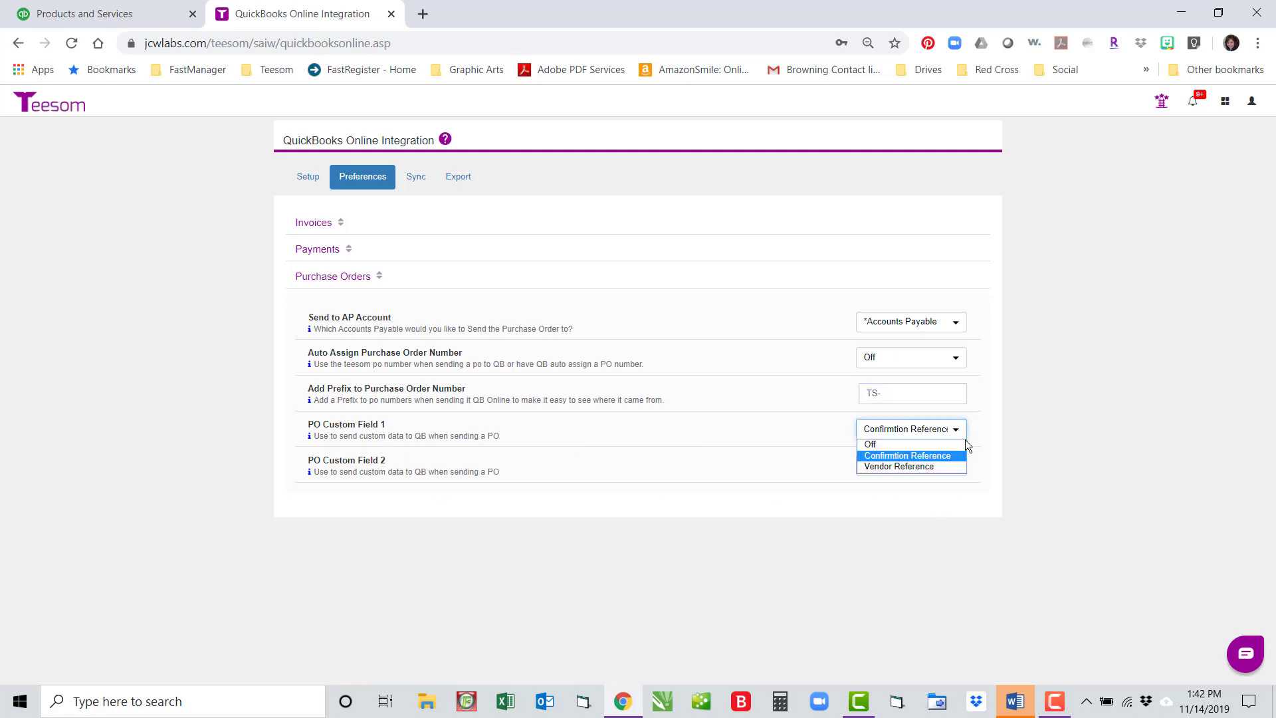
pyautogui.click(961, 455)
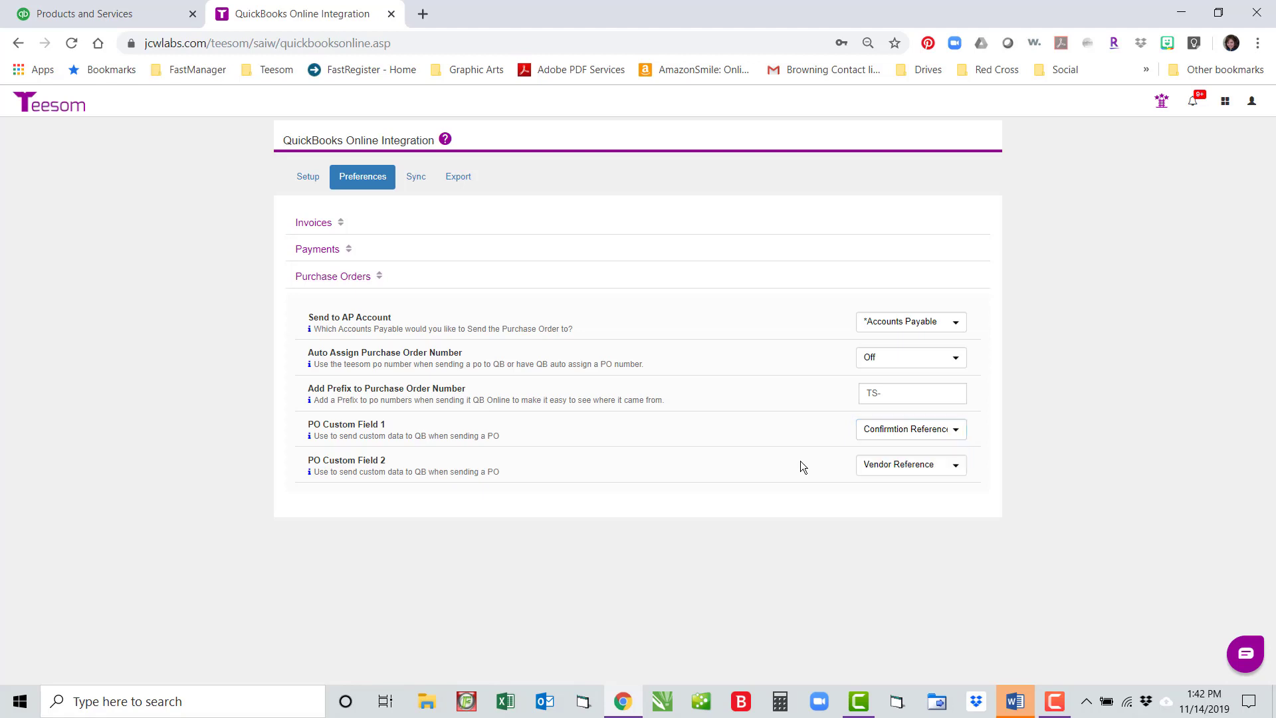
pyautogui.click(956, 463)
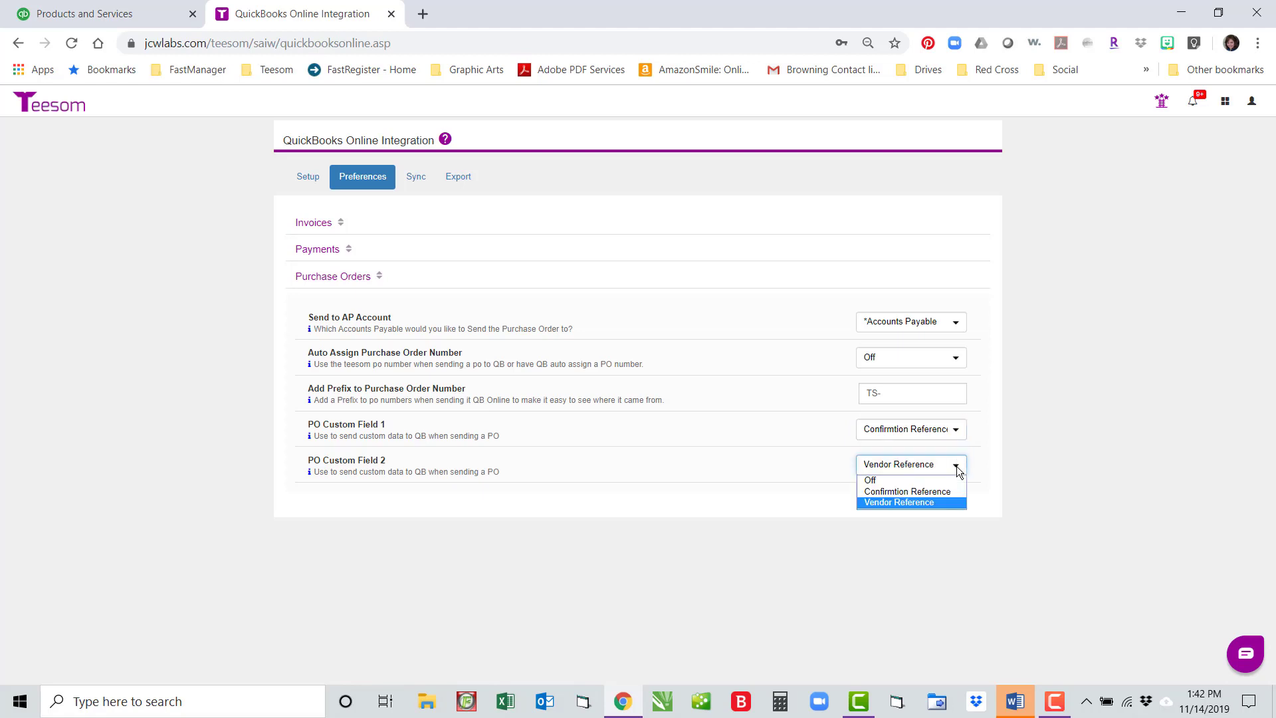
pyautogui.click(956, 466)
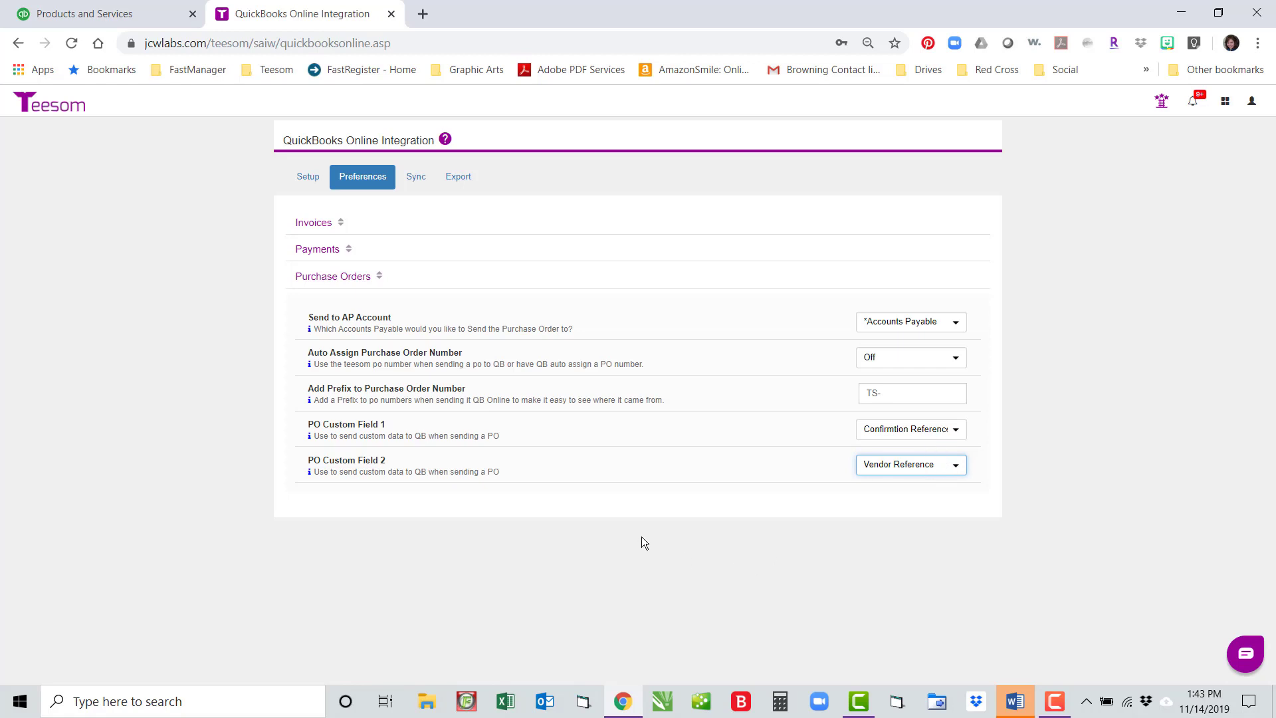
pyautogui.click(952, 430)
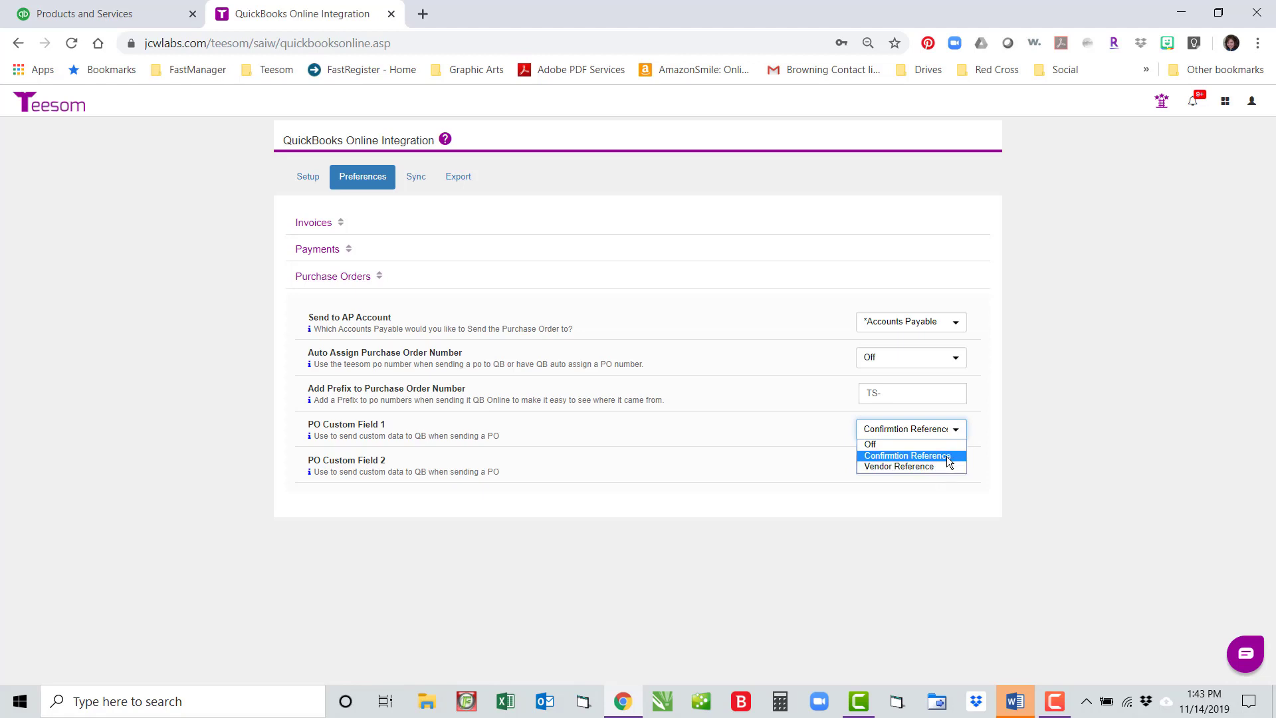
pyautogui.click(690, 490)
# Step: On the Sync tab, review linked customers, then list suppliers S&S Activewear, AlphaBroder and SanMar
pyautogui.click(416, 176)
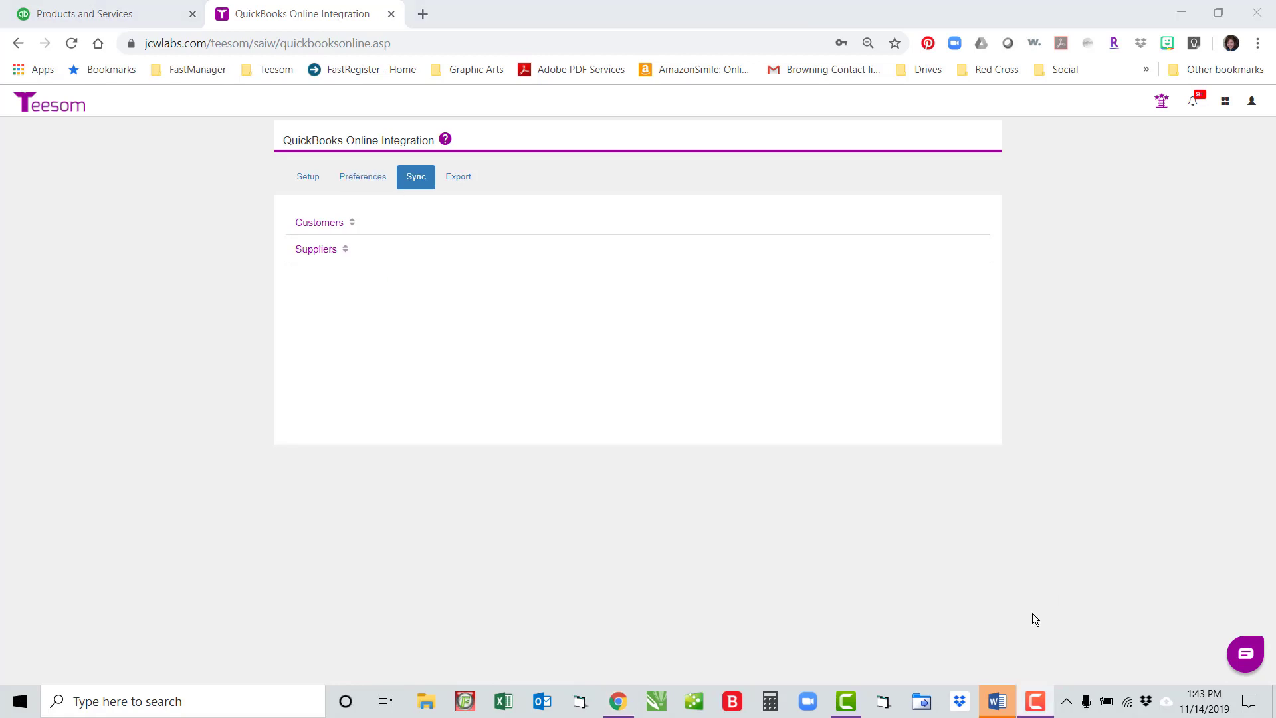
pyautogui.click(319, 226)
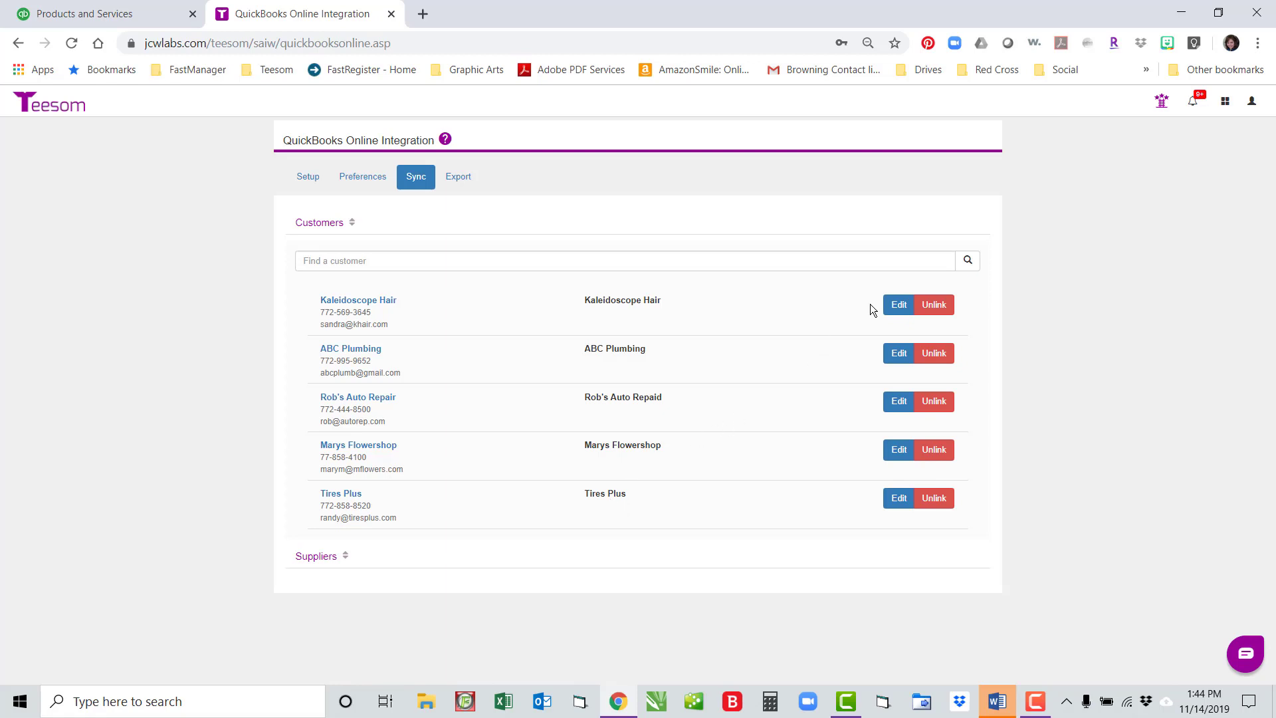
pyautogui.click(934, 303)
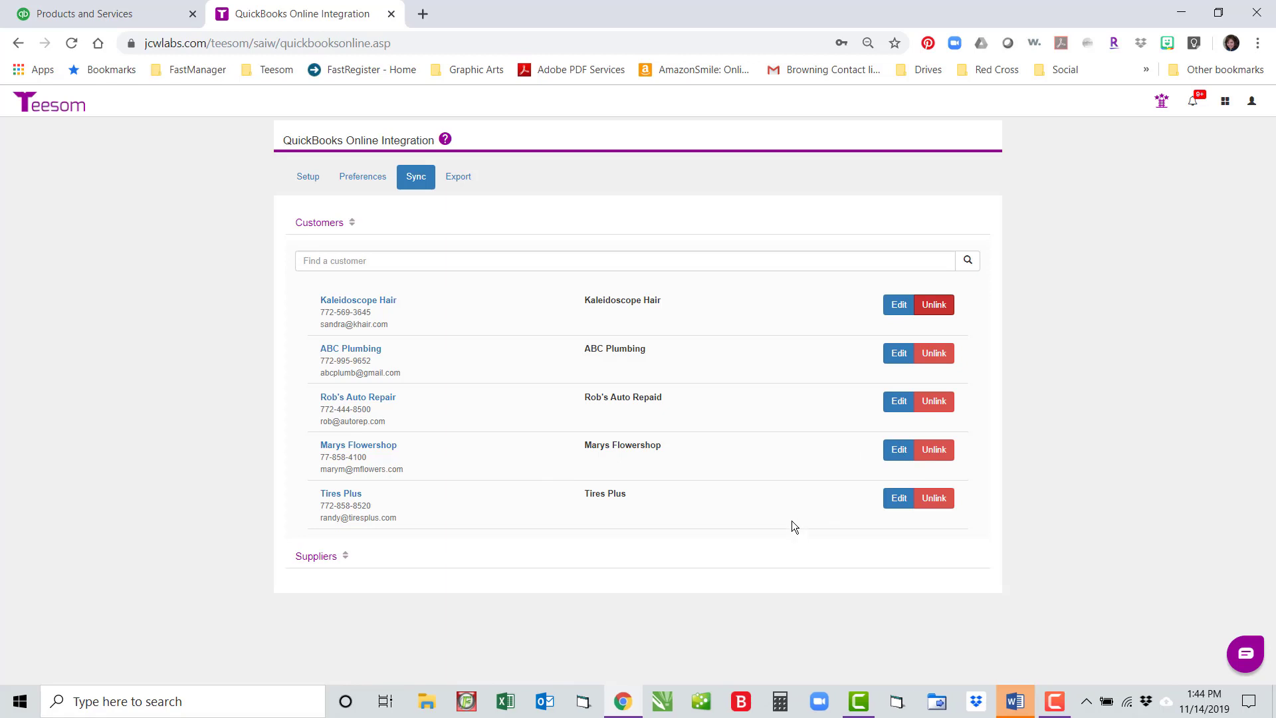
pyautogui.click(320, 557)
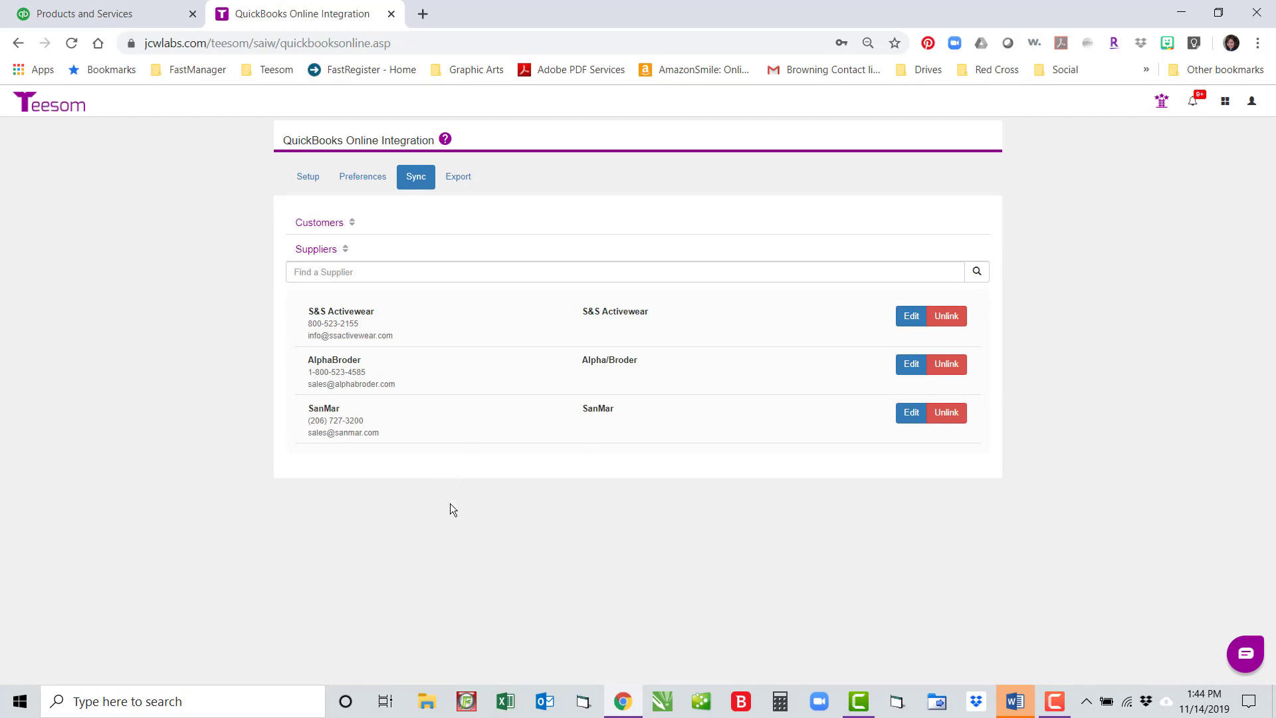
# Step: Compare S&S Activewear's supplier details with QuickBooks, cancel without updating, and go to Export
pyautogui.click(914, 319)
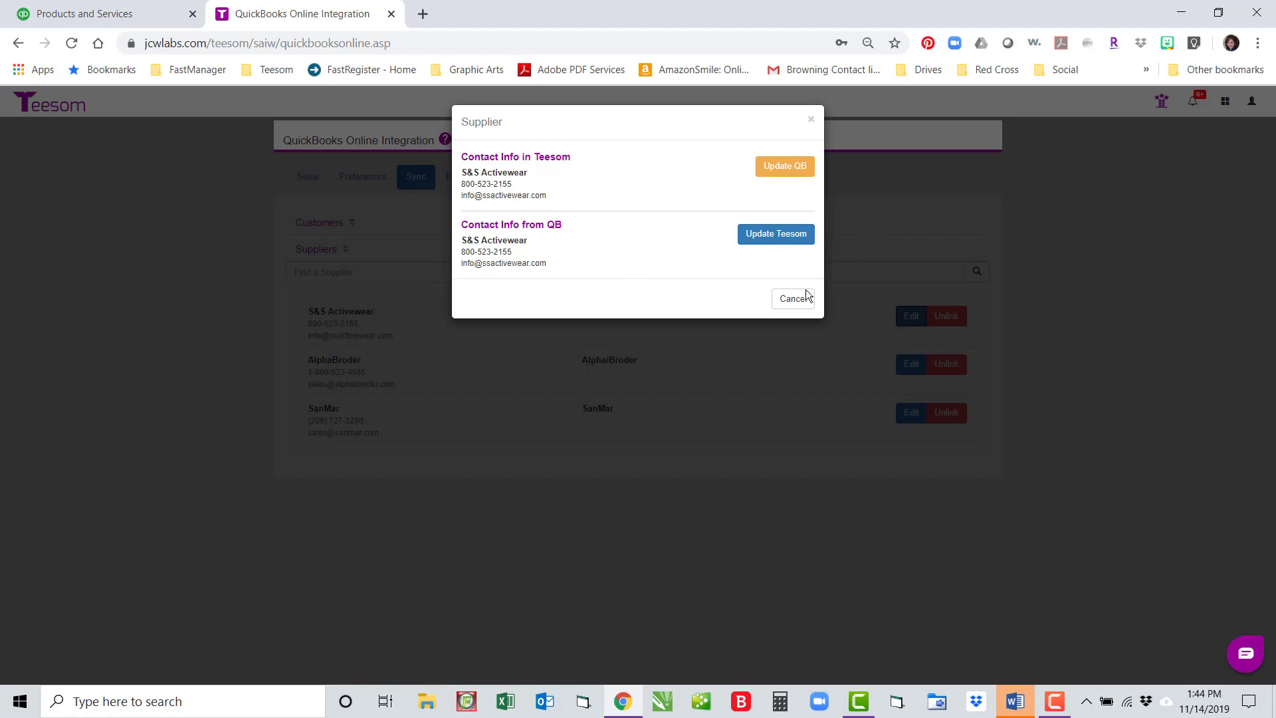
pyautogui.click(776, 237)
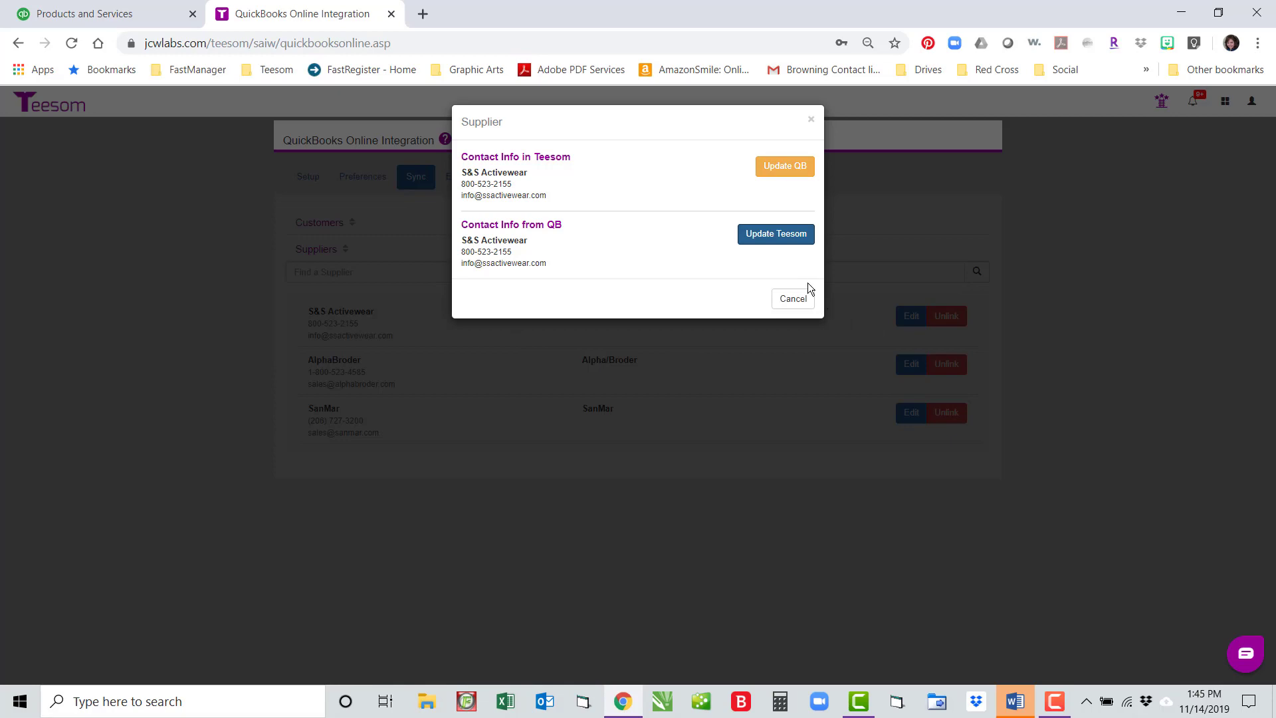
pyautogui.click(795, 298)
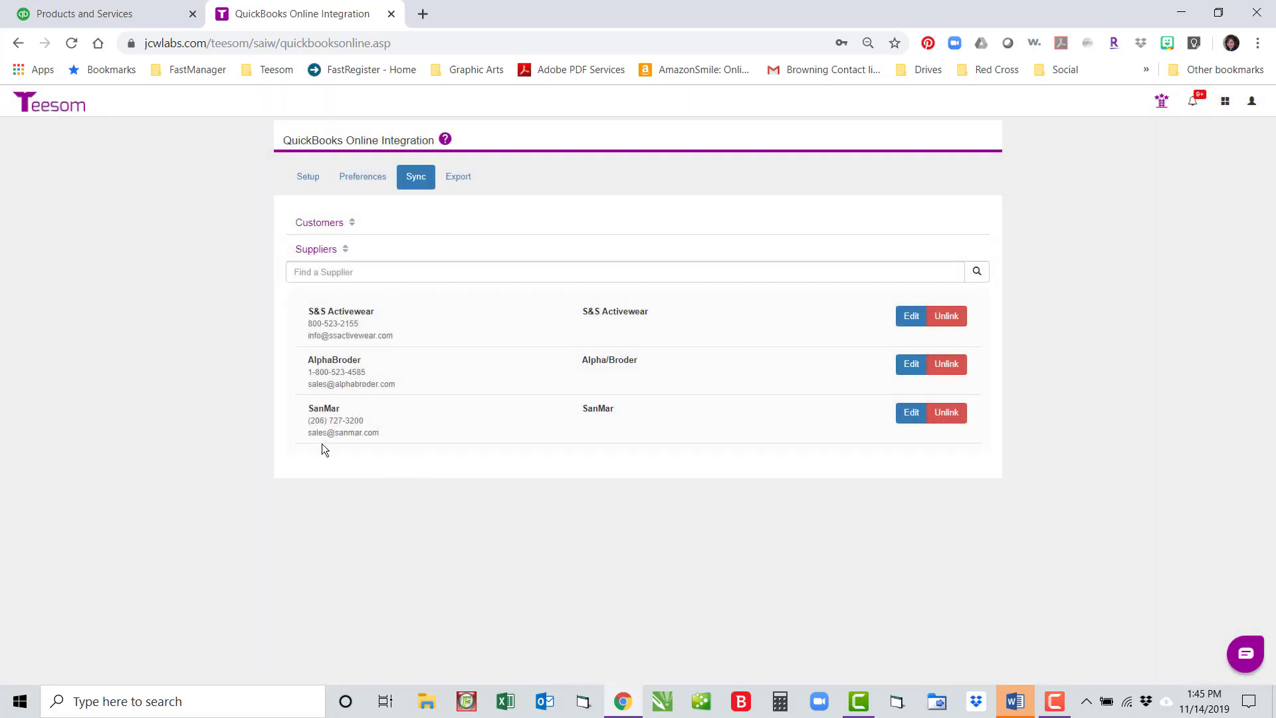
pyautogui.click(458, 176)
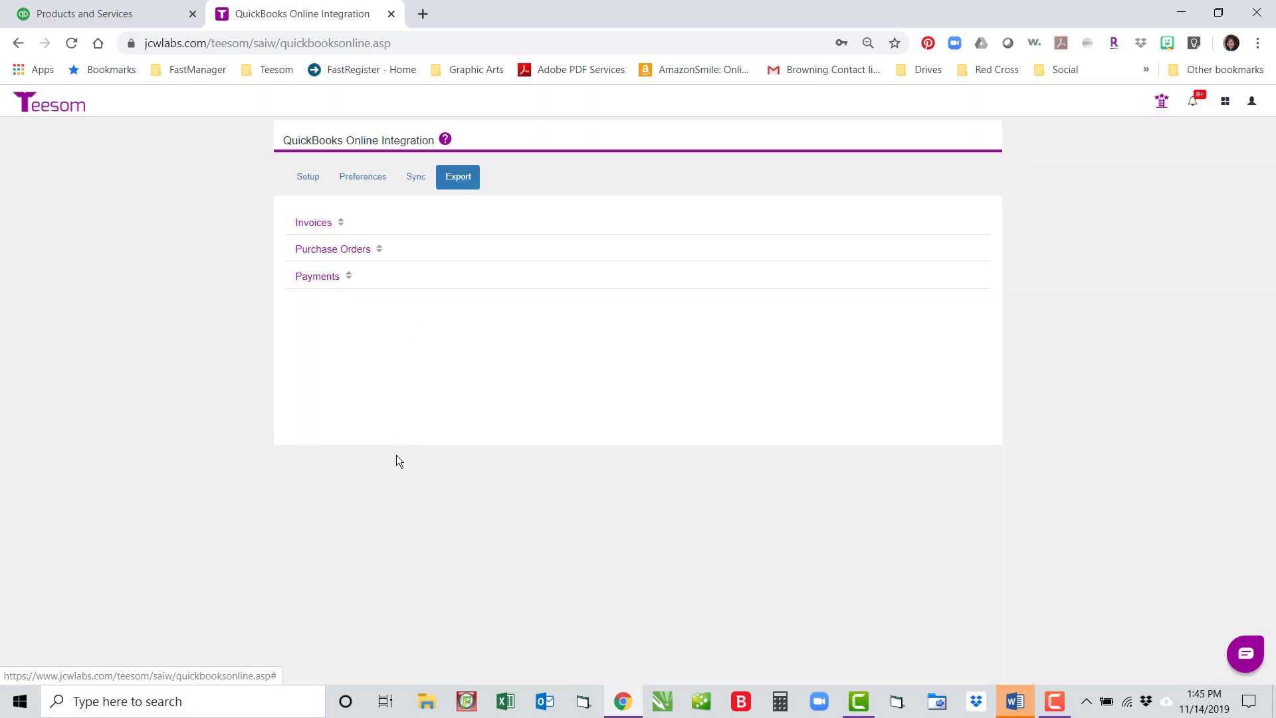
# Step: Expand unsent Invoices, keeping oldest-first sort and All for order and paid status filters
pyautogui.click(313, 224)
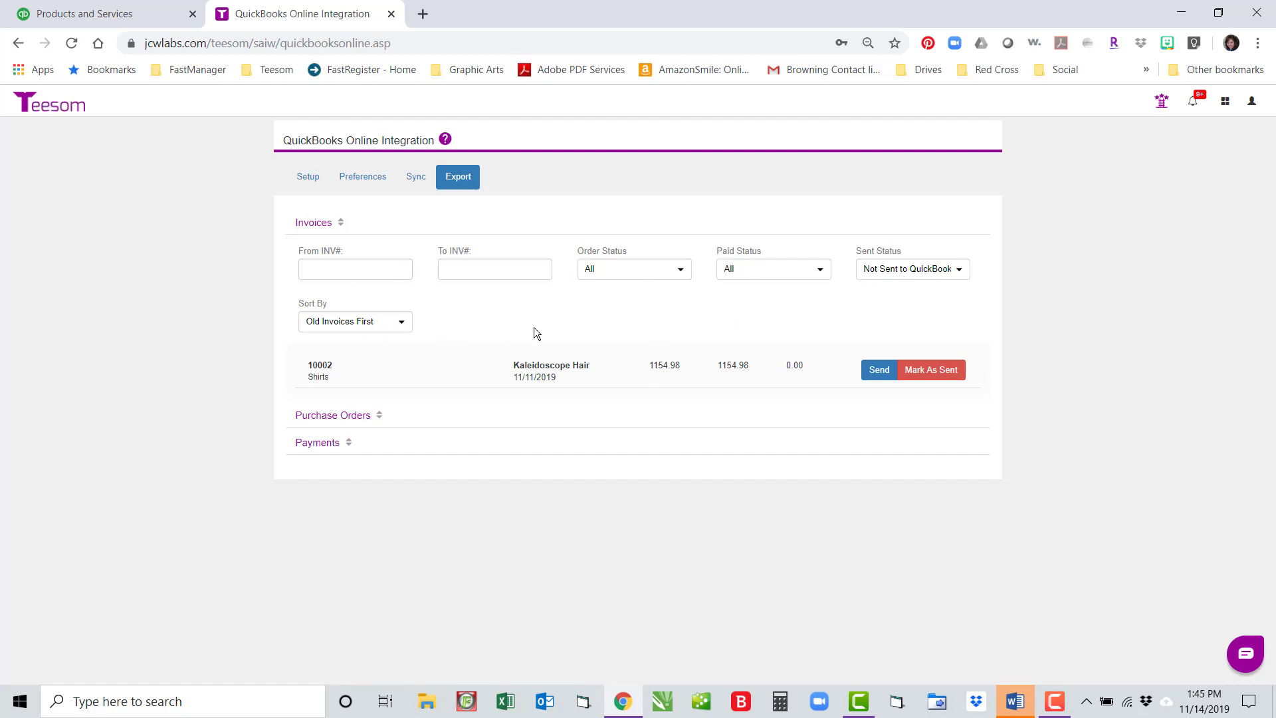
pyautogui.click(402, 326)
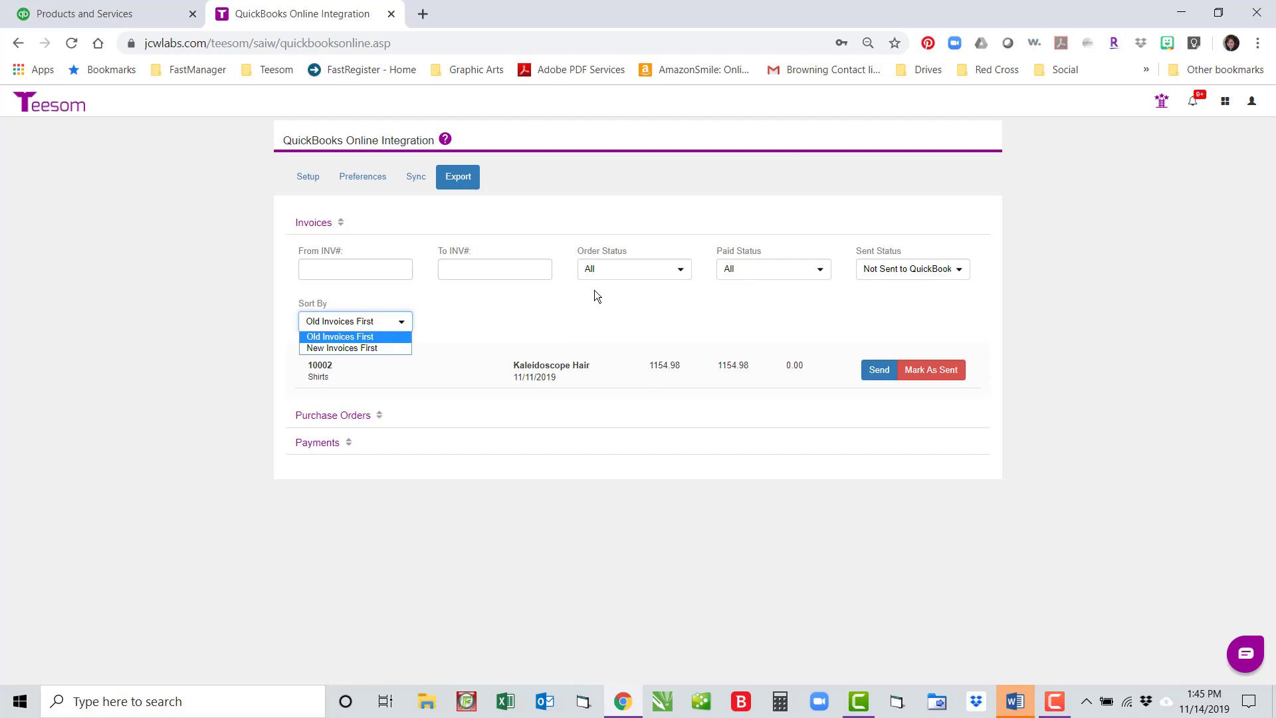
pyautogui.click(596, 292)
pyautogui.click(367, 270)
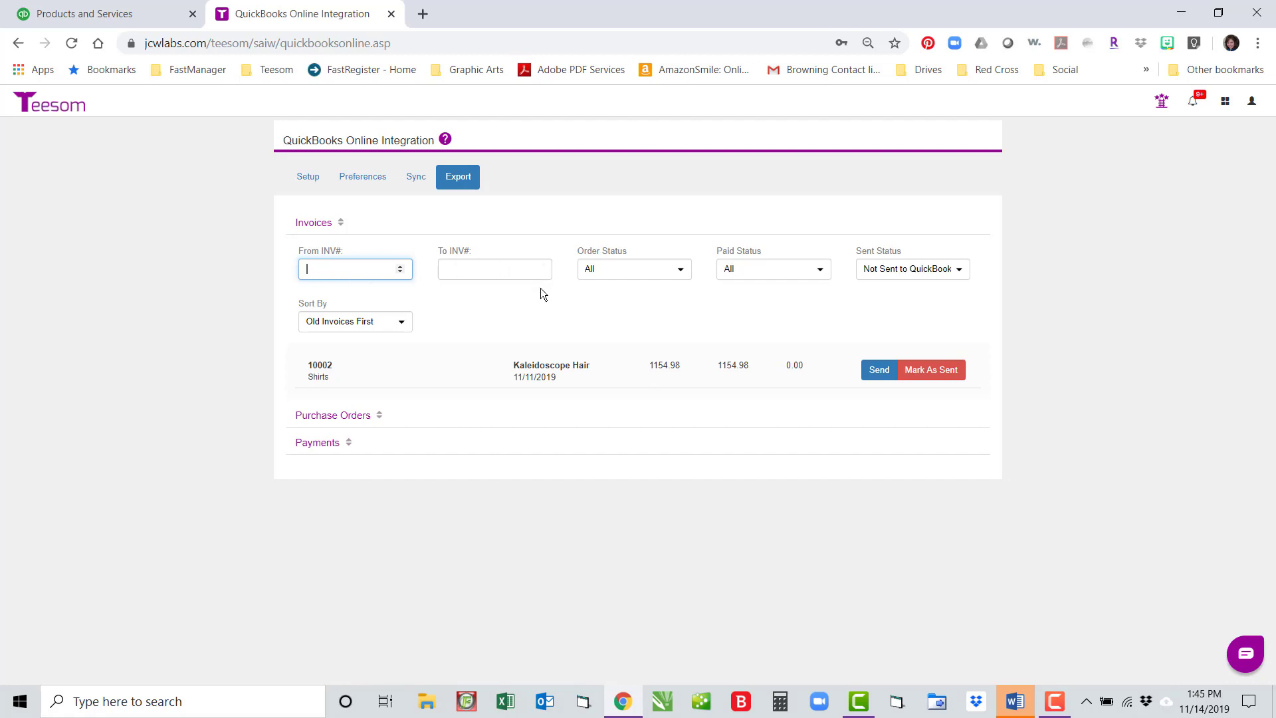
pyautogui.click(676, 272)
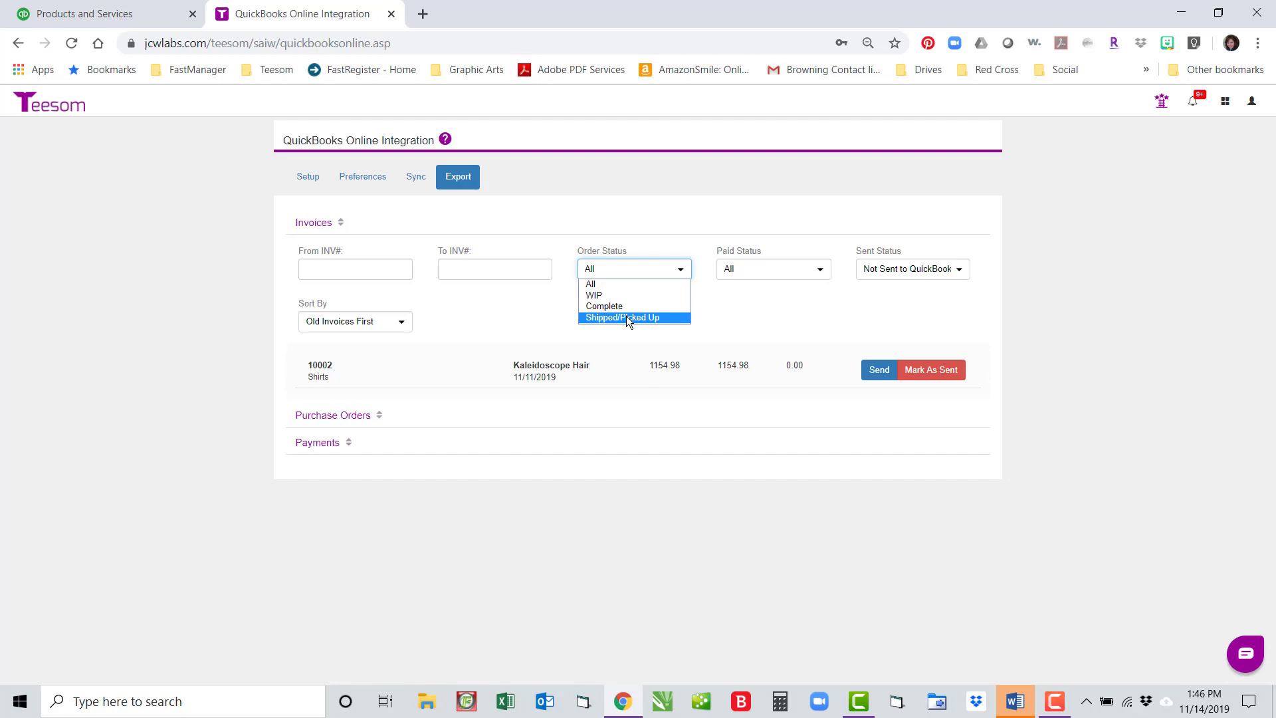
pyautogui.click(760, 312)
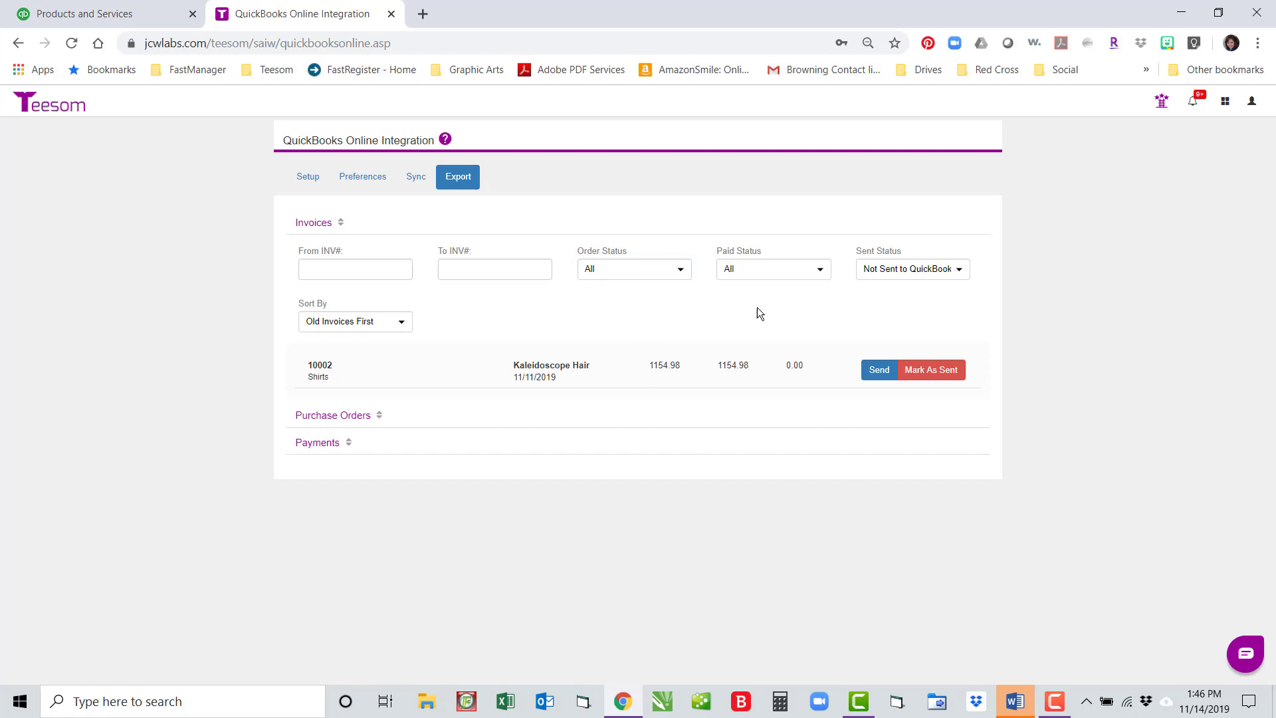
pyautogui.click(819, 273)
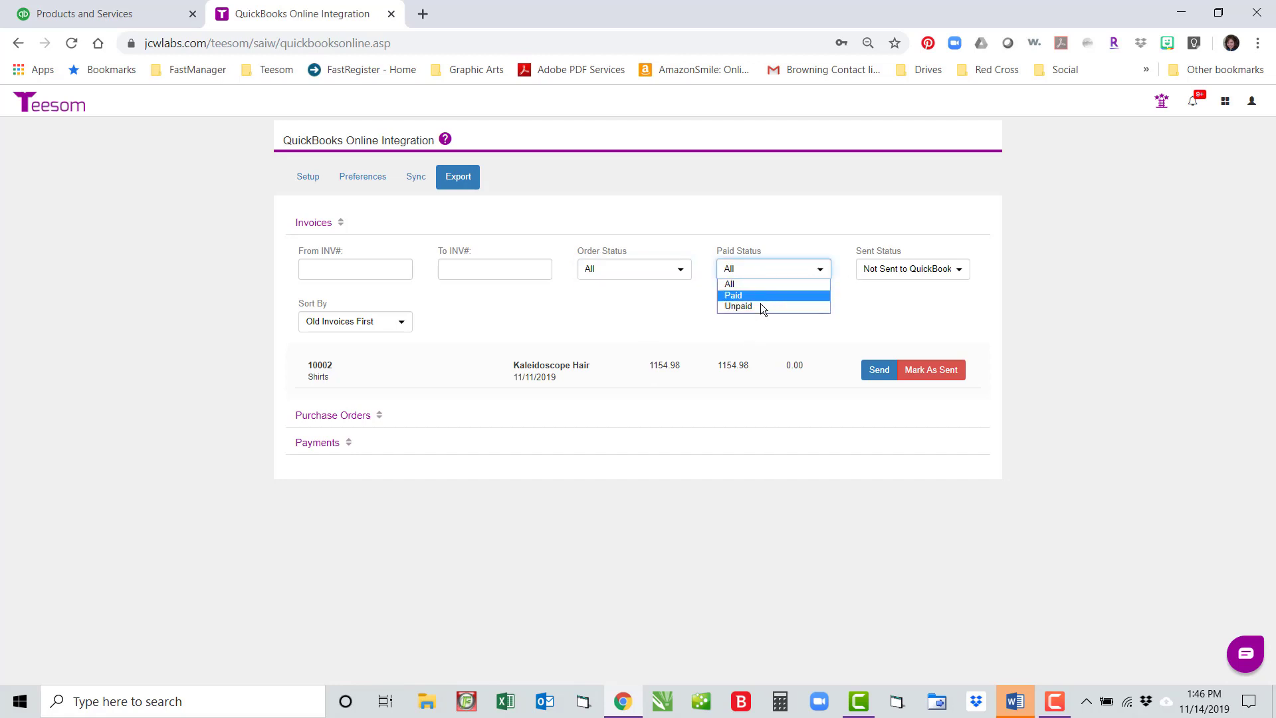
pyautogui.click(680, 308)
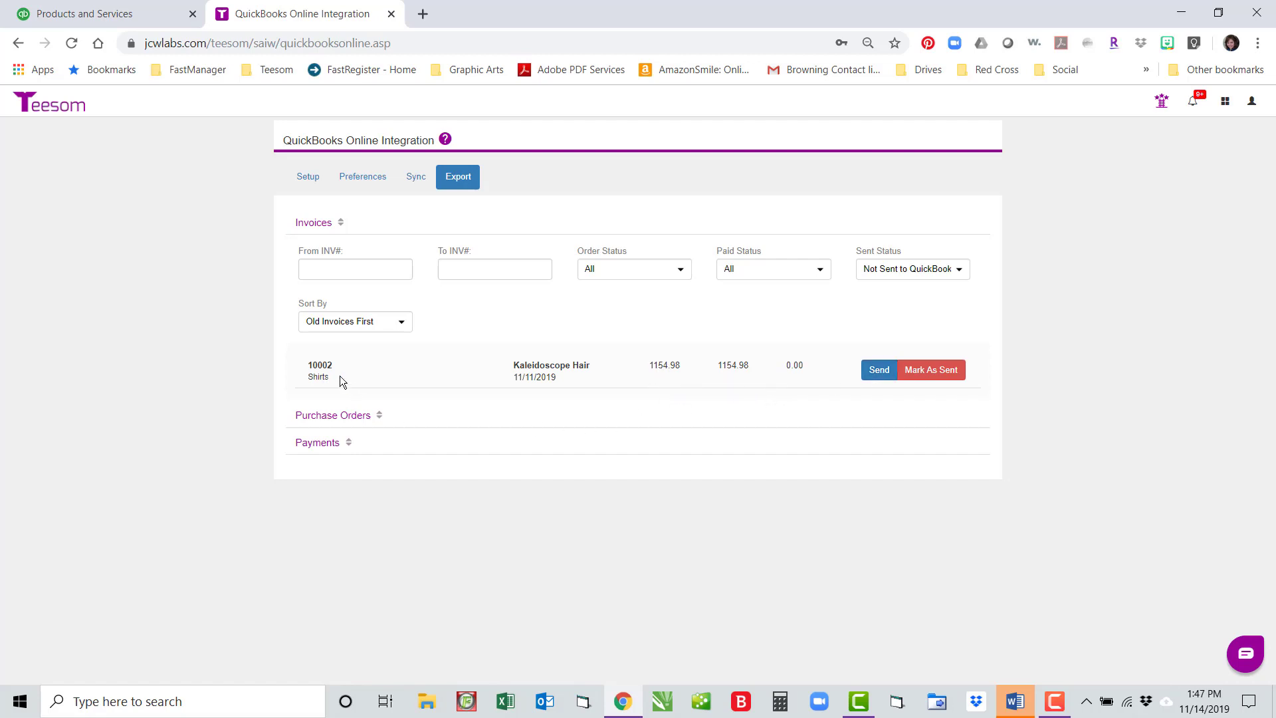
# Step: Export invoice 10002, resolving the failure by linking Kaleidoscope Hair to its QuickBooks customer
pyautogui.click(878, 372)
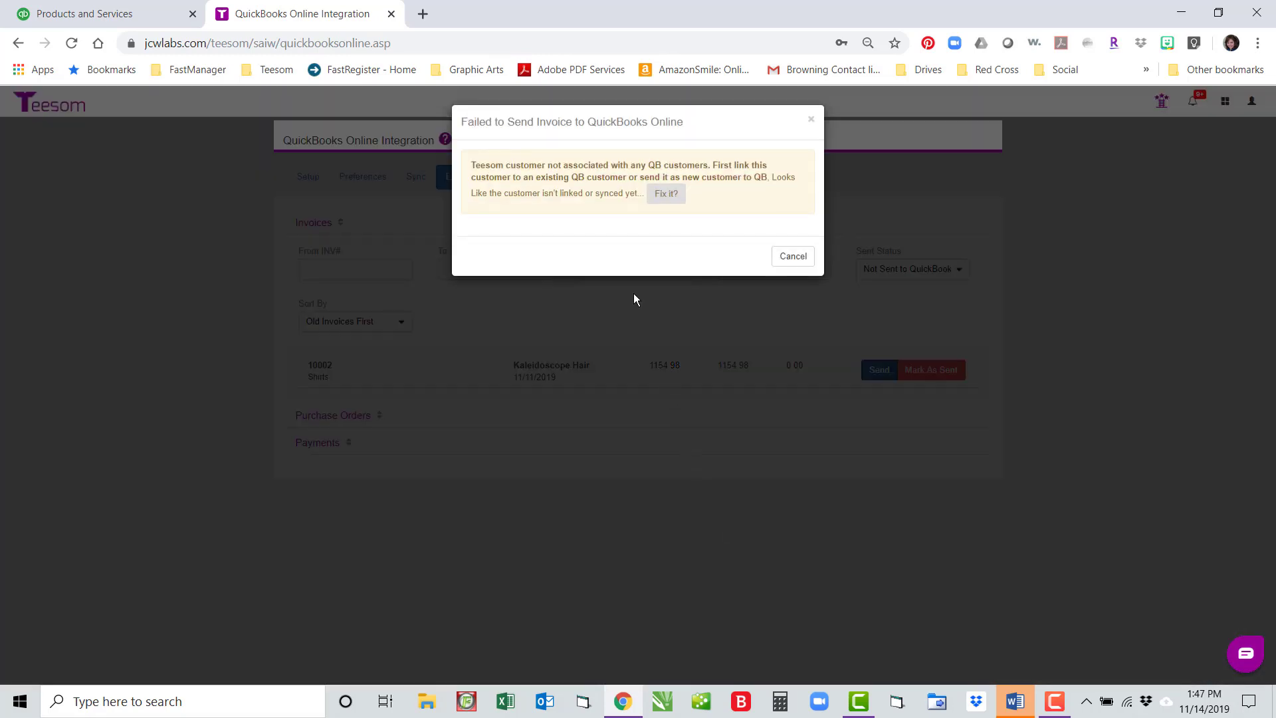
pyautogui.click(667, 194)
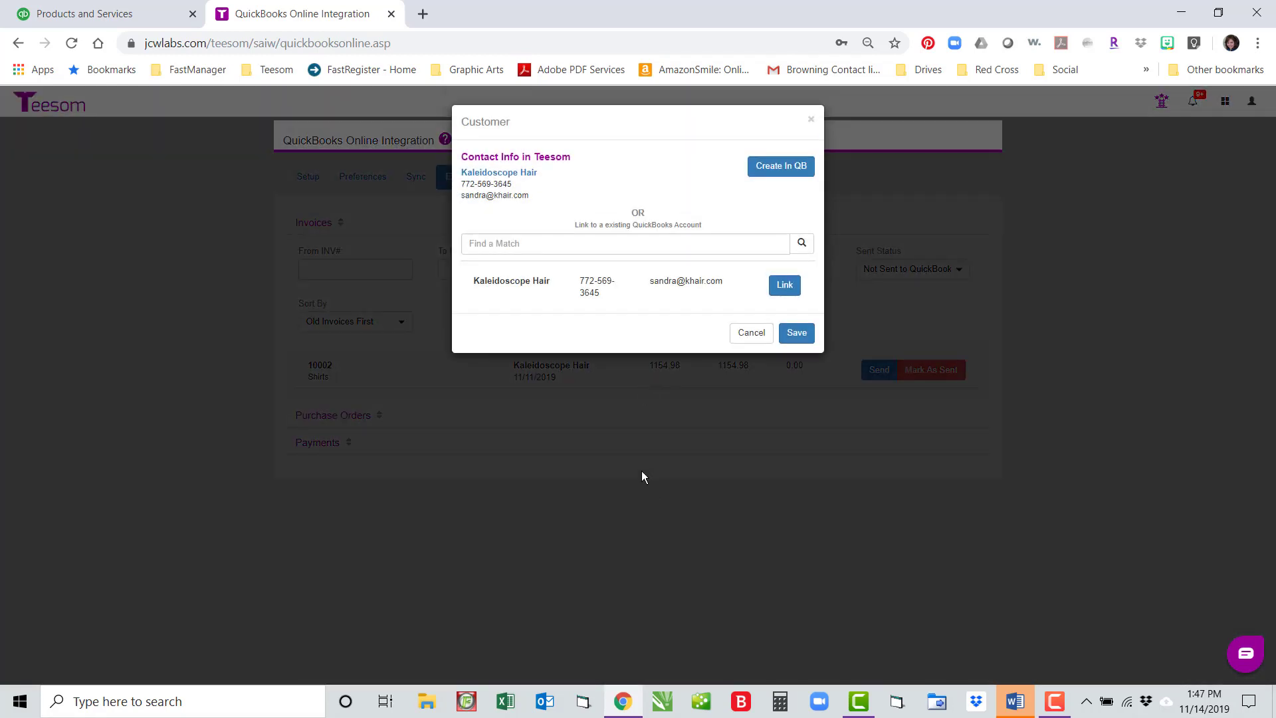
pyautogui.click(784, 285)
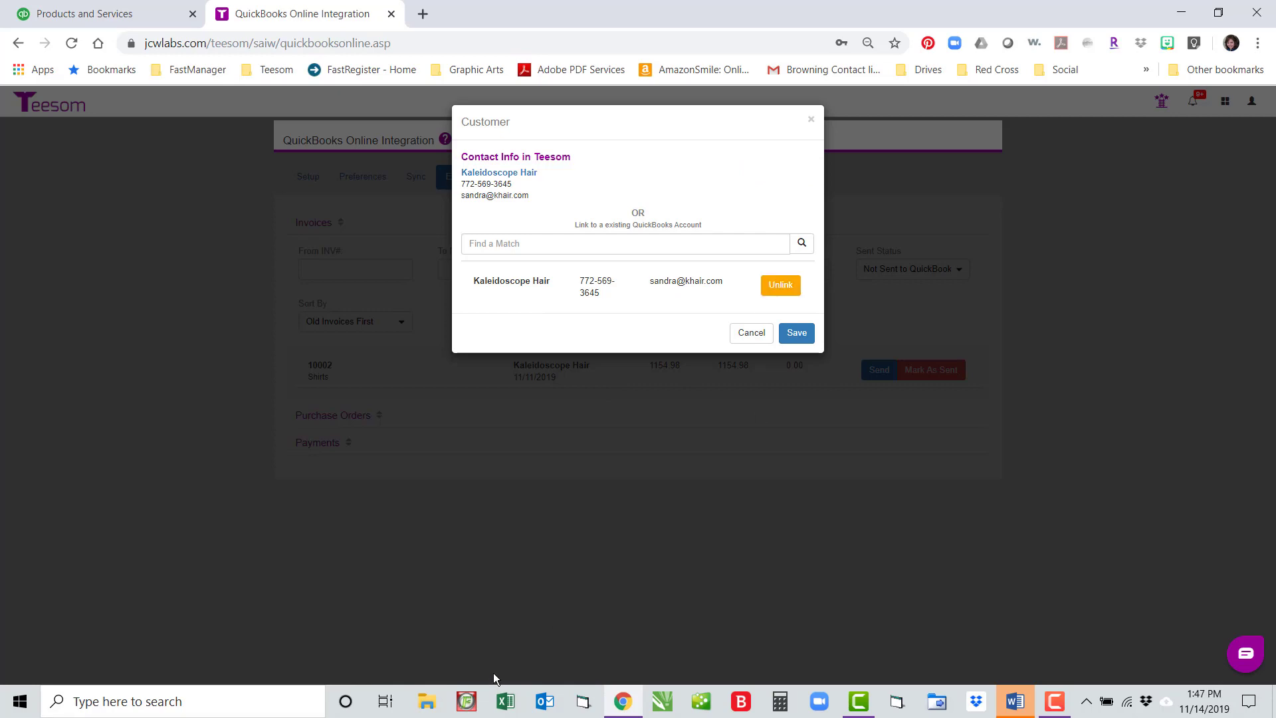
pyautogui.click(812, 332)
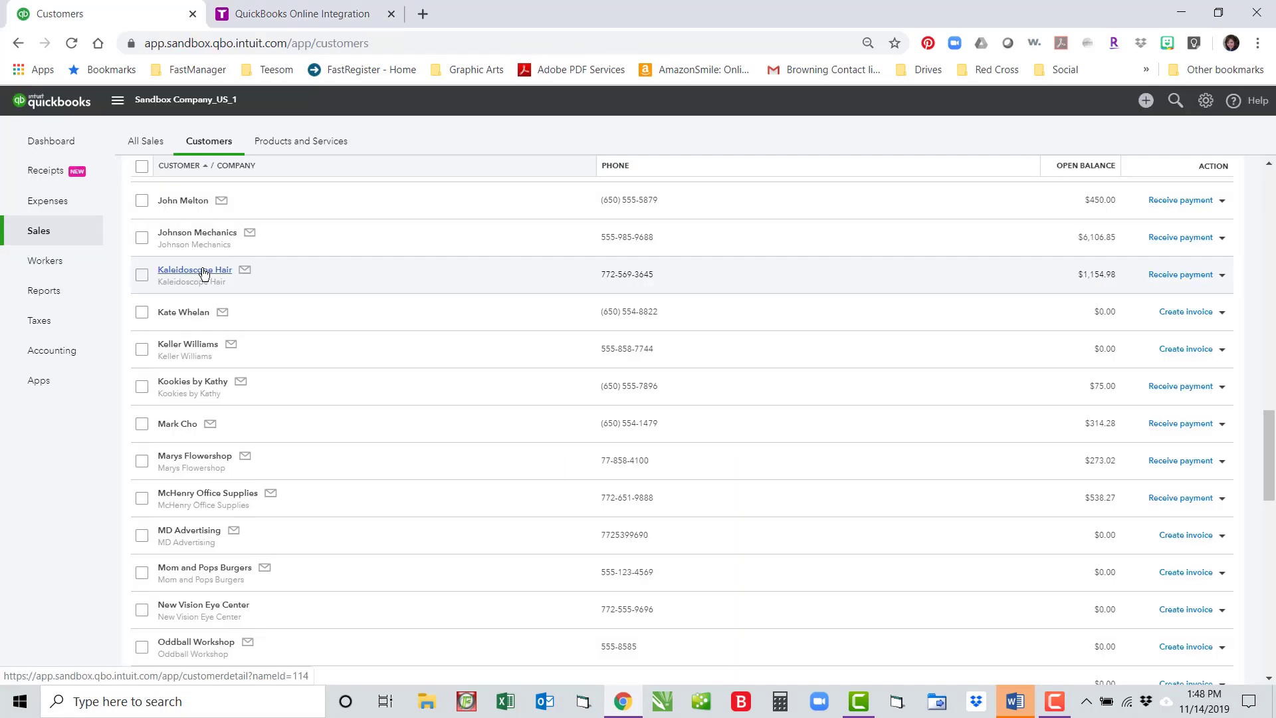
# Step: In QuickBooks, check Kaleidoscope Hair's invoice TS-10002 totals $1,154.98, then return to Teesom
pyautogui.click(203, 269)
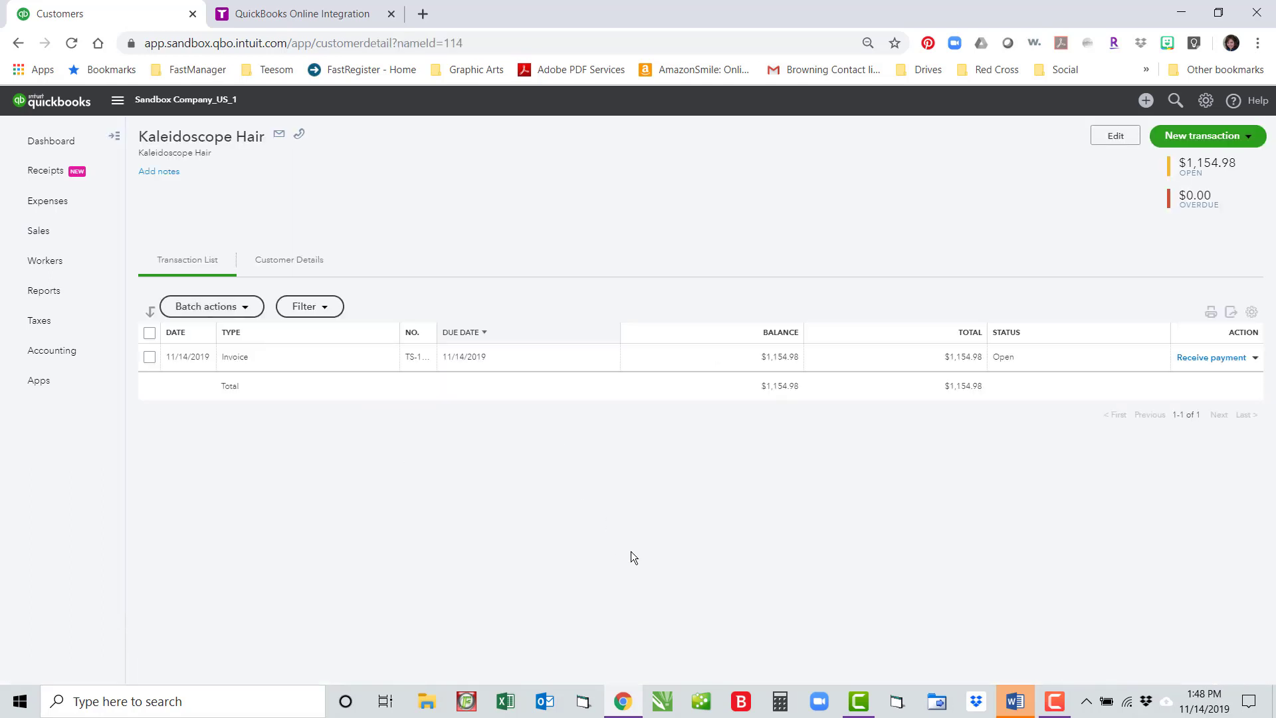
pyautogui.click(240, 361)
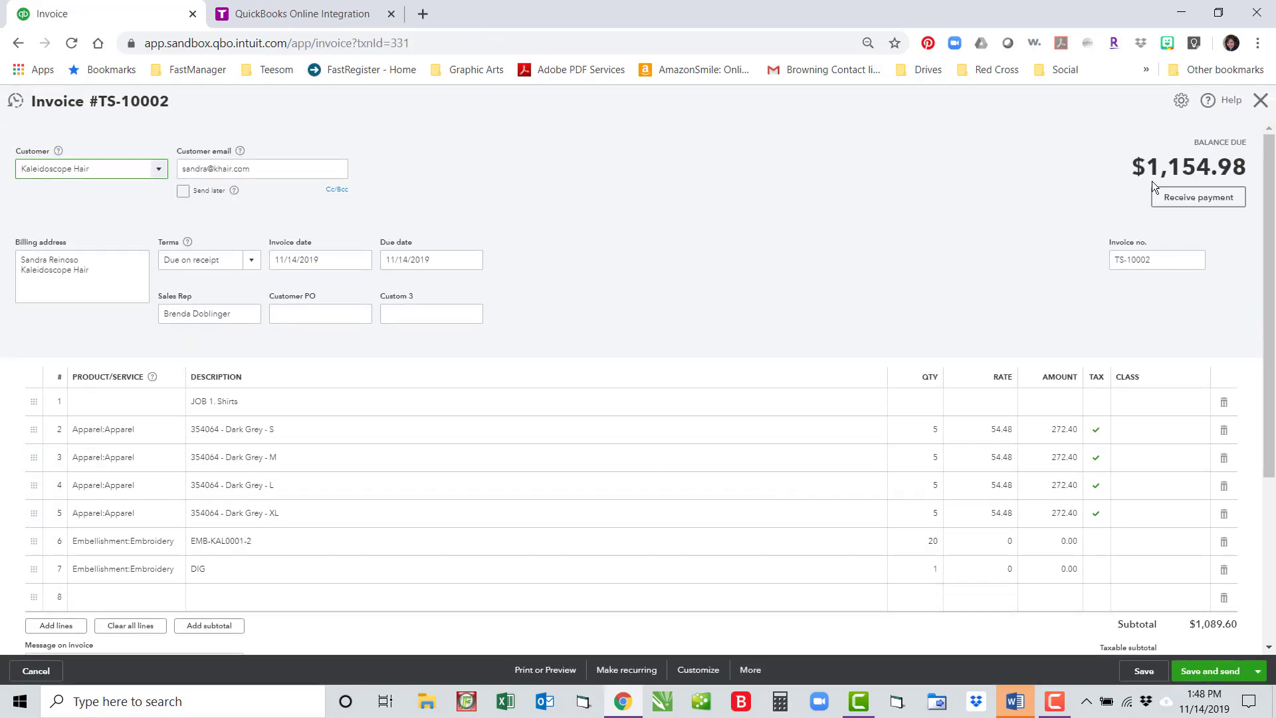
pyautogui.scroll(-4, 1015, 420)
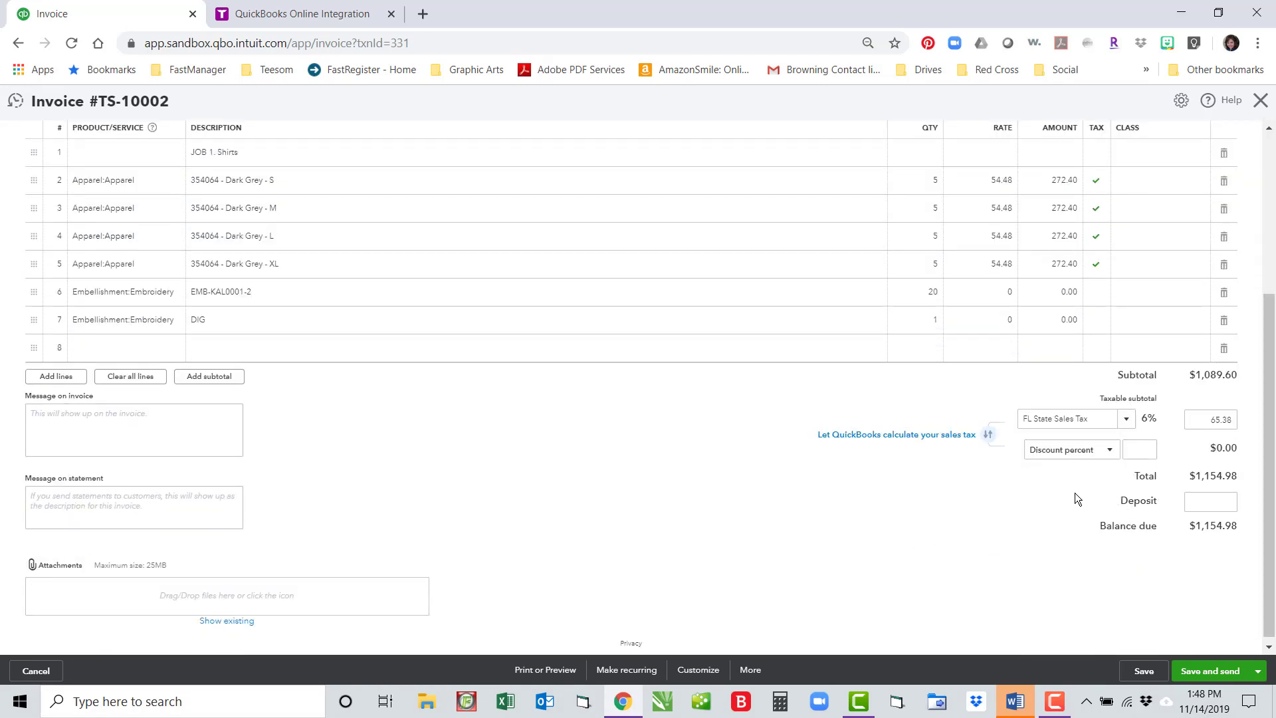
pyautogui.click(342, 13)
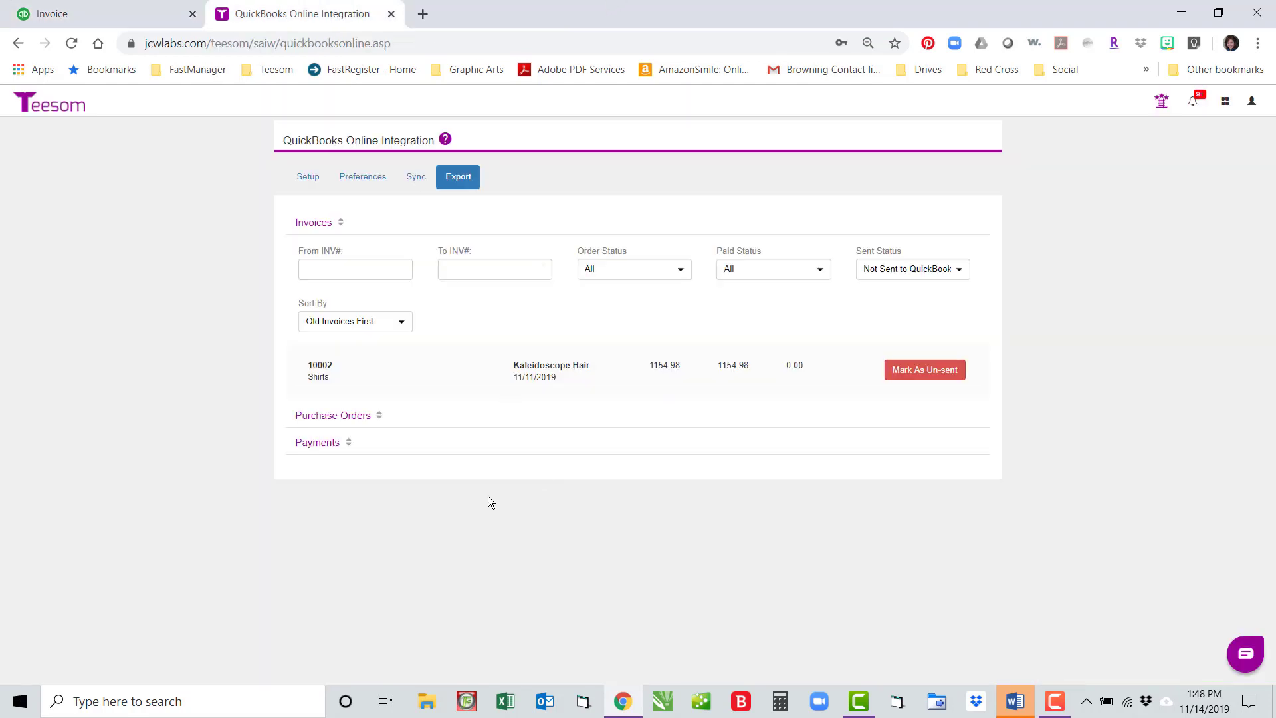
# Step: Confirm Payments and Purchase Orders have nothing waiting for export, then open the Job Board
pyautogui.click(312, 443)
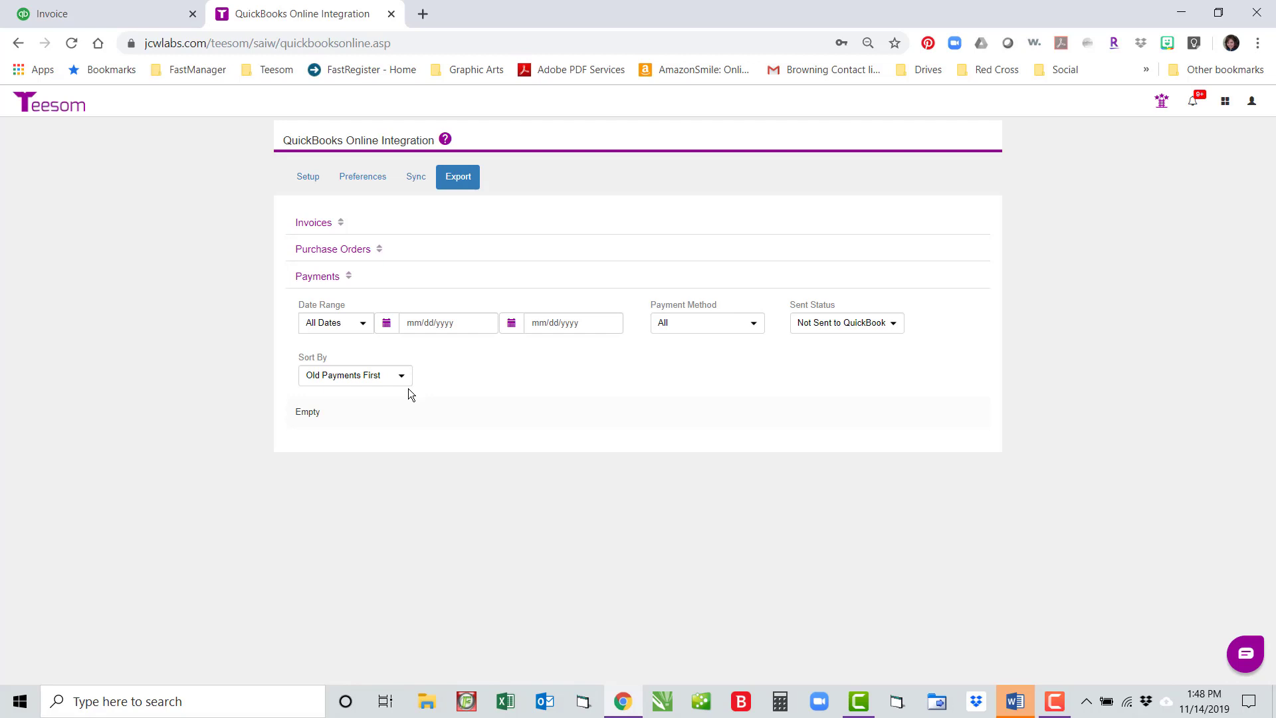
pyautogui.click(328, 248)
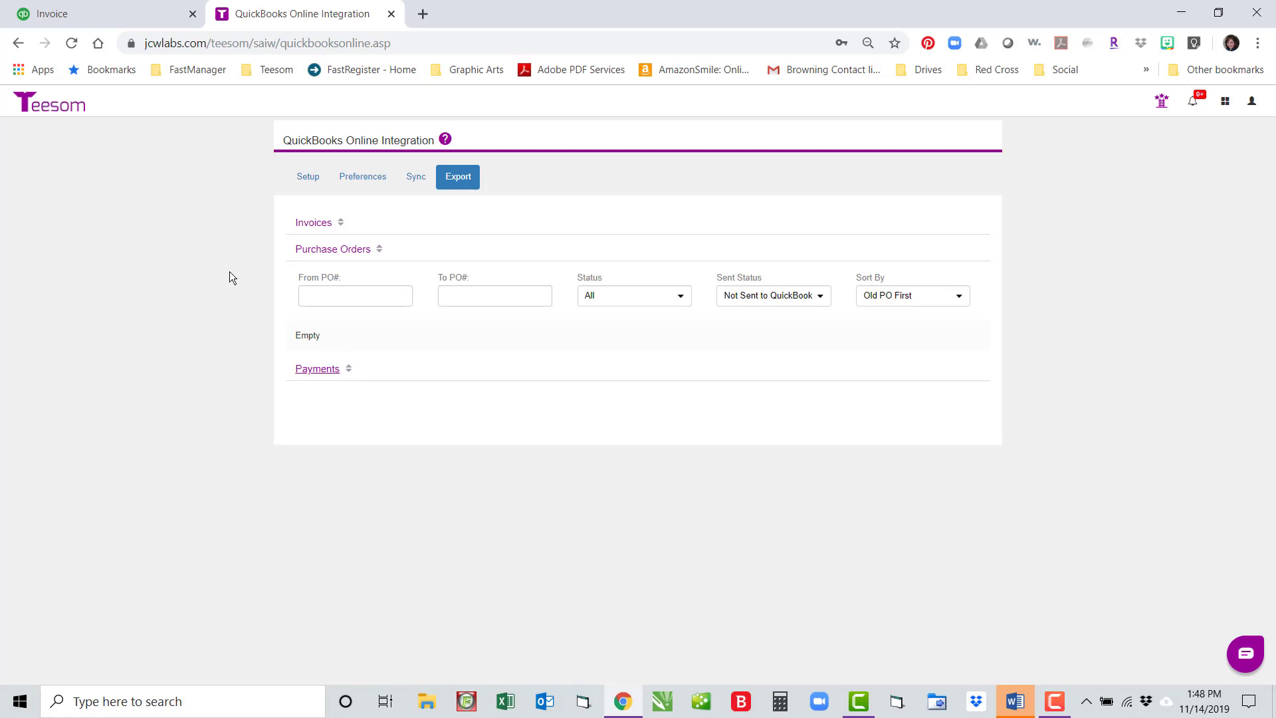
pyautogui.click(61, 108)
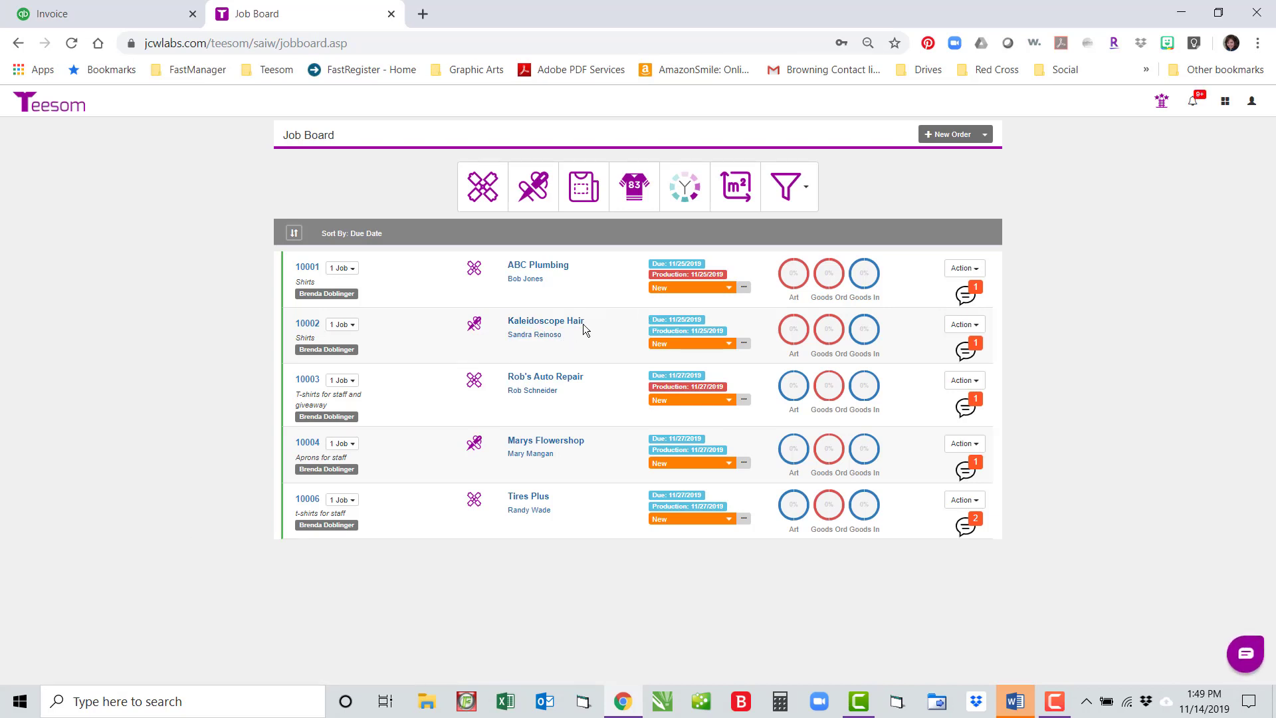
# Step: Open Kaleidoscope Hair's order 10002 and start taking a payment on it
pyautogui.click(316, 330)
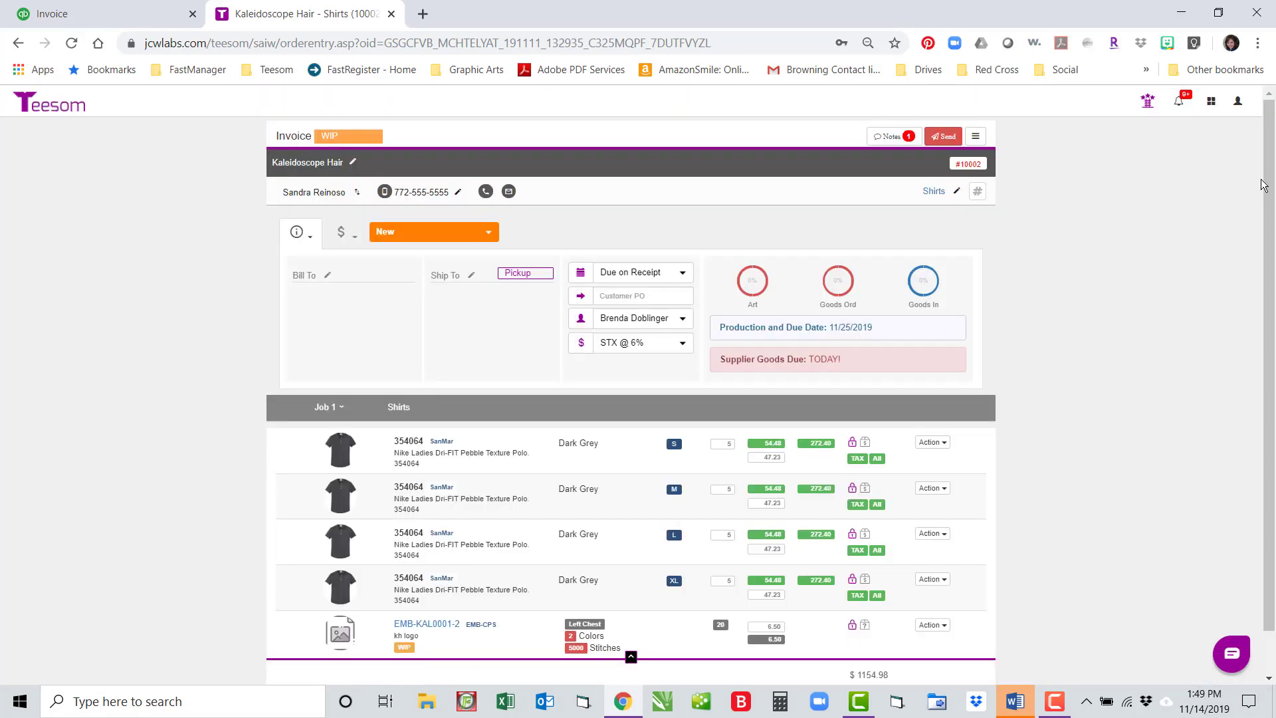
pyautogui.scroll(-1, 1266, 186)
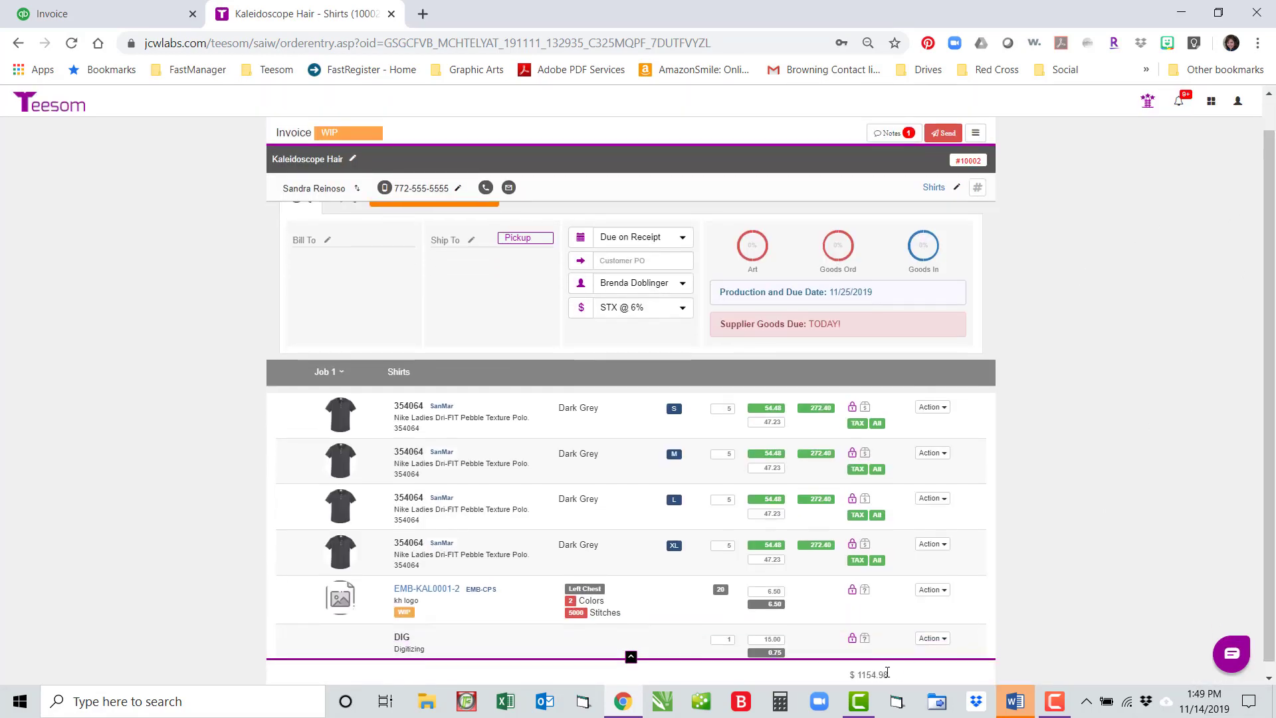
pyautogui.click(975, 135)
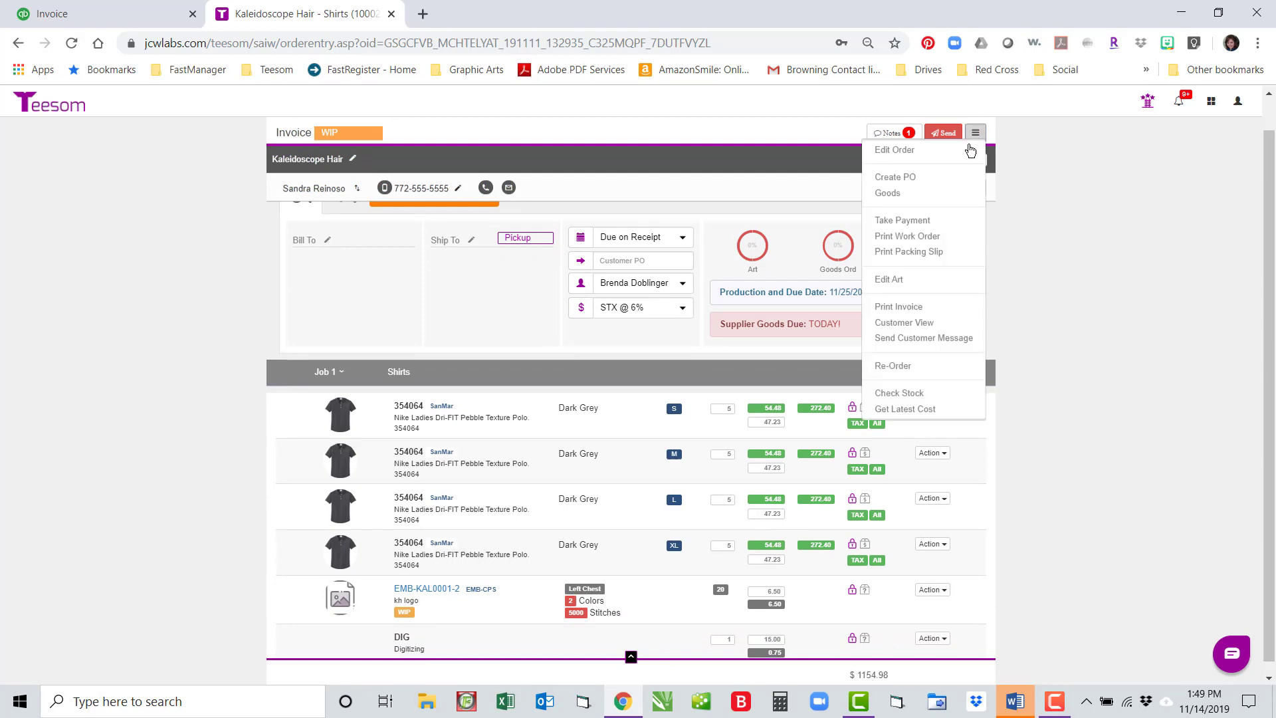
pyautogui.click(936, 226)
# Step: Record a $500.00 Check payment with reference 21584, customer notification turned off
pyautogui.click(512, 210)
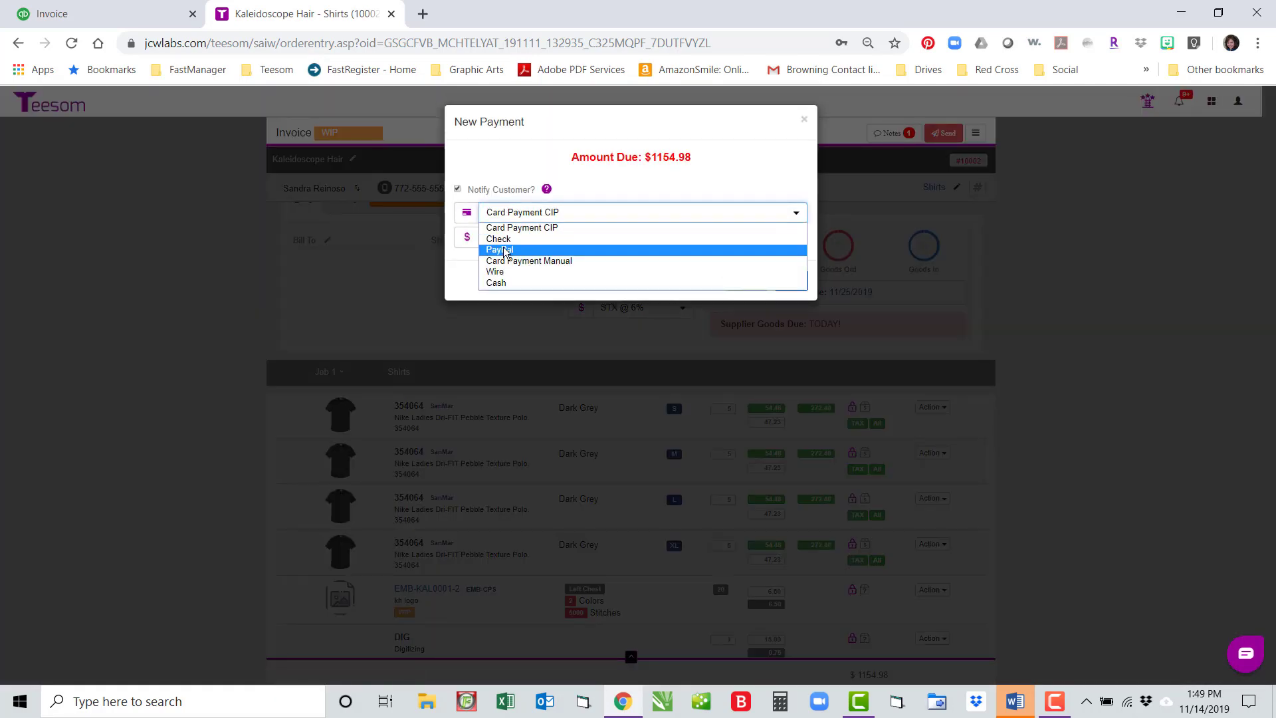
pyautogui.click(502, 239)
pyautogui.doubleClick(507, 237)
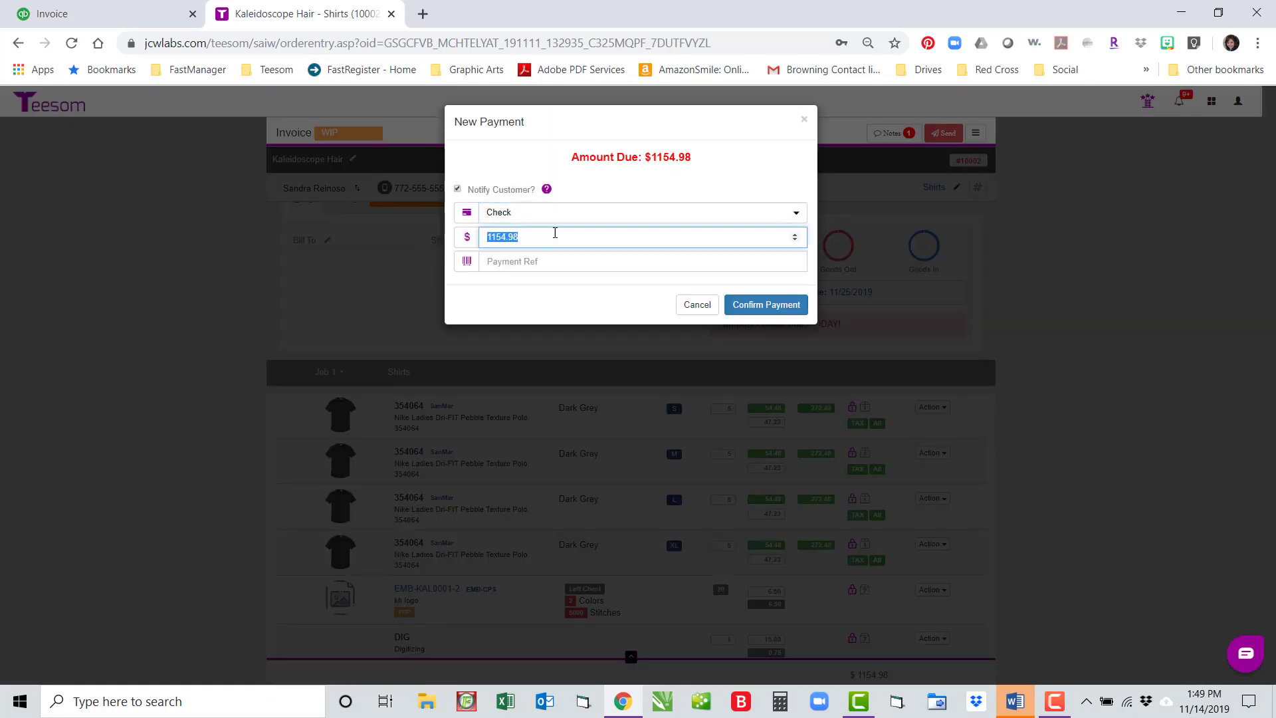
pyautogui.write('500.00')
pyautogui.click(490, 261)
pyautogui.write('21584')
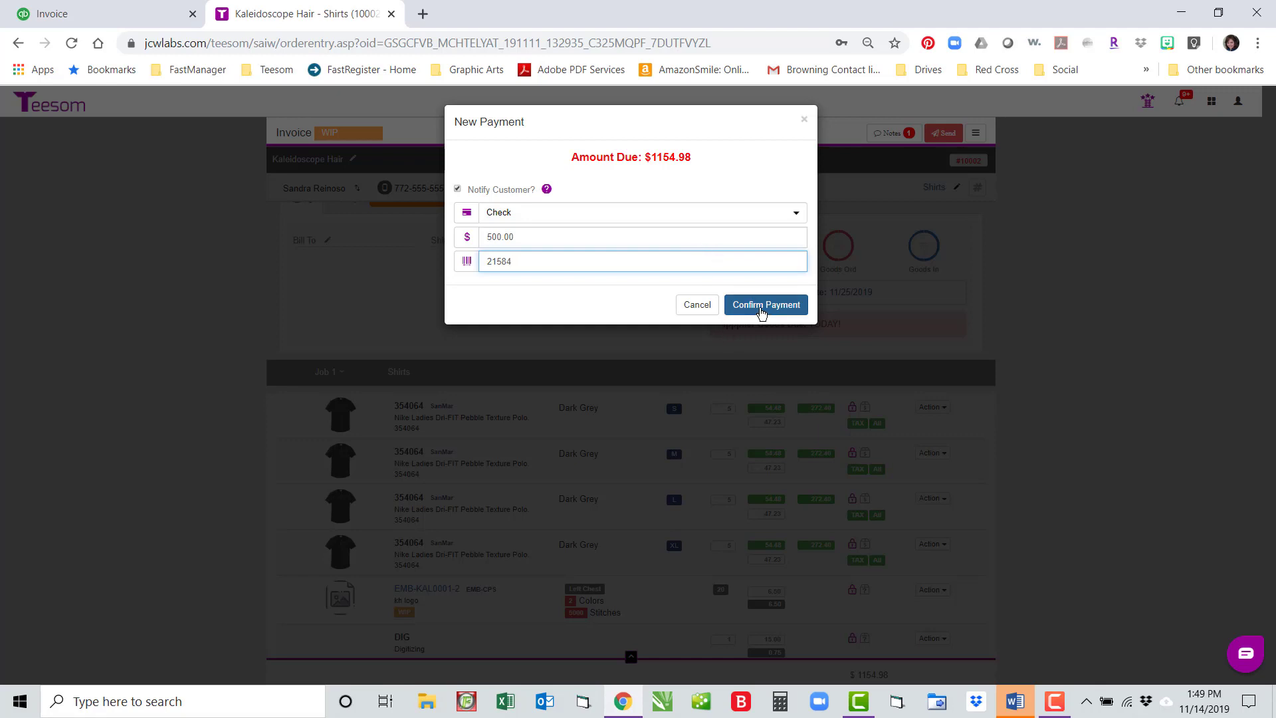
pyautogui.click(457, 189)
pyautogui.click(767, 307)
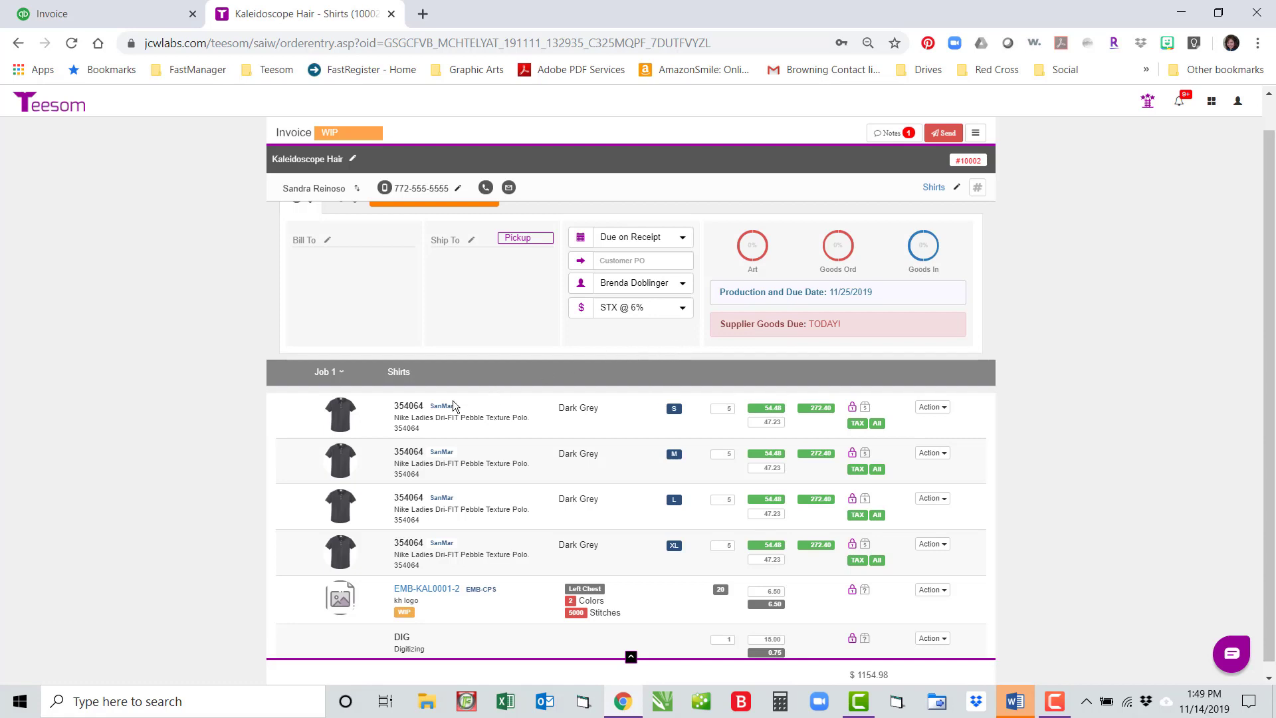
# Step: Start a new customer from the Customers list with company name The Leonard Gallery
pyautogui.click(1211, 101)
pyautogui.click(1183, 199)
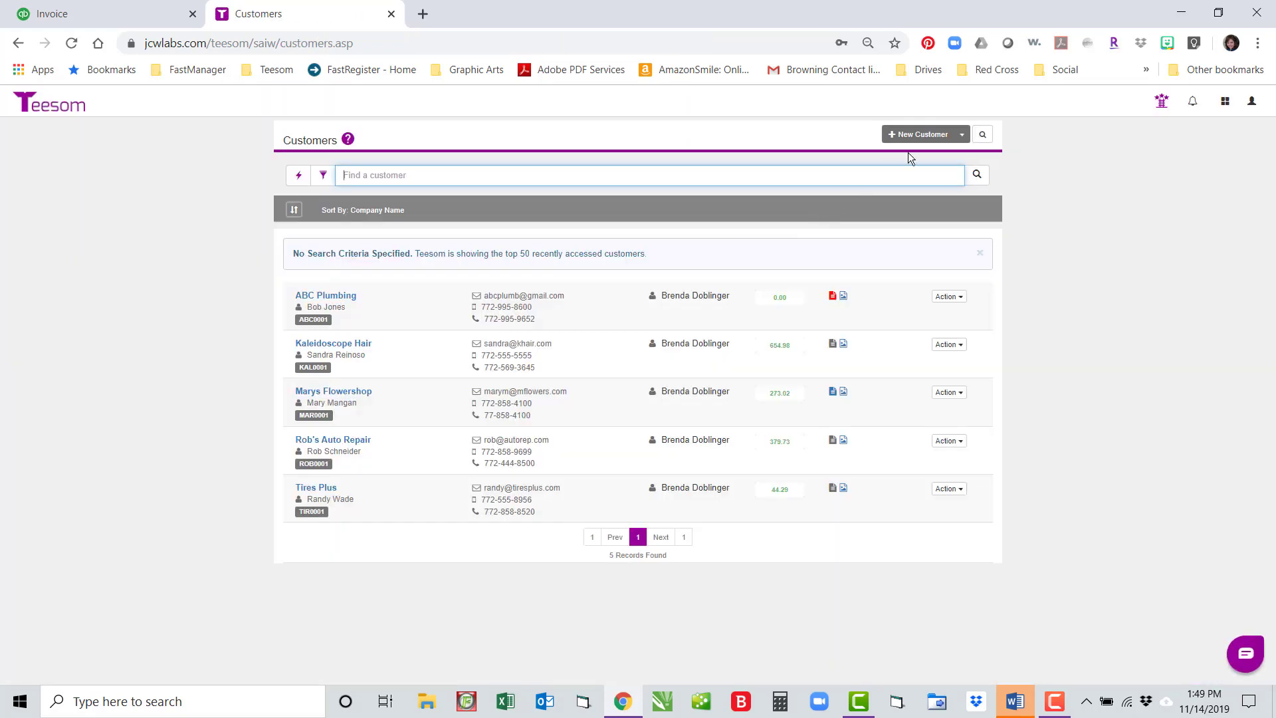
pyautogui.click(919, 135)
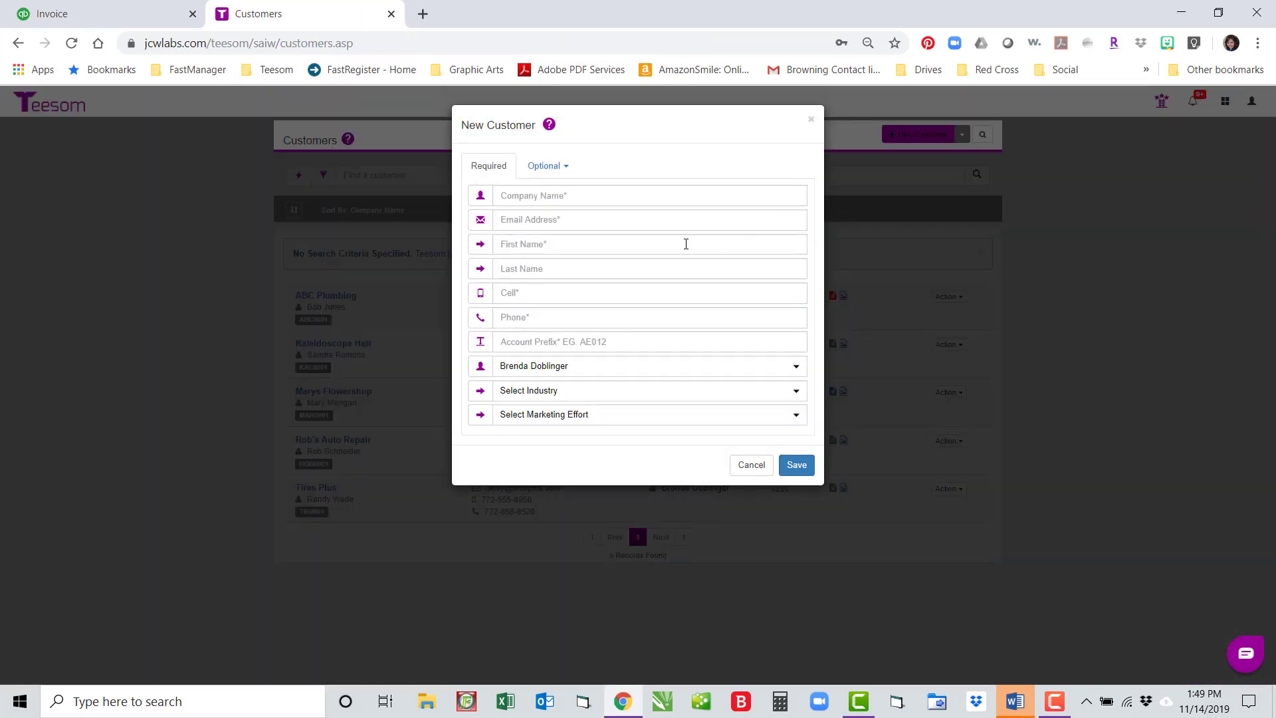
pyautogui.click(547, 196)
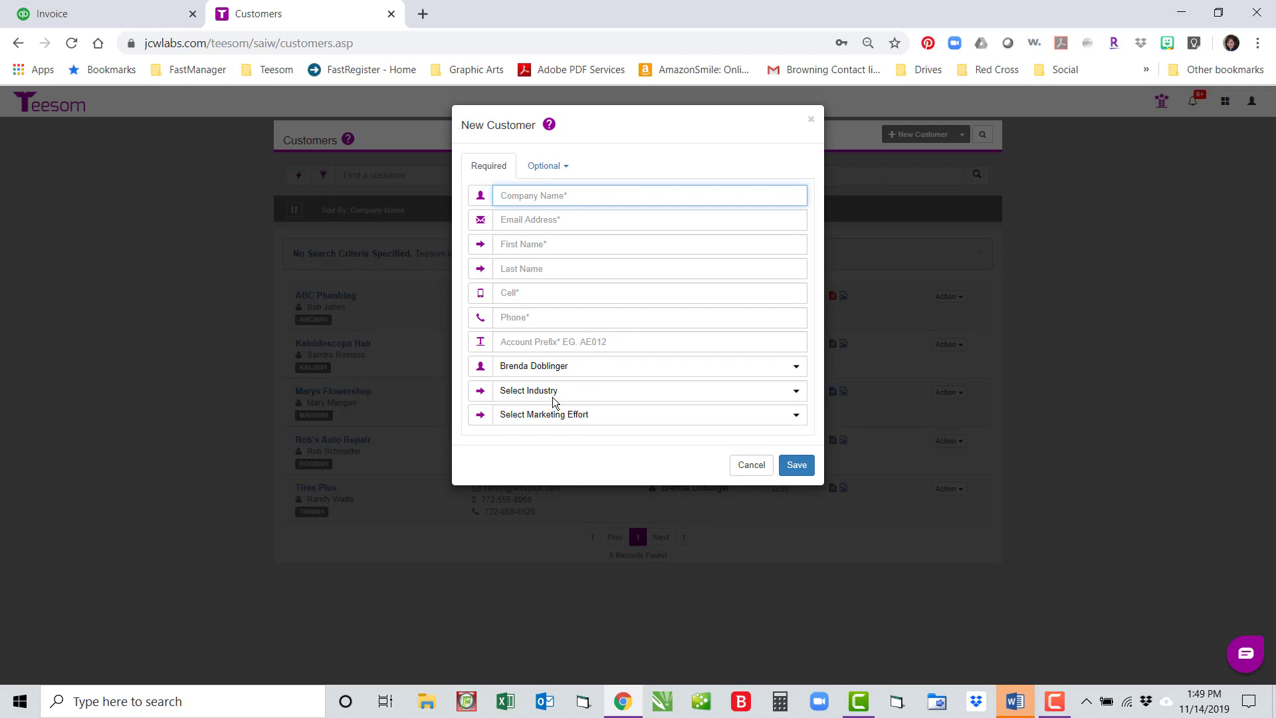
pyautogui.write('The Leonard Gallery')
# Step: Enter the contact's e-mail address and first and last name
pyautogui.press('Tab')
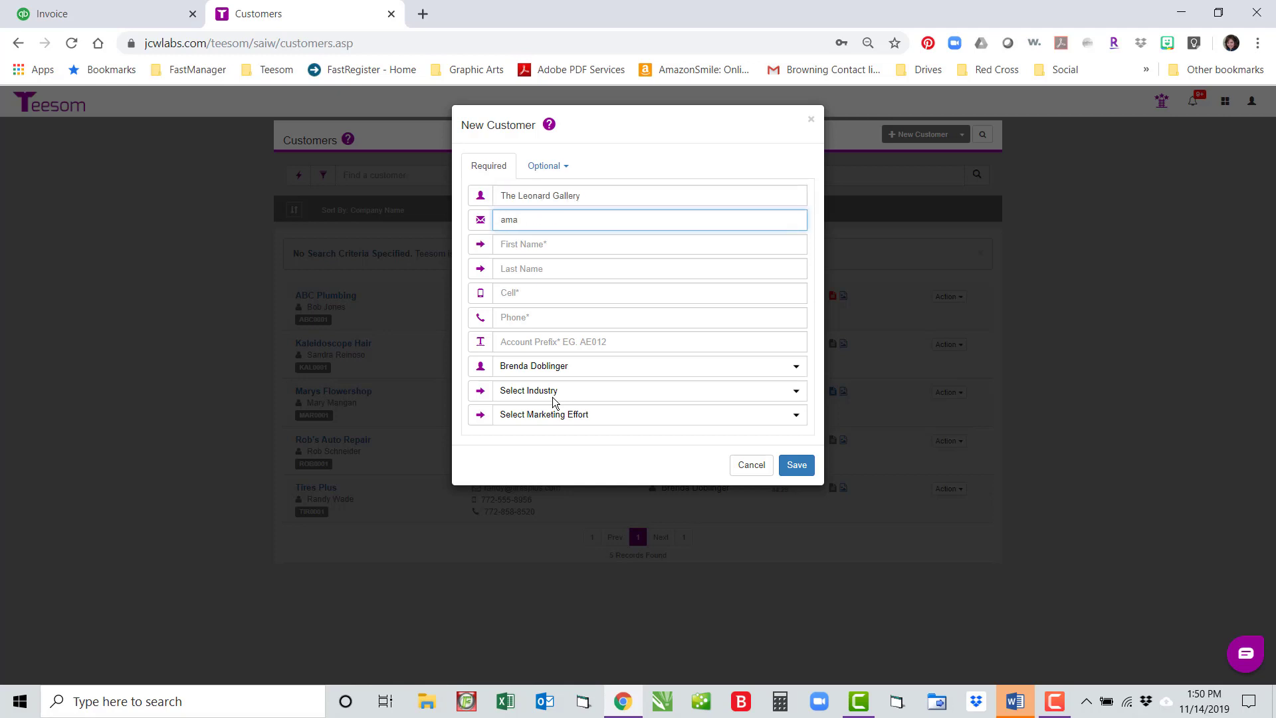
pyautogui.press('Tab')
pyautogui.press('Tab')
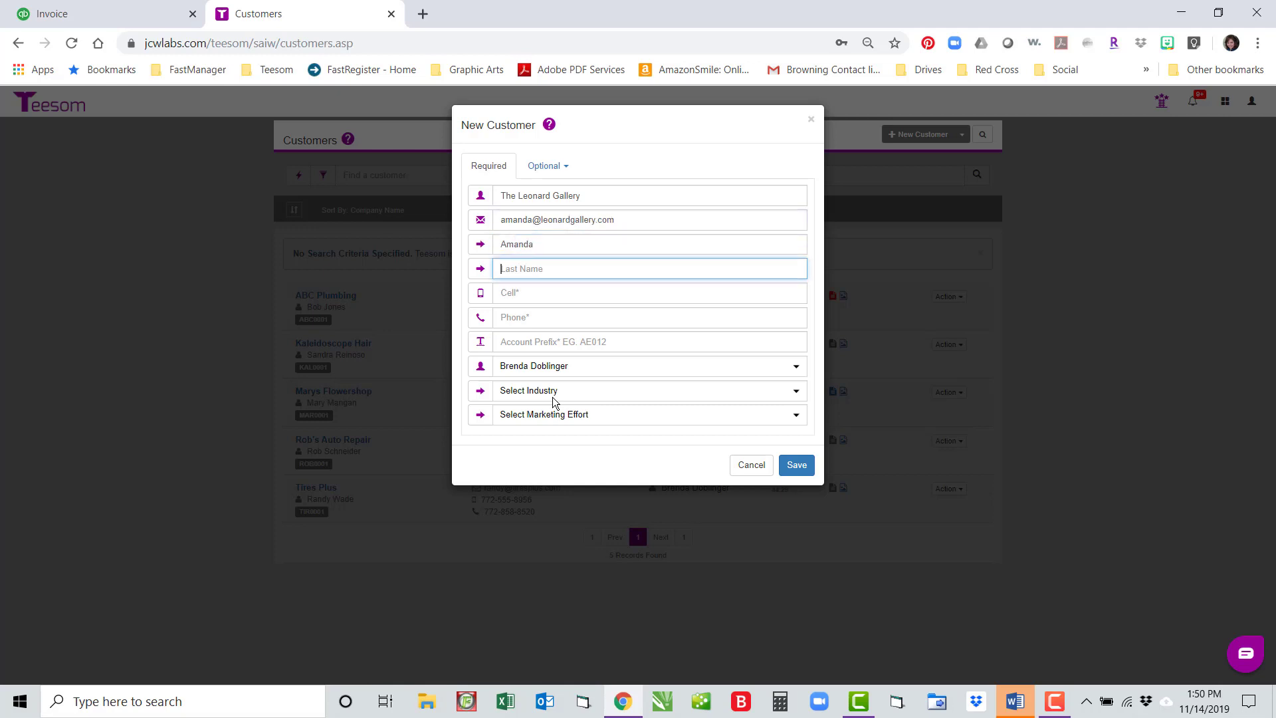
# Step: Fill in the contact's cell and phone numbers and account prefix THE
pyautogui.press('Tab')
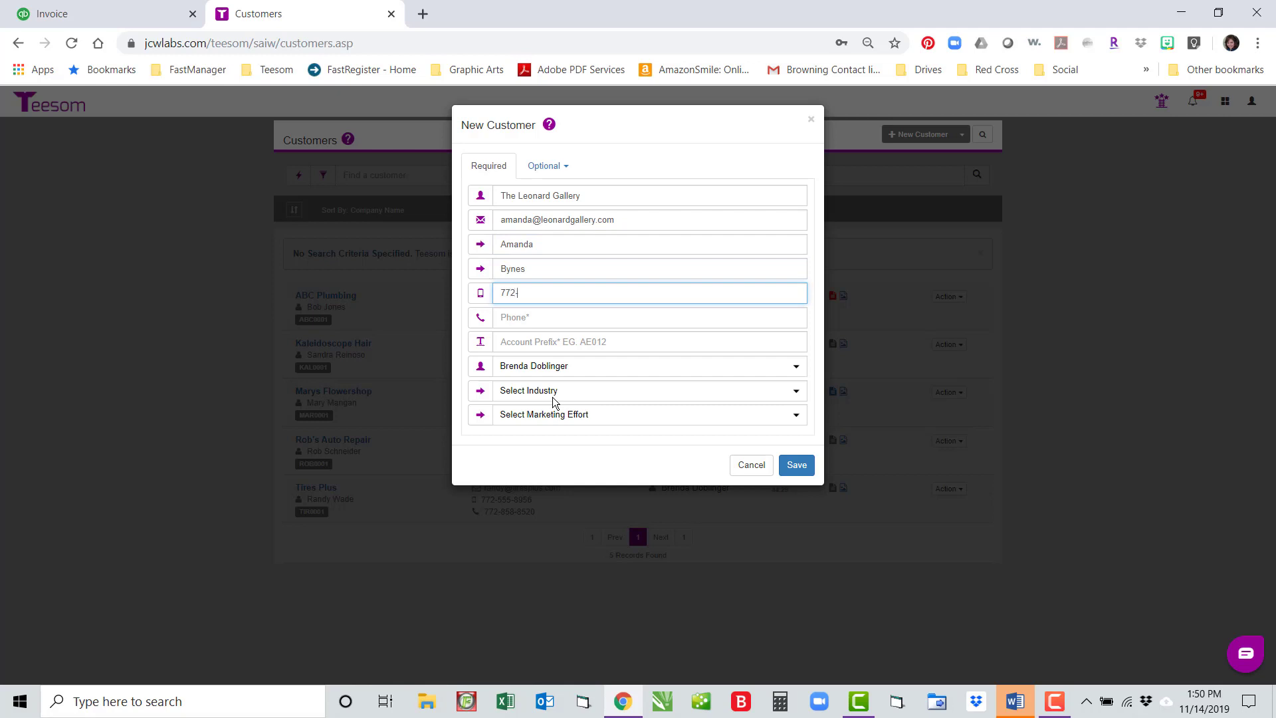
pyautogui.press('Tab')
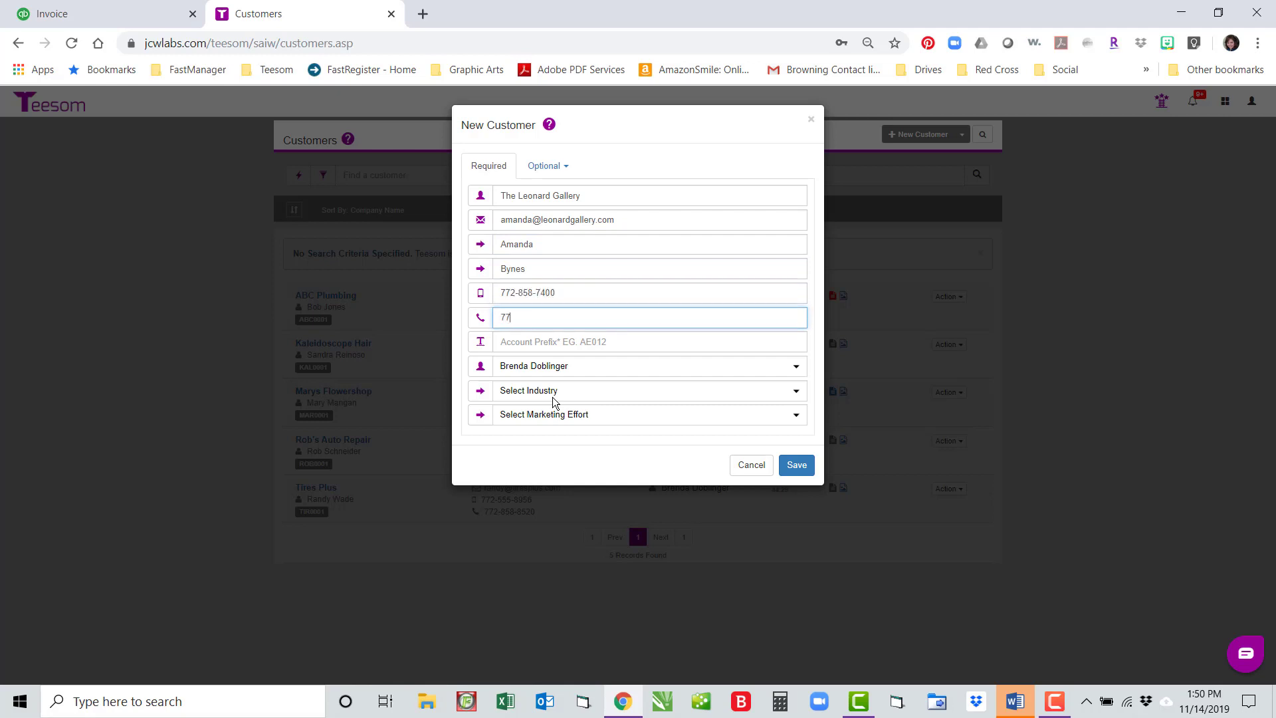
pyautogui.press('Tab')
pyautogui.write('THE')
# Step: Choose industry Professionals and marketing effort Google Search, then save the customer
pyautogui.press('Tab')
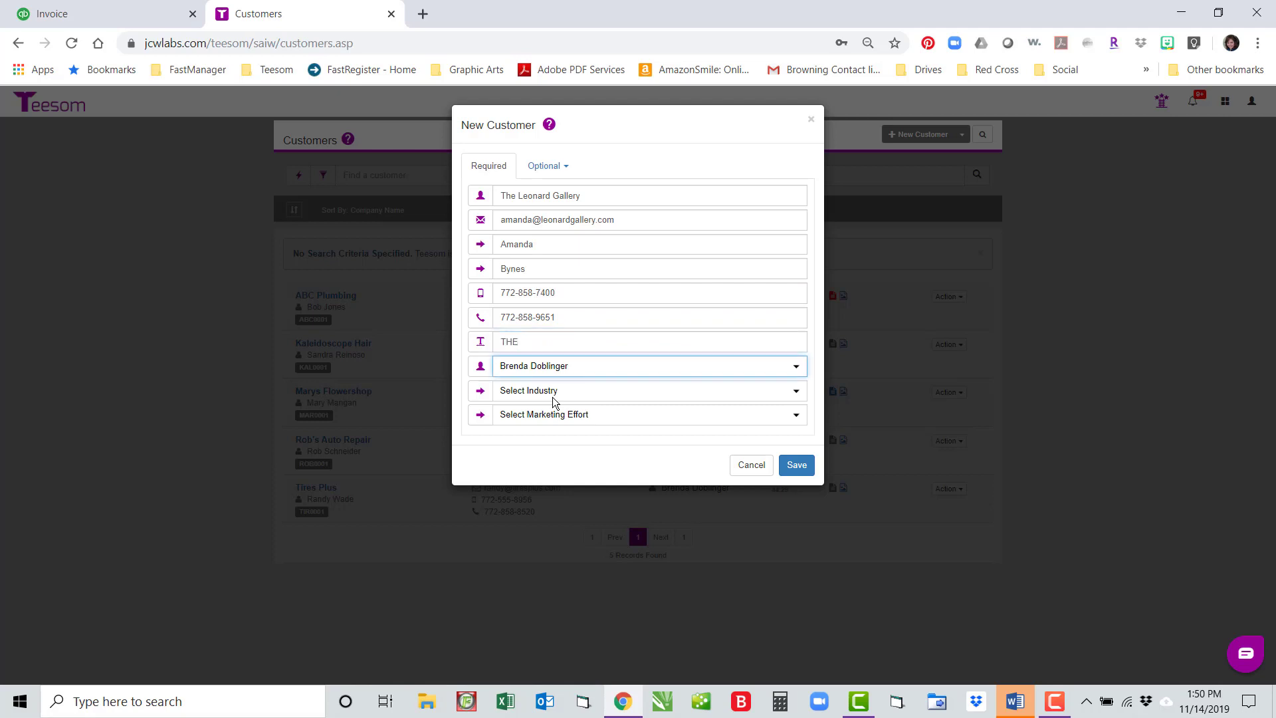
pyautogui.press('Tab')
pyautogui.click(552, 397)
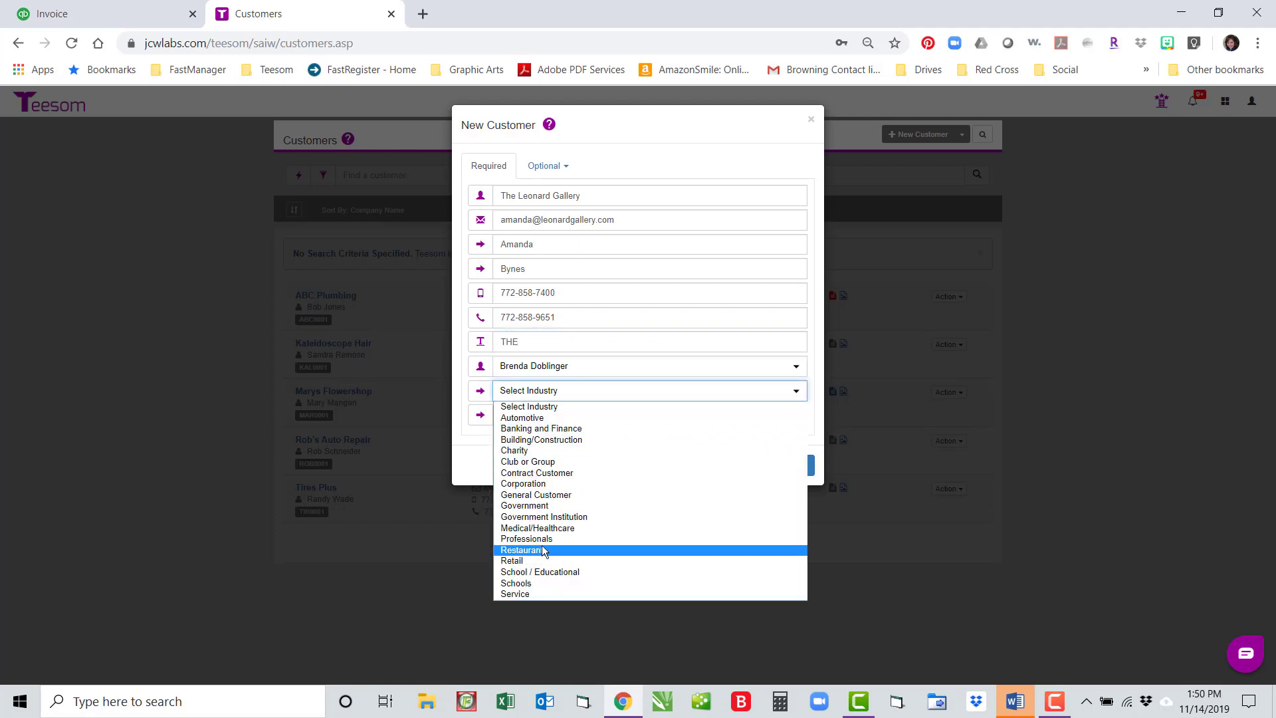
pyautogui.click(540, 538)
pyautogui.click(560, 414)
pyautogui.click(543, 485)
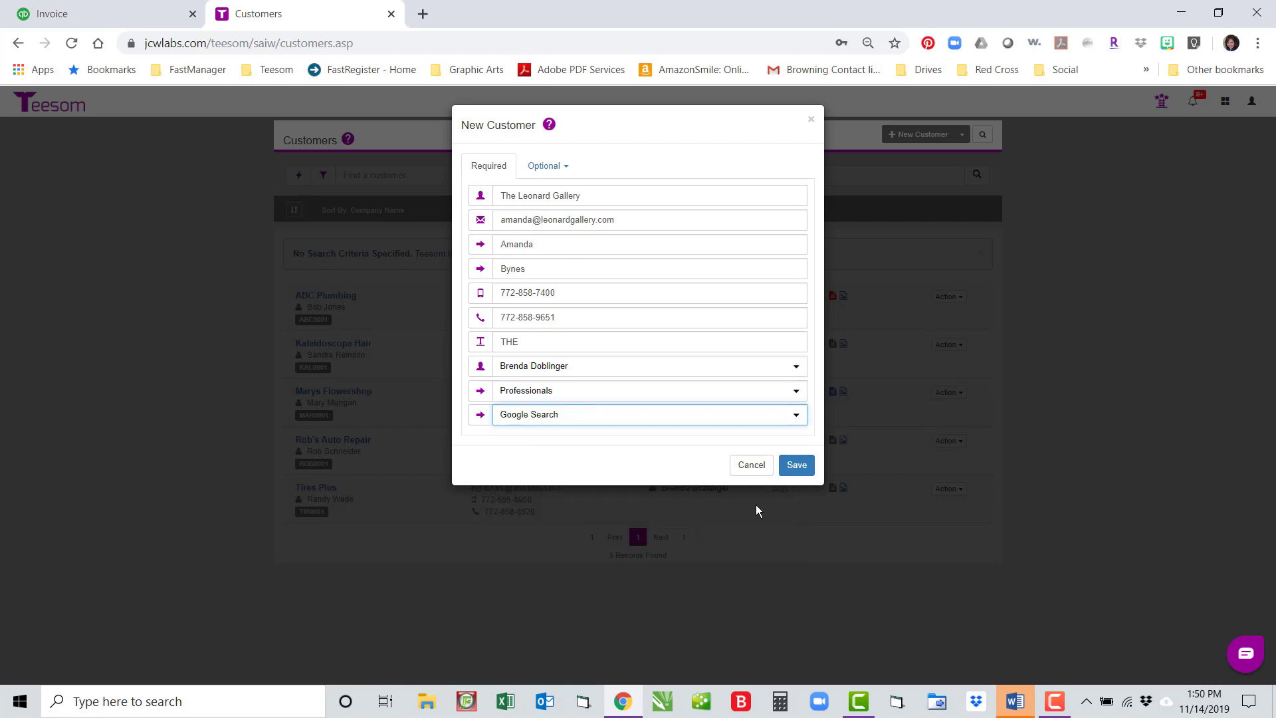
pyautogui.click(796, 466)
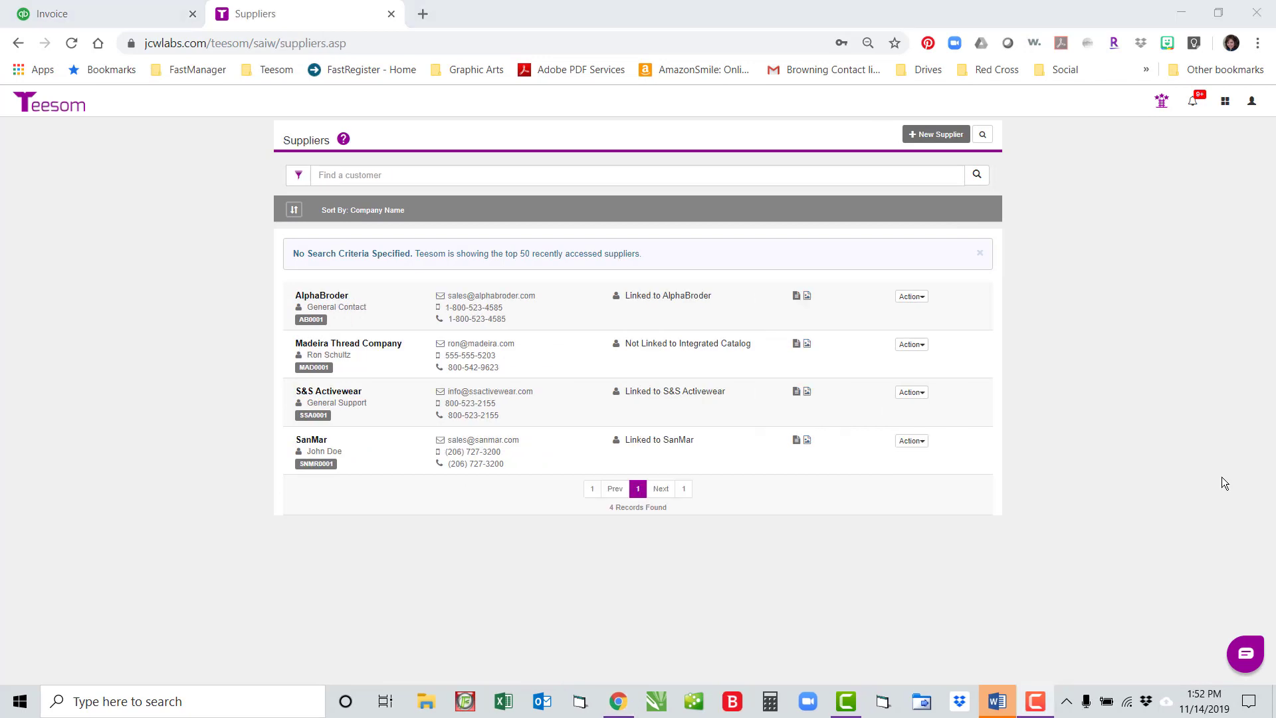
# Step: Open the QuickBooks Online integrator's Sync tab and expand the Customers link list
pyautogui.click(1225, 101)
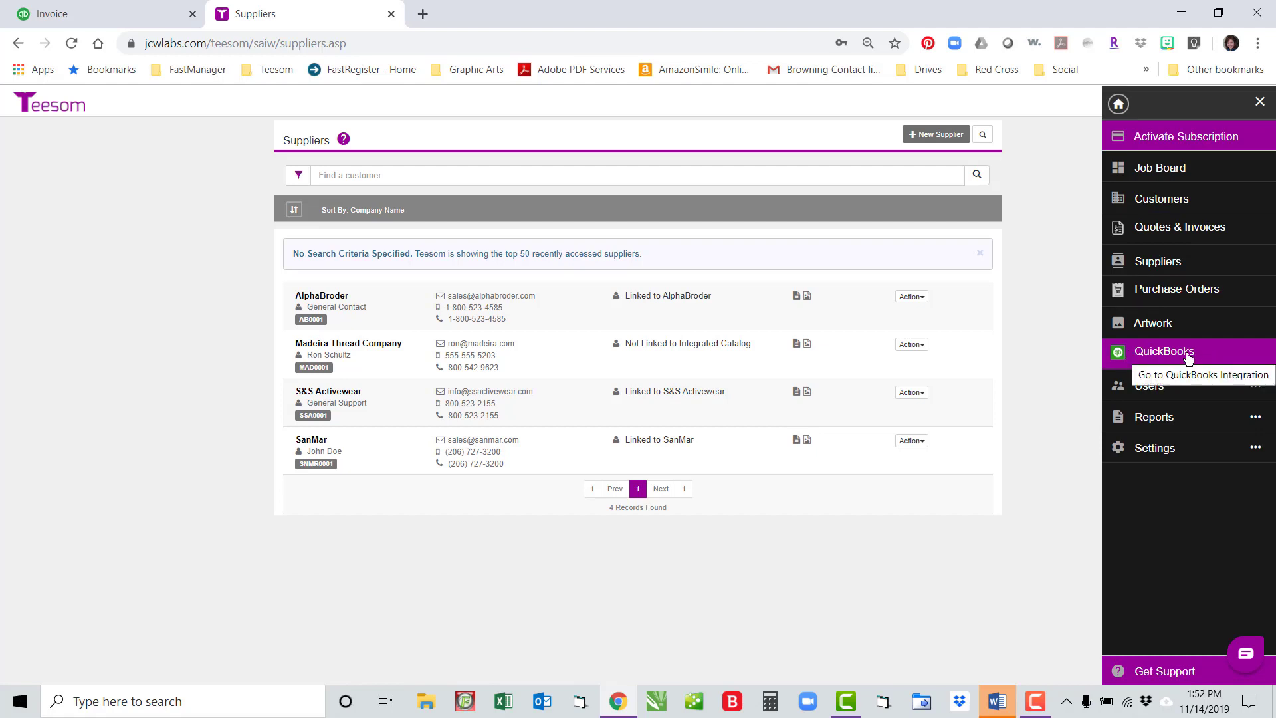
pyautogui.click(1130, 356)
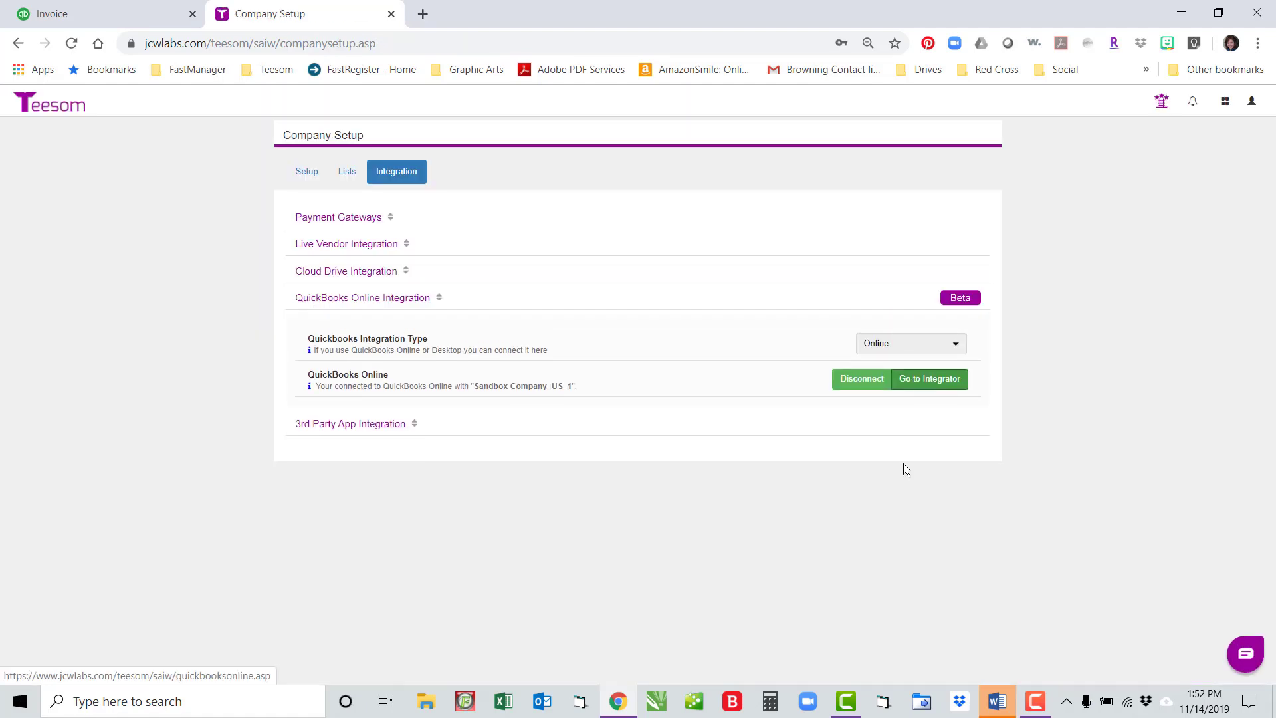
pyautogui.click(916, 391)
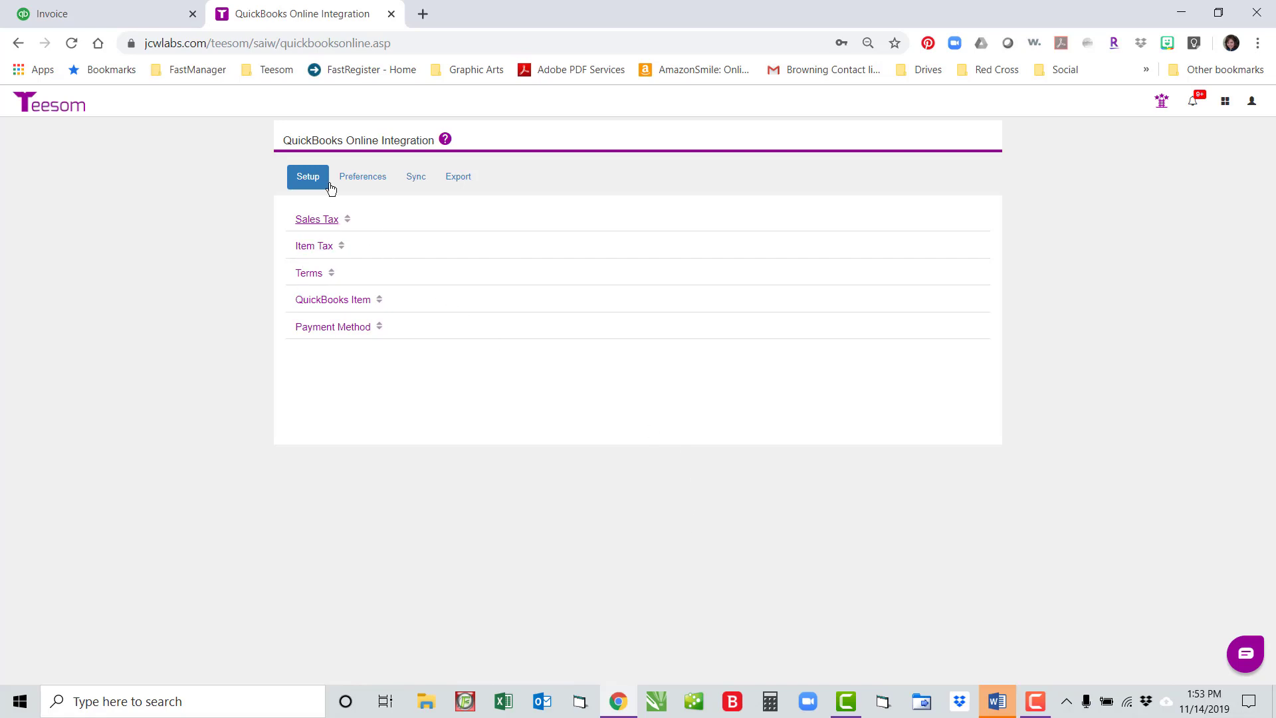
pyautogui.click(417, 177)
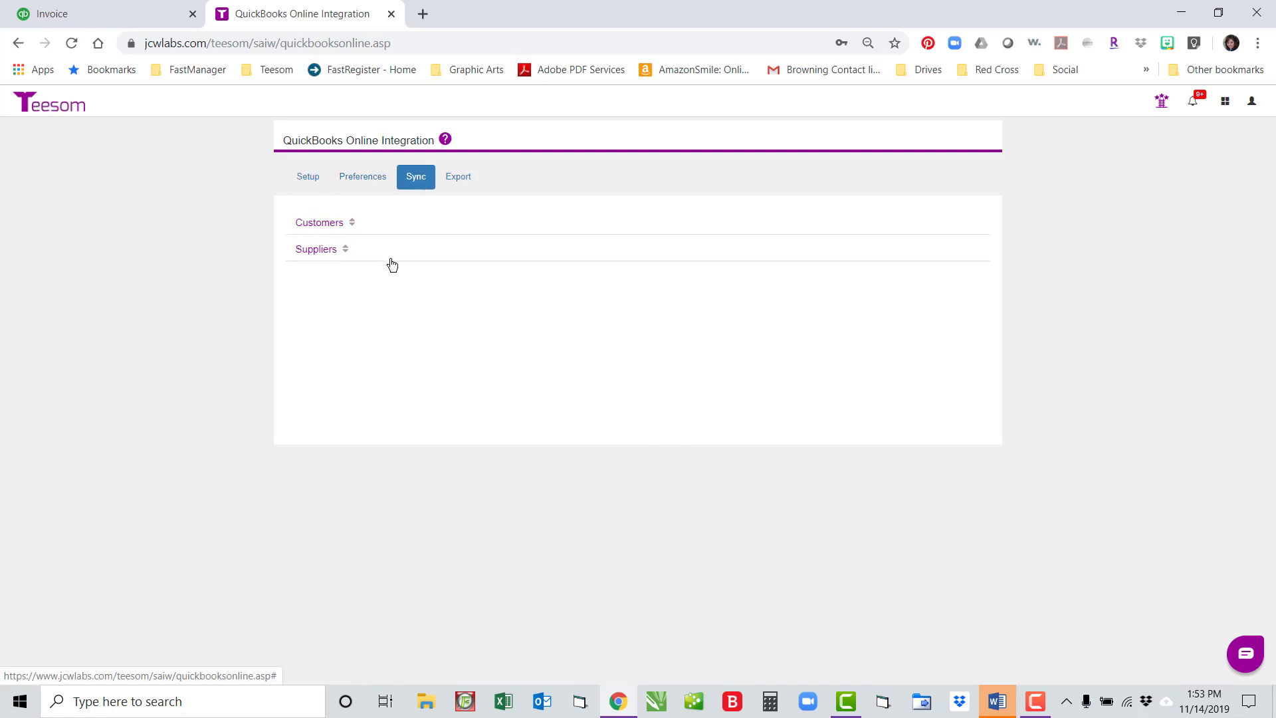
pyautogui.click(318, 223)
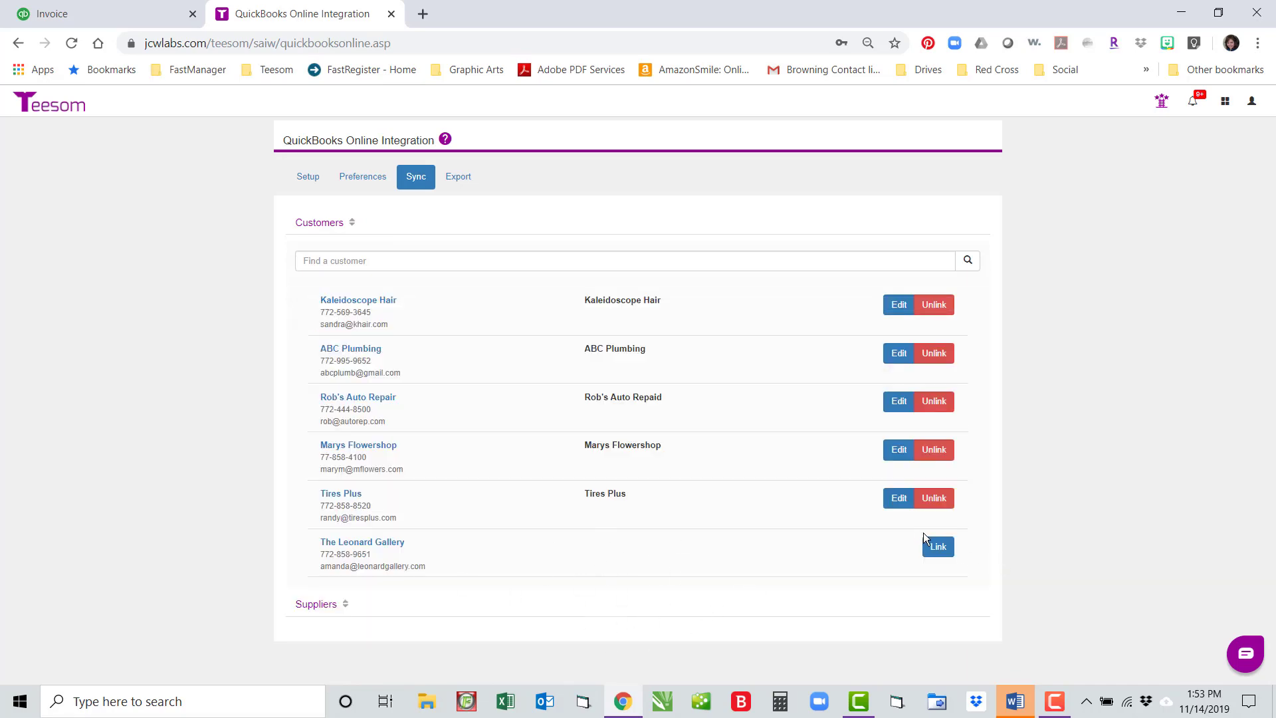
# Step: Send The Leonard Gallery to QuickBooks as a new customer and confirm it shows linked
pyautogui.click(940, 548)
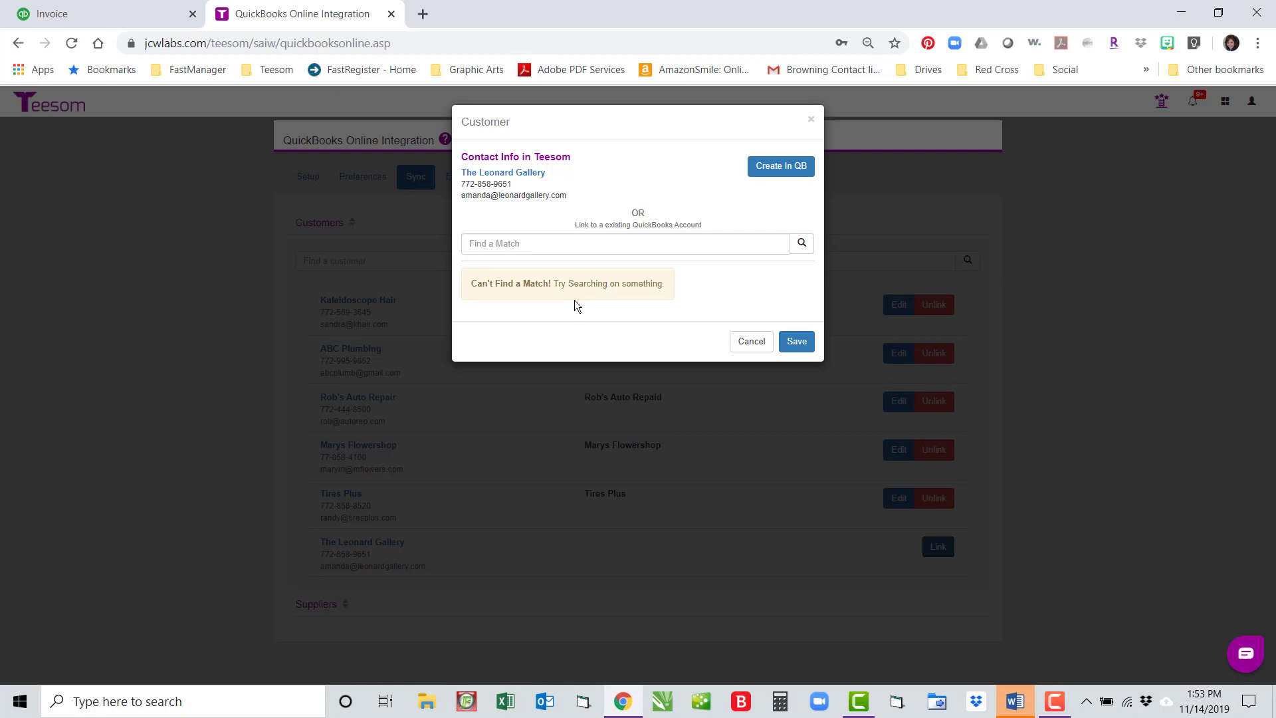
pyautogui.click(800, 168)
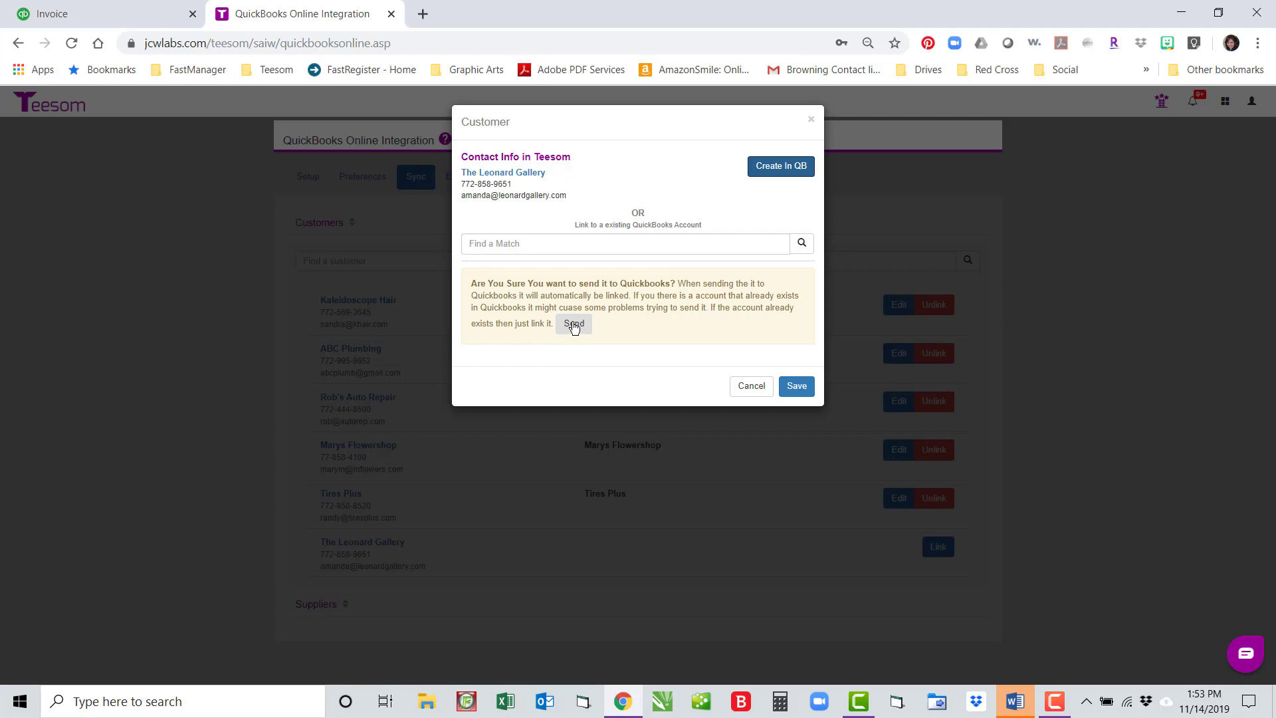
pyautogui.click(573, 324)
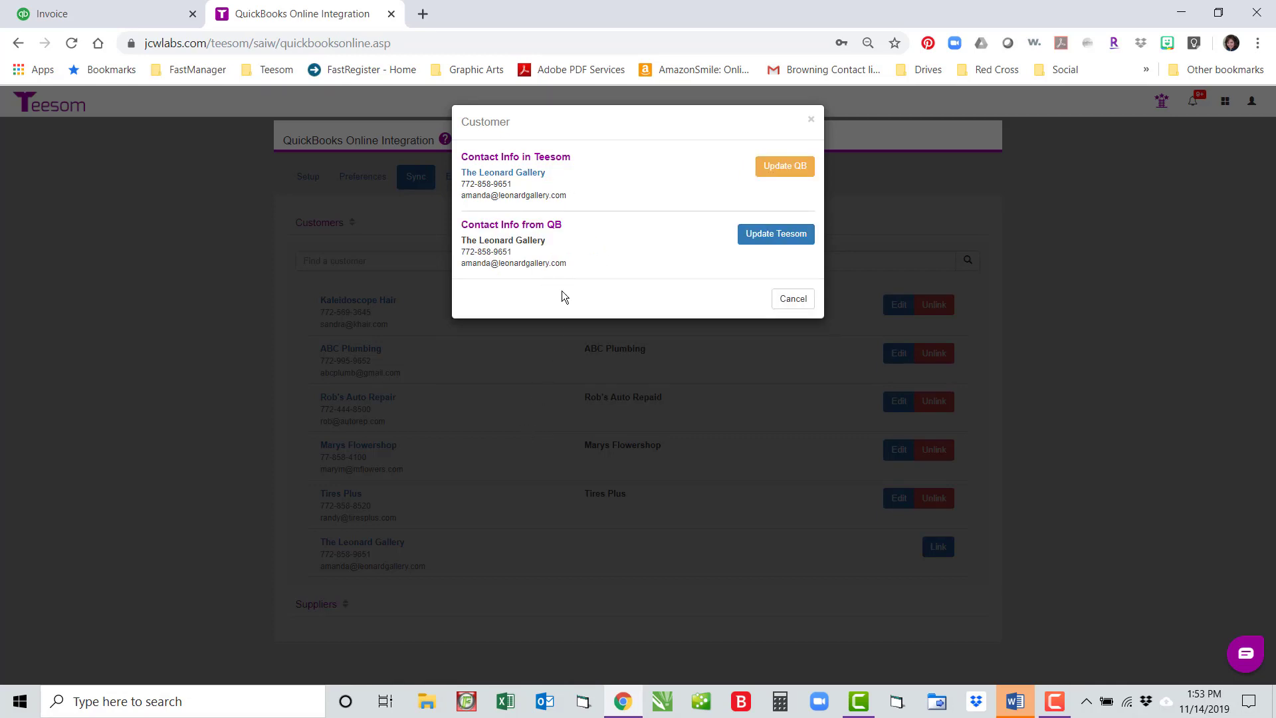
pyautogui.click(791, 311)
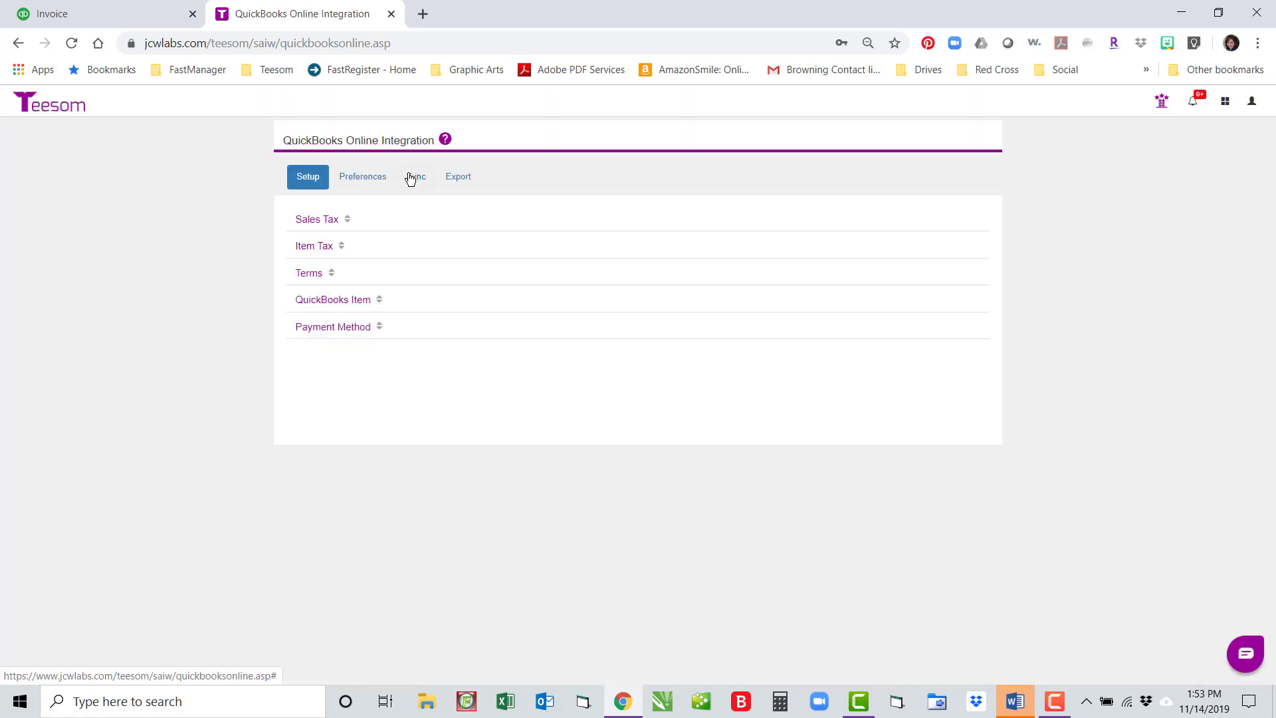
pyautogui.click(412, 177)
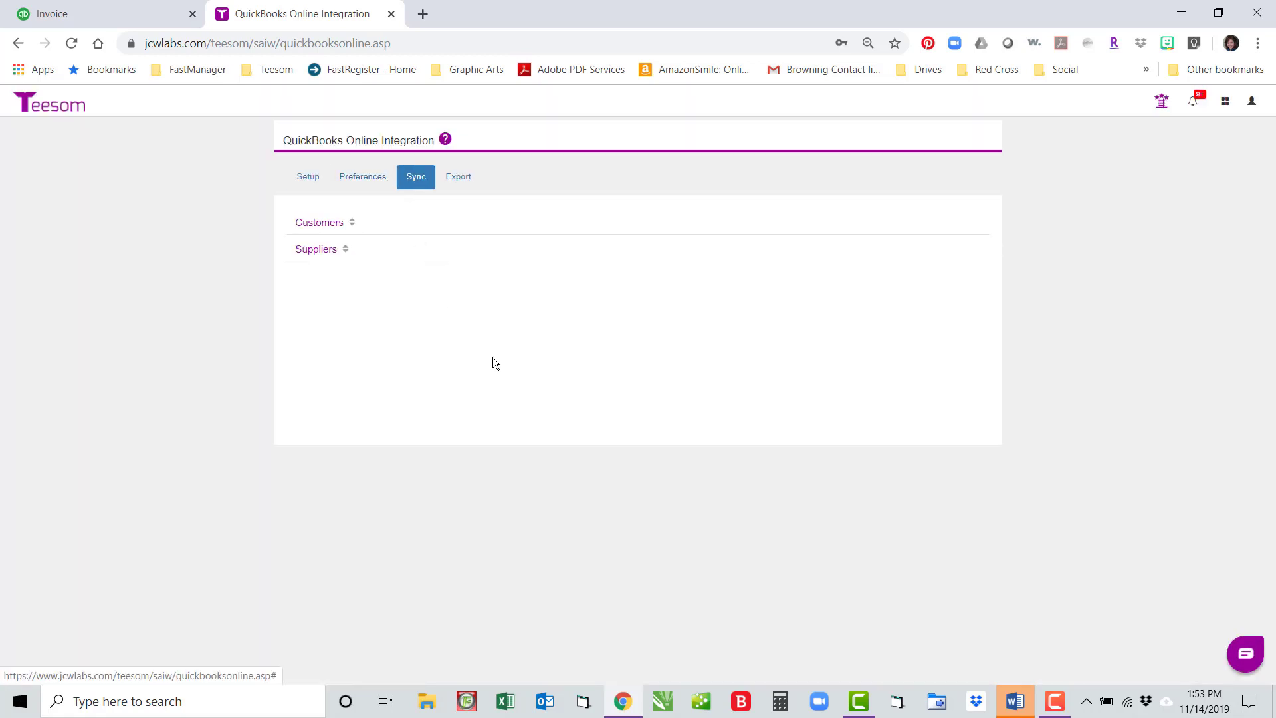
pyautogui.click(325, 224)
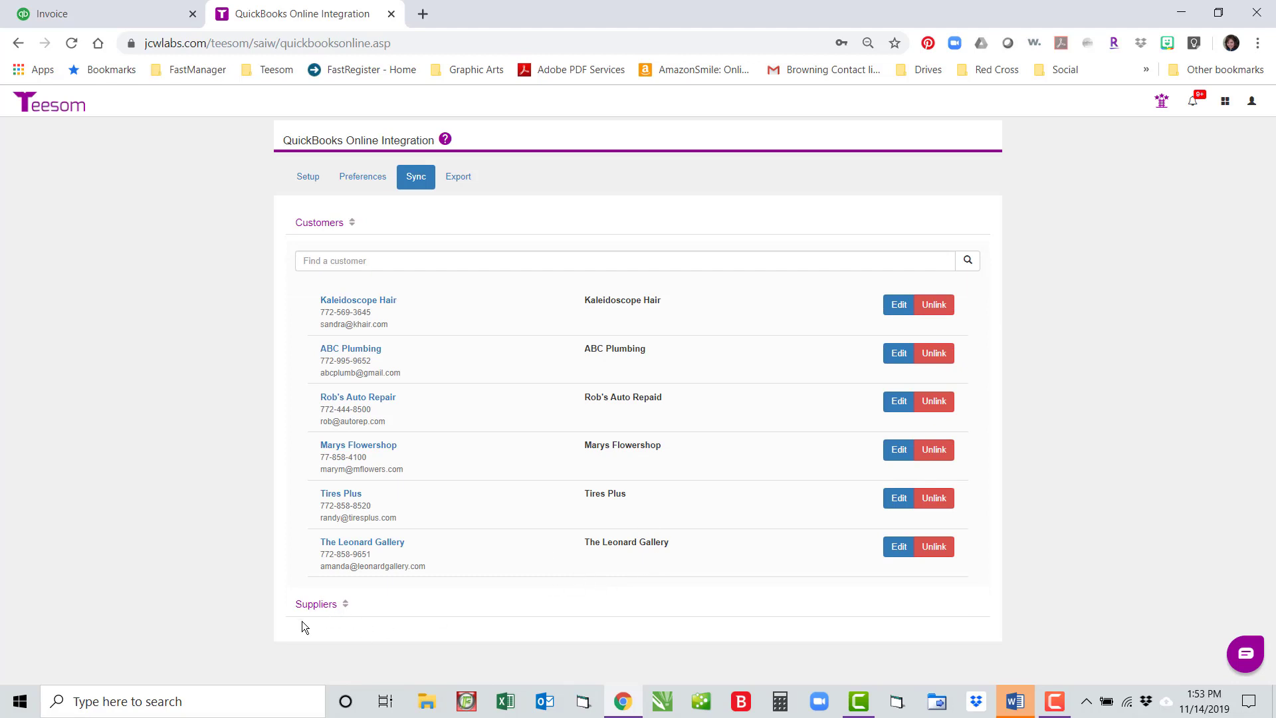
# Step: Open Madeira Thread Company's link window, search QuickBooks suppliers for 'The', then clear the search
pyautogui.click(311, 604)
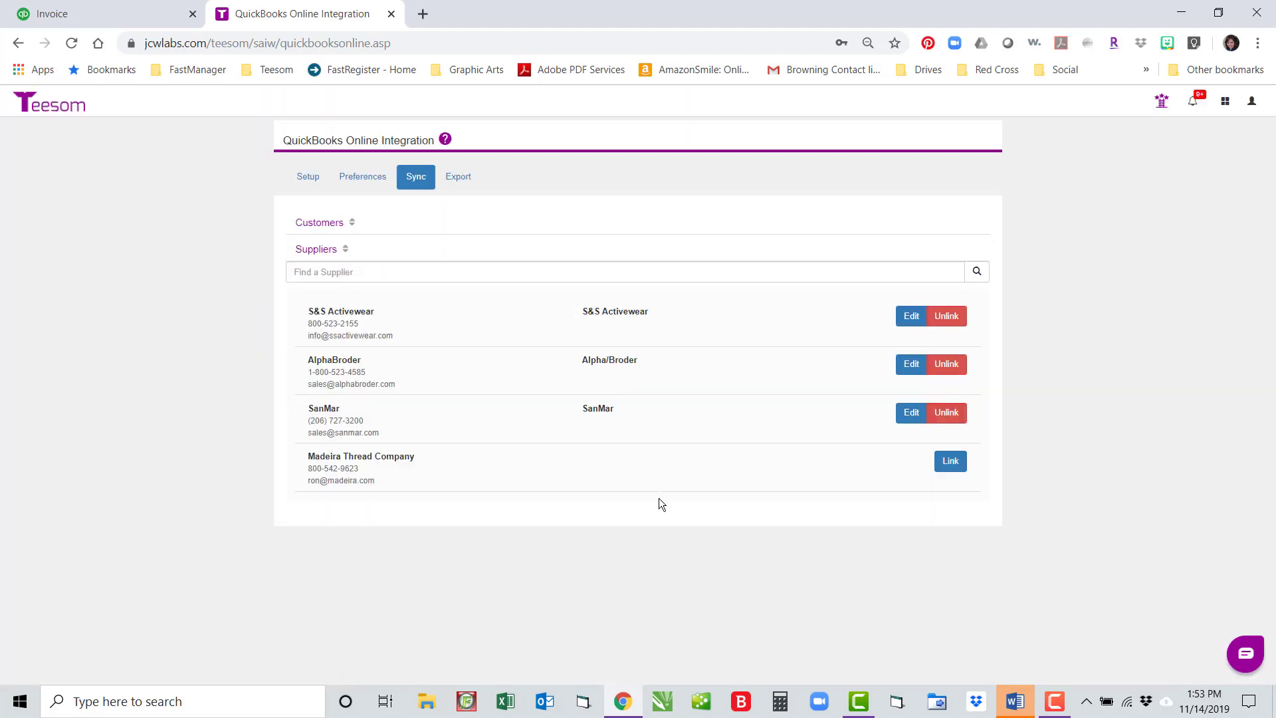
pyautogui.click(950, 461)
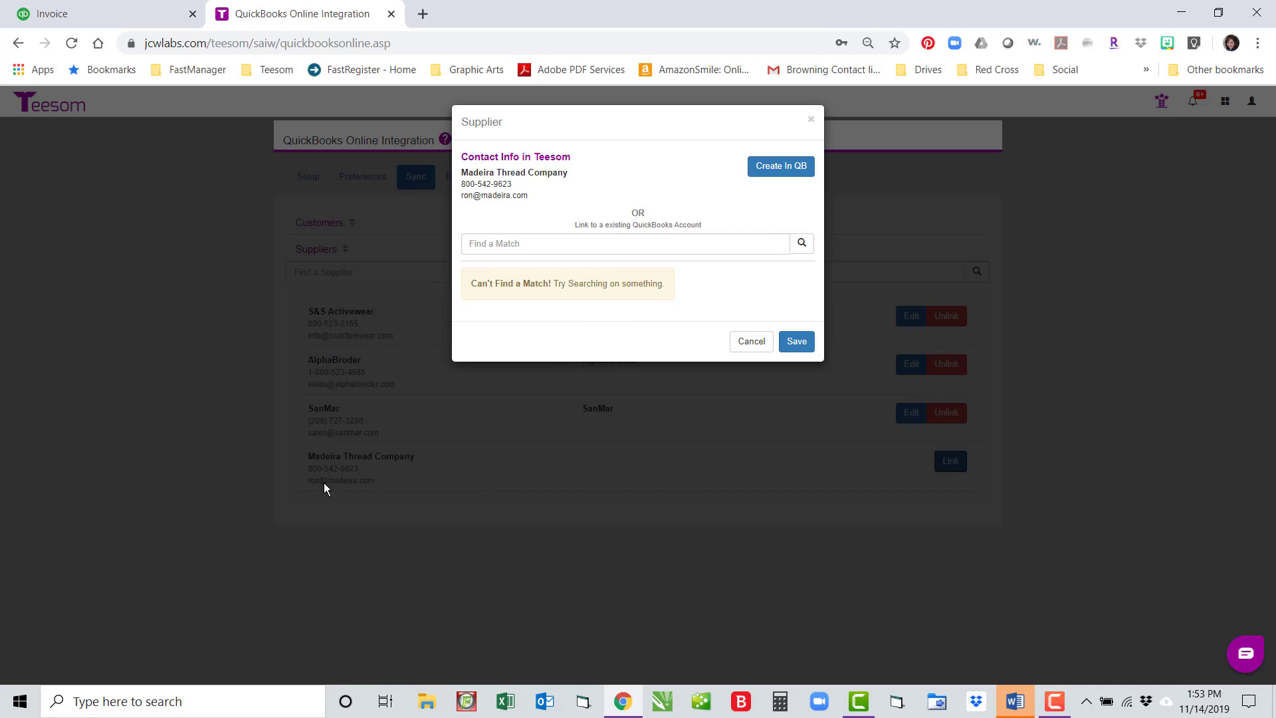
pyautogui.click(556, 249)
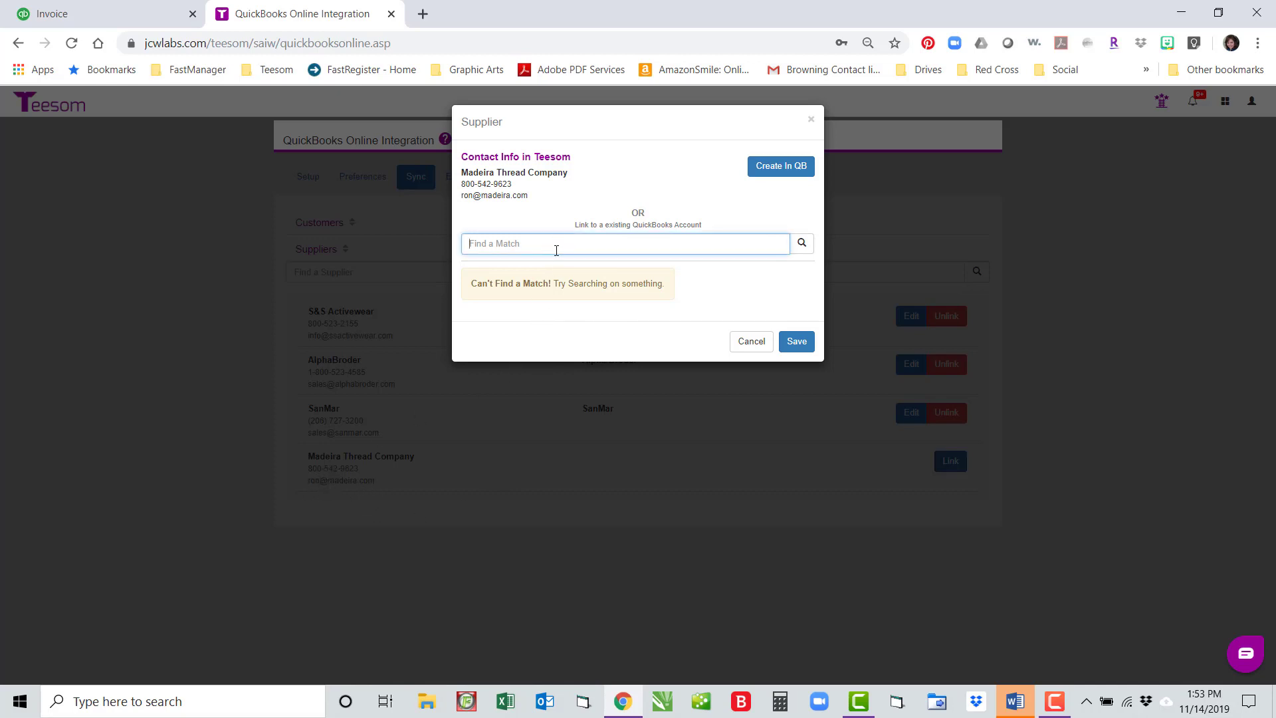
pyautogui.write('The')
pyautogui.click(802, 246)
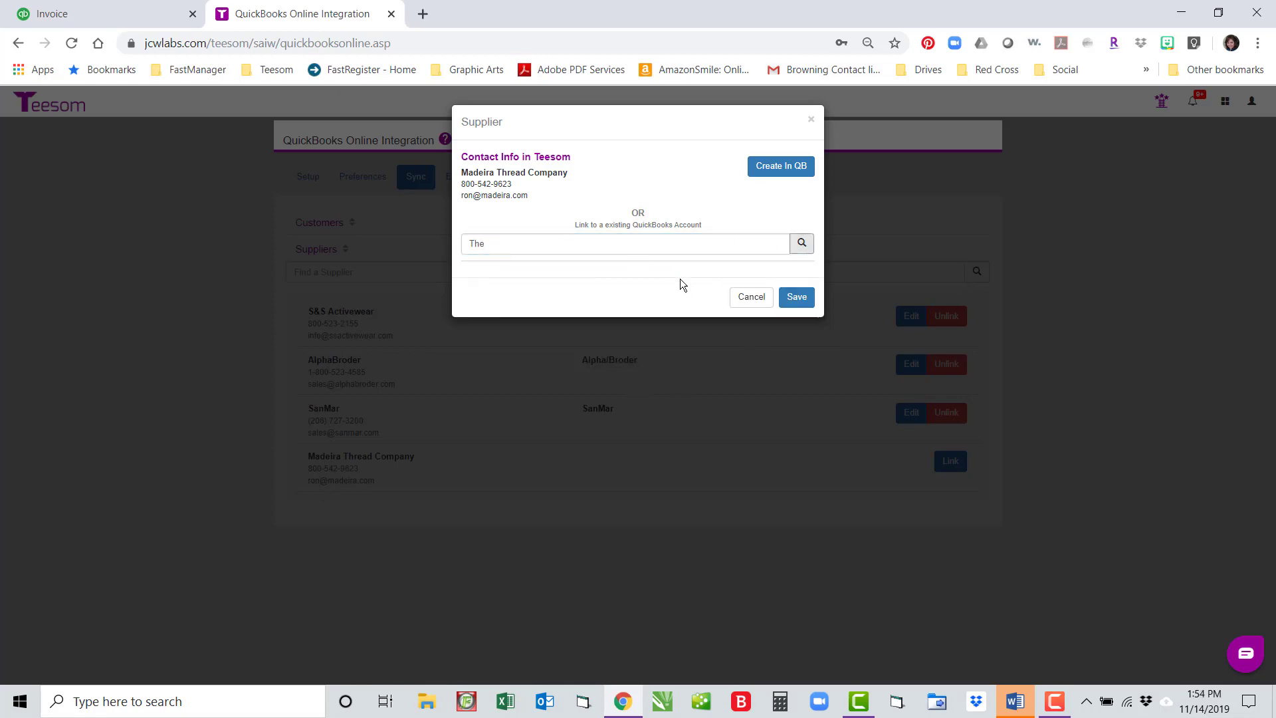
pyautogui.doubleClick(496, 246)
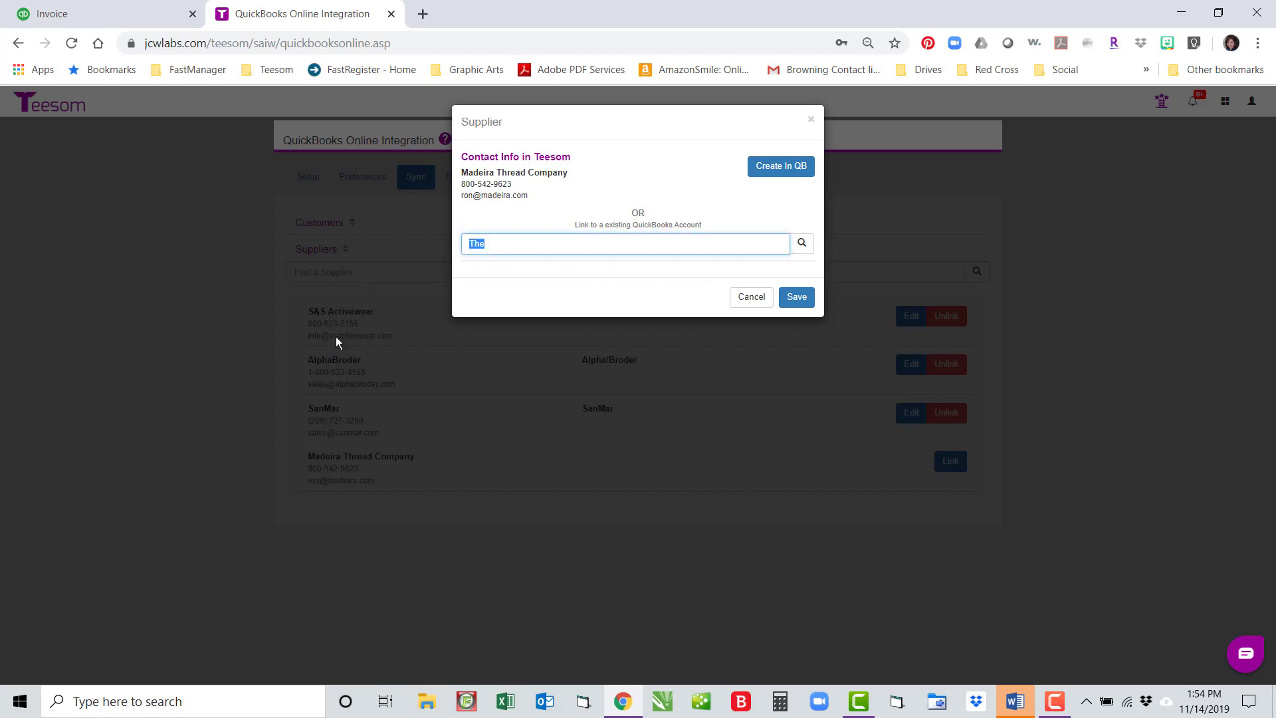
pyautogui.press('BackSpace')
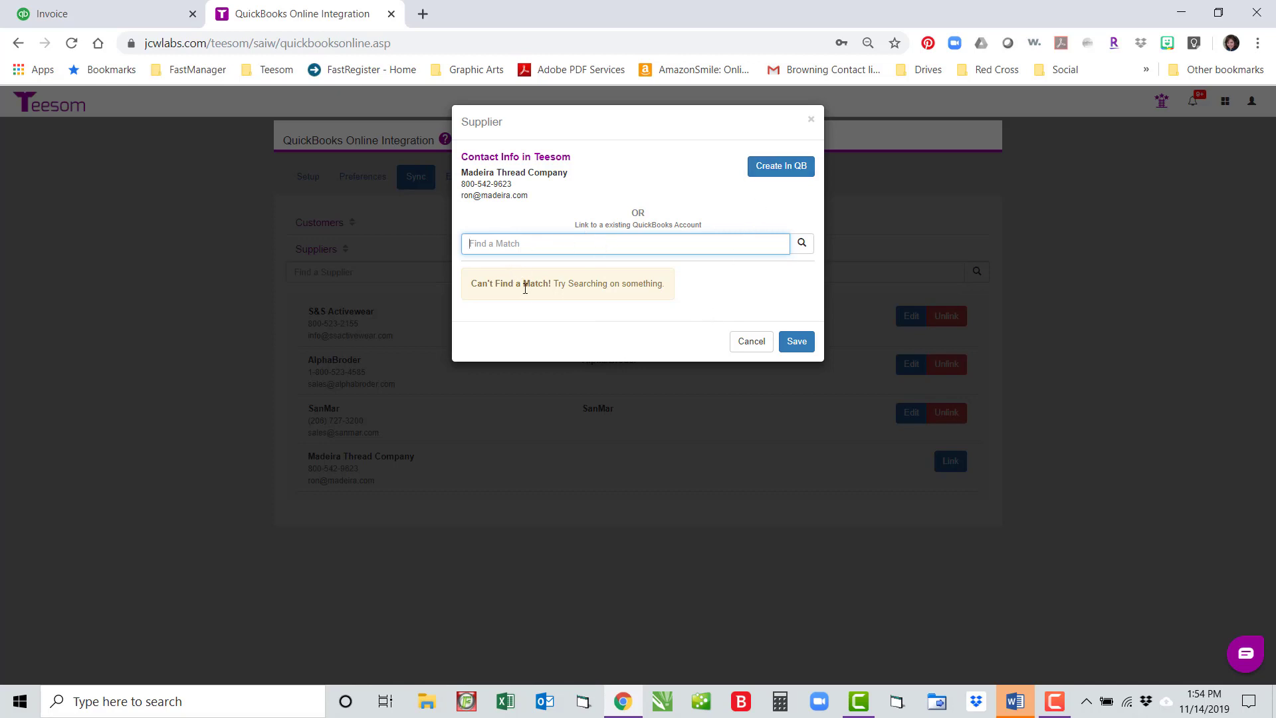
# Step: Create Madeira Thread Company as a new QuickBooks supplier, send it, and save the link
pyautogui.click(774, 168)
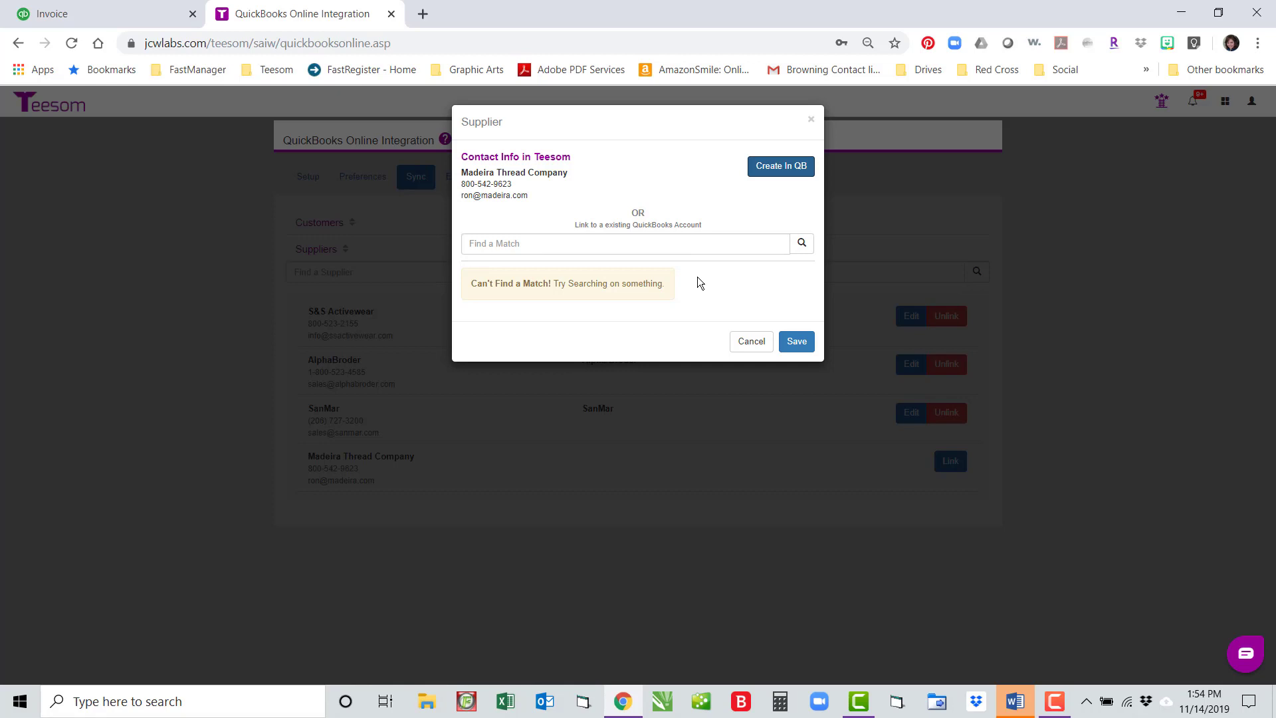
pyautogui.click(775, 170)
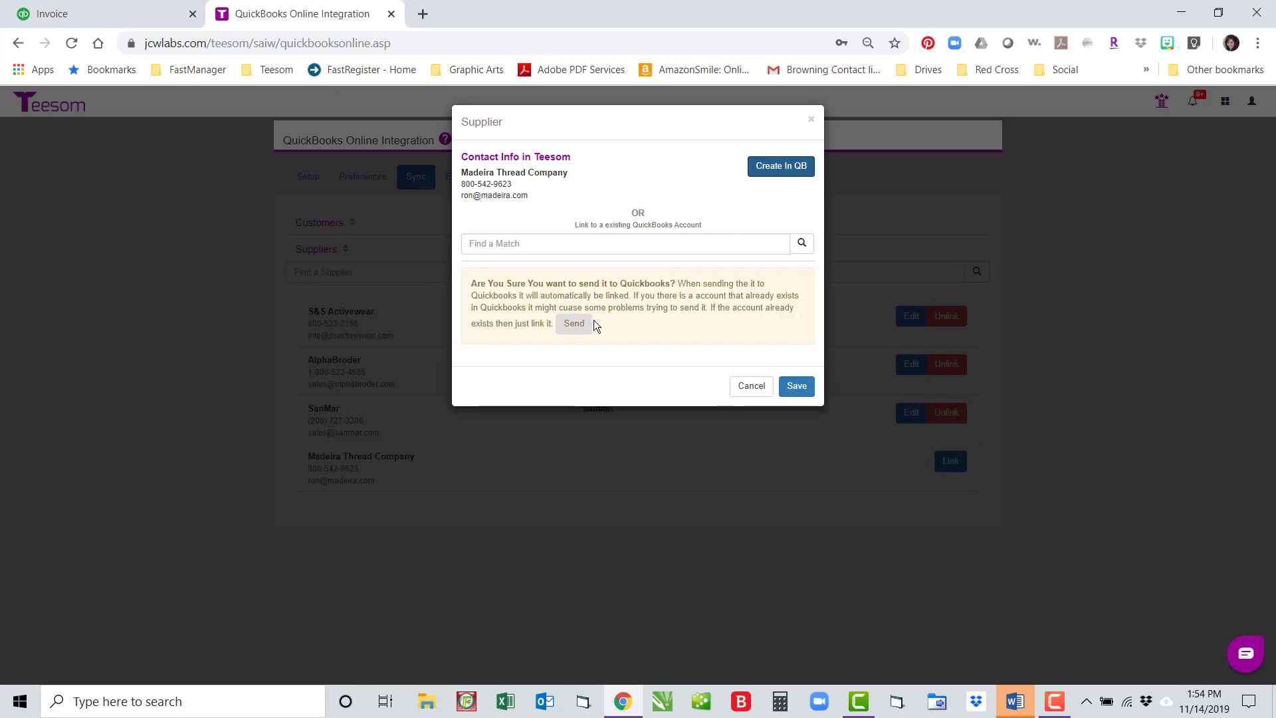
pyautogui.click(574, 324)
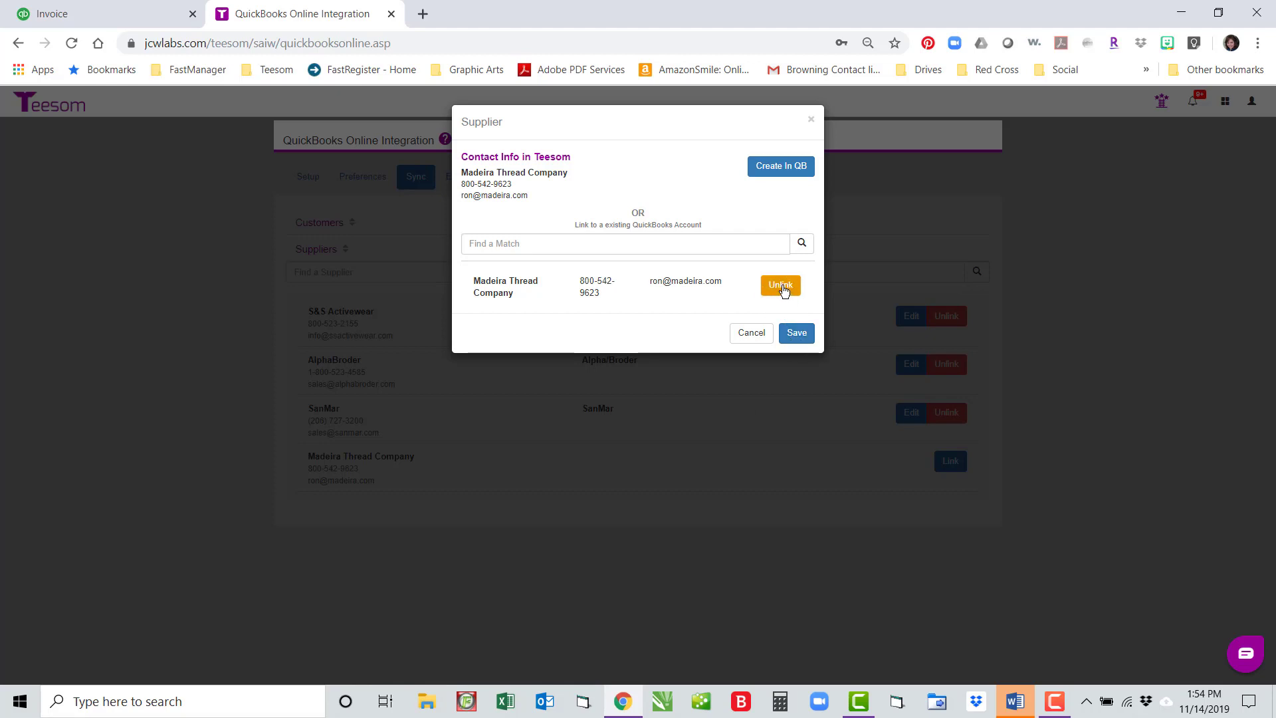
pyautogui.click(801, 334)
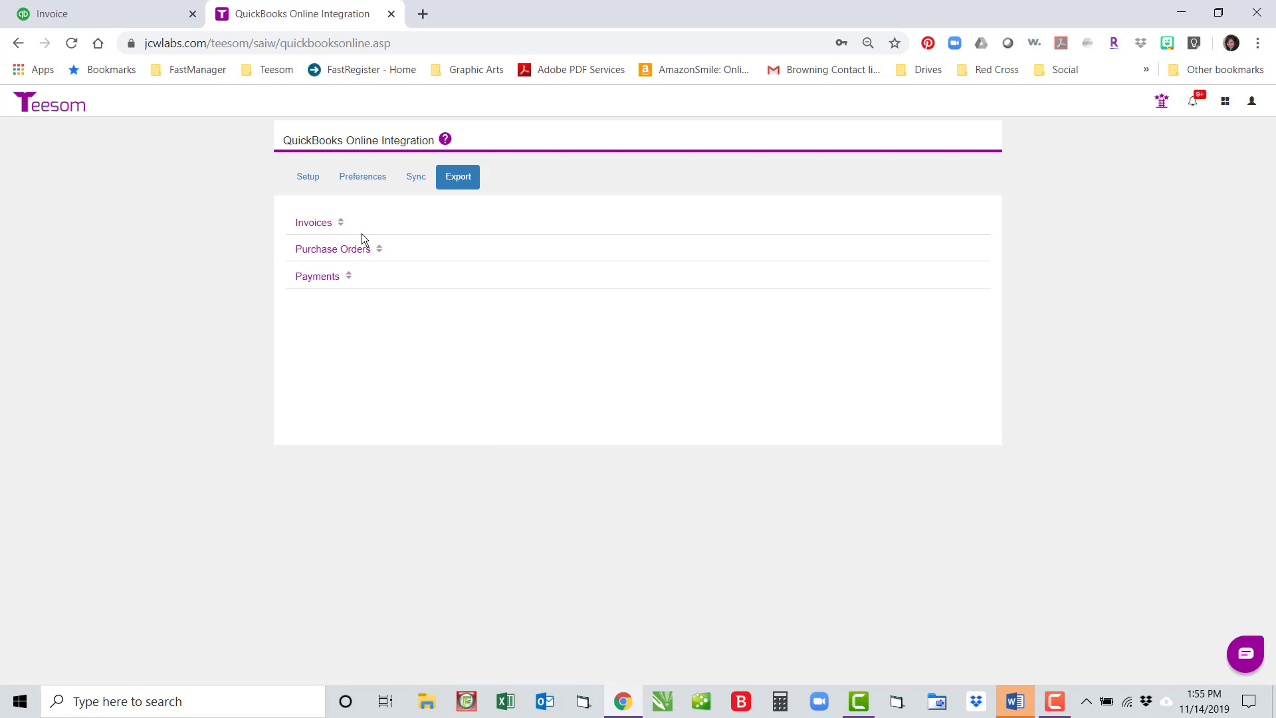
# Step: Send Kaleidoscope Hair's $500.00 payment 21584 to QuickBooks, then return to invoice TS-10002
pyautogui.click(318, 277)
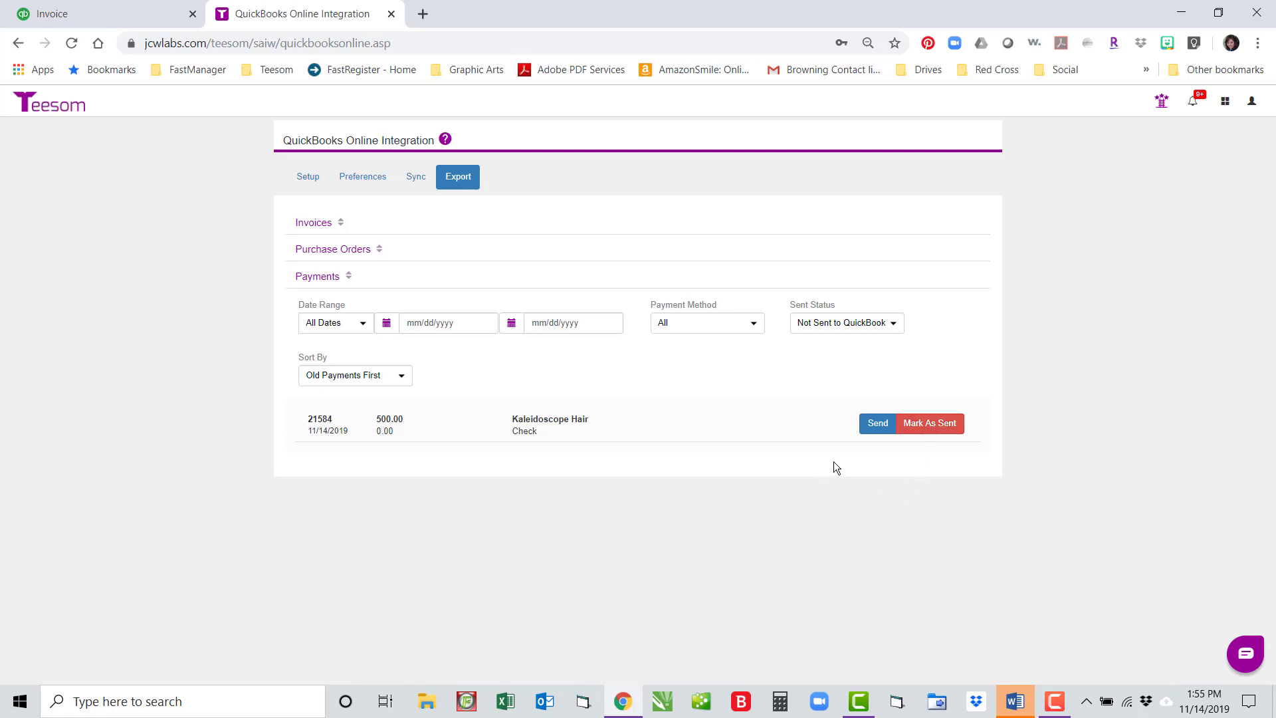
pyautogui.click(868, 428)
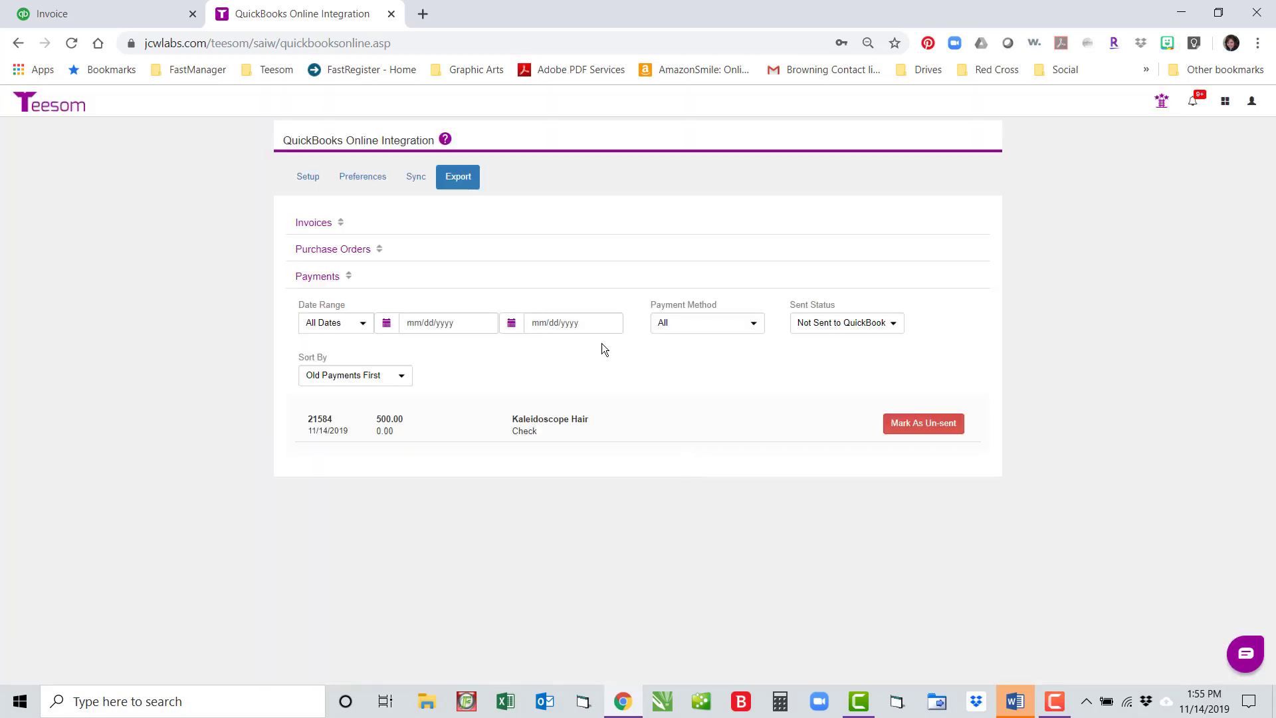
pyautogui.click(90, 12)
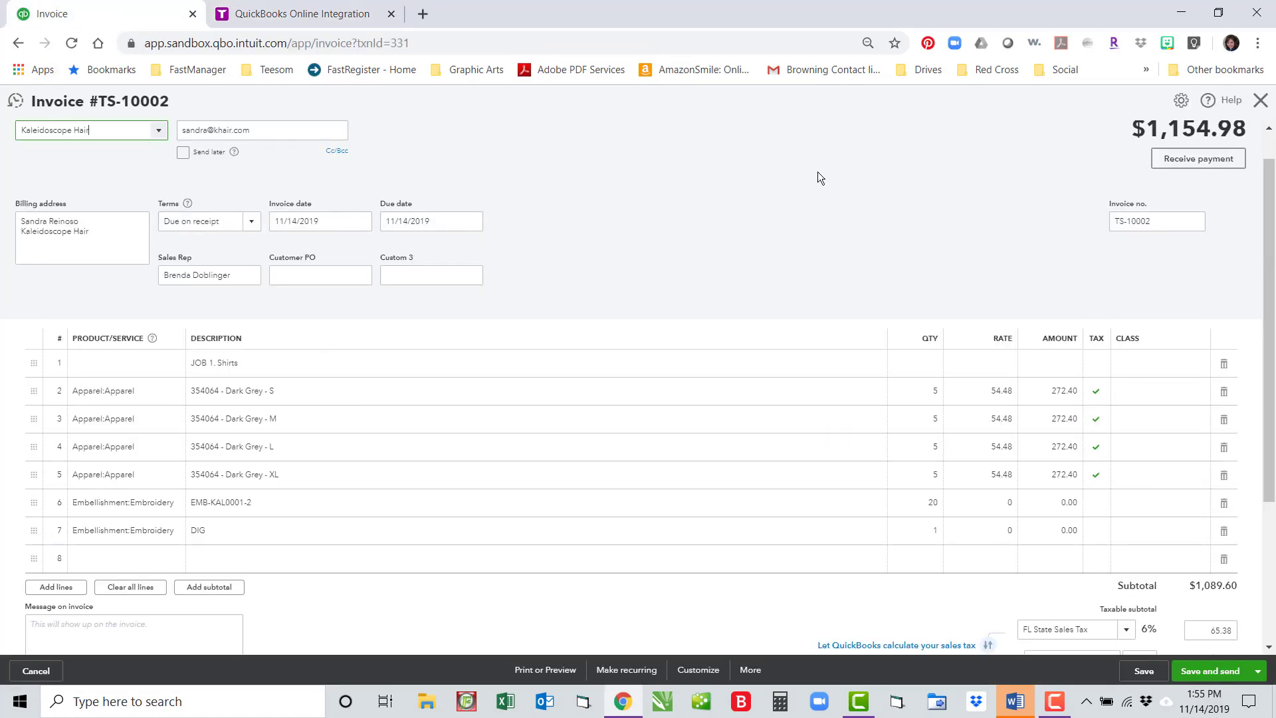
# Step: Verify invoice TS-10002 shows the $500 payment and $654.98 open, then return to Teesom
pyautogui.click(1261, 101)
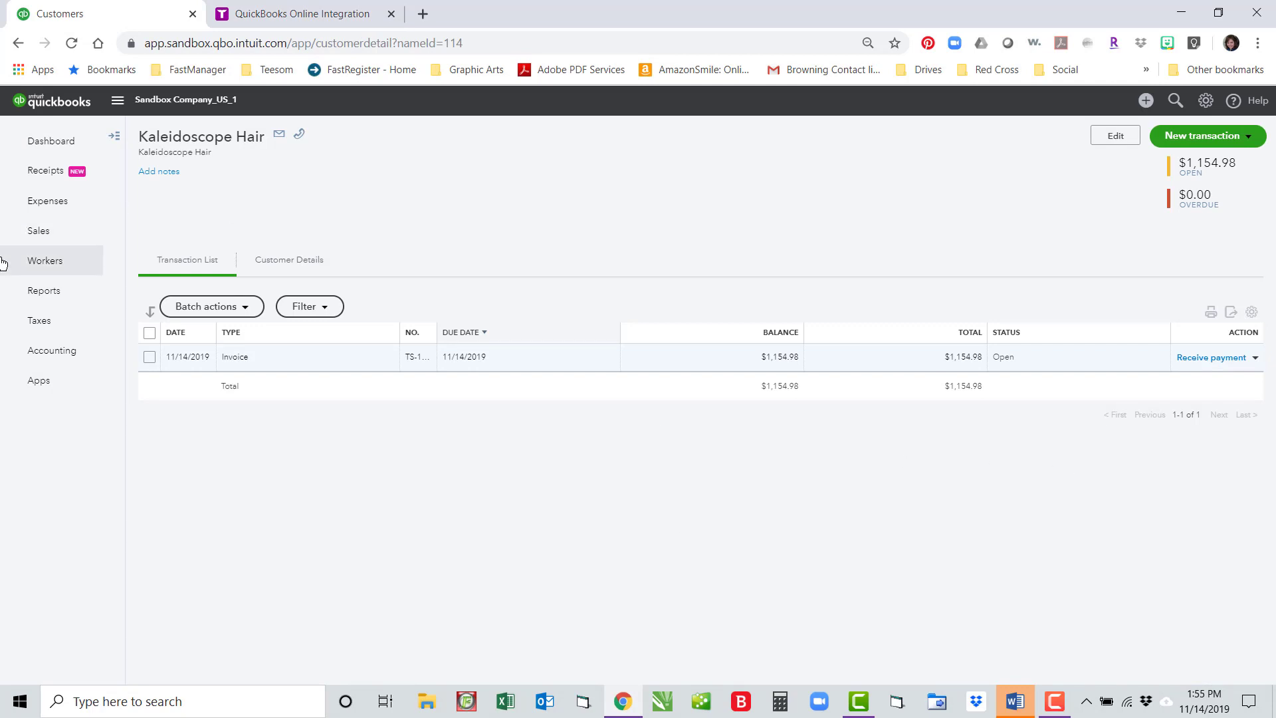
pyautogui.click(50, 292)
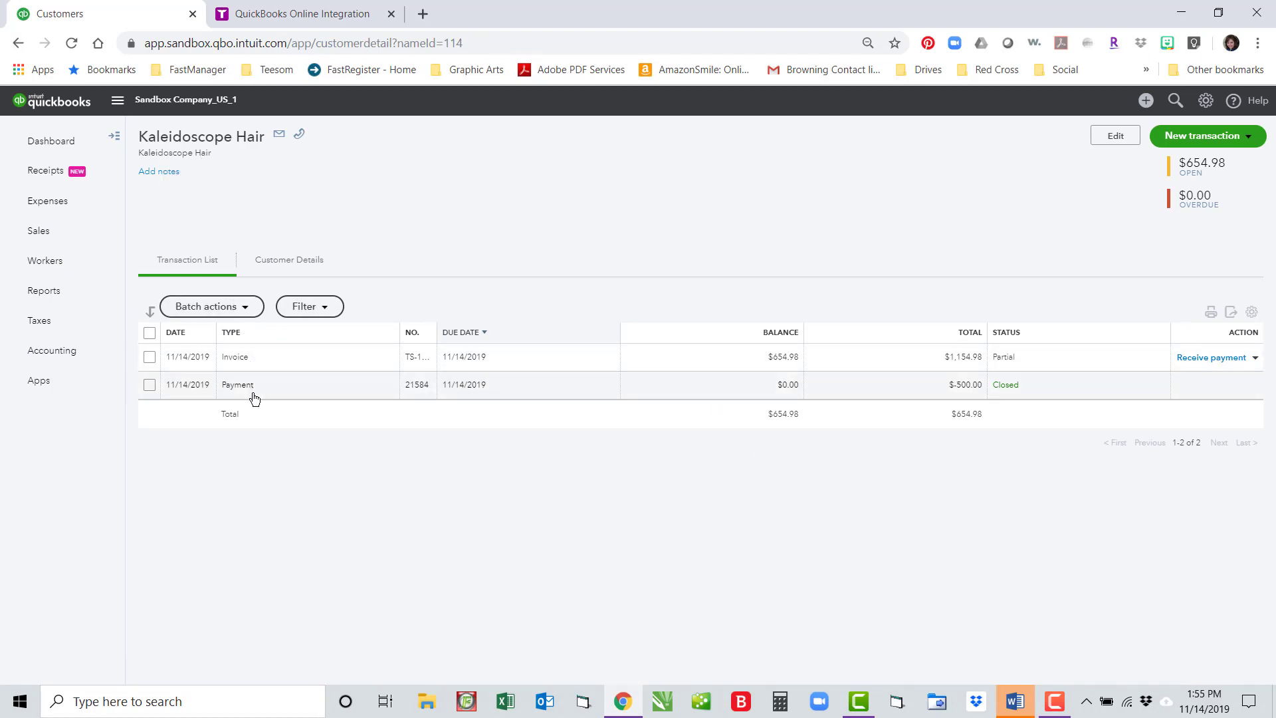
pyautogui.doubleClick(236, 357)
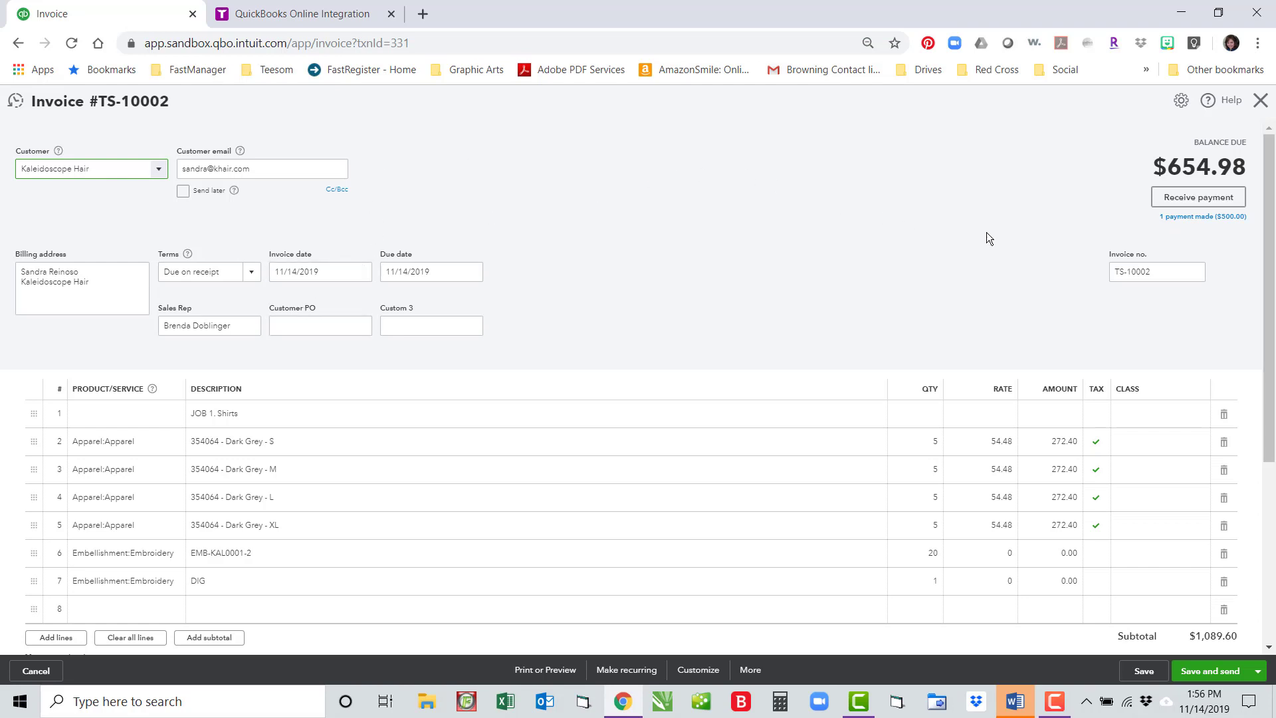
pyautogui.click(1261, 101)
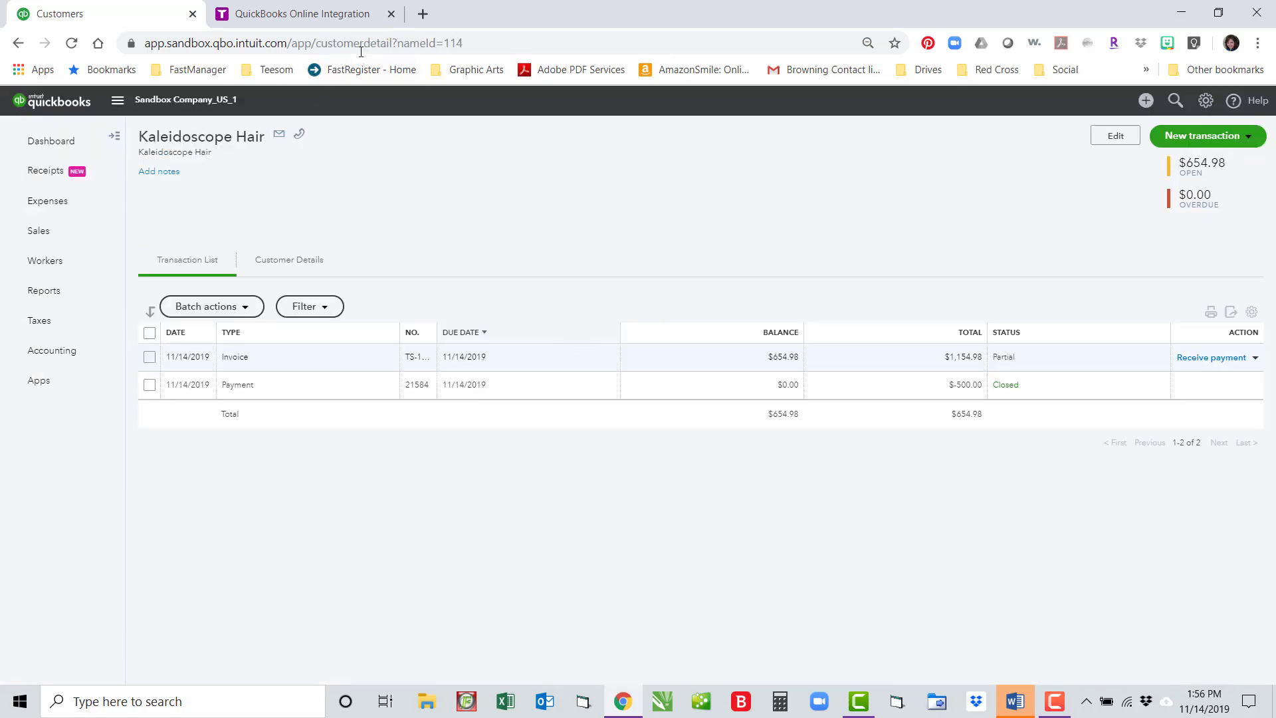
pyautogui.hotkey('ctrl', 'Tab')
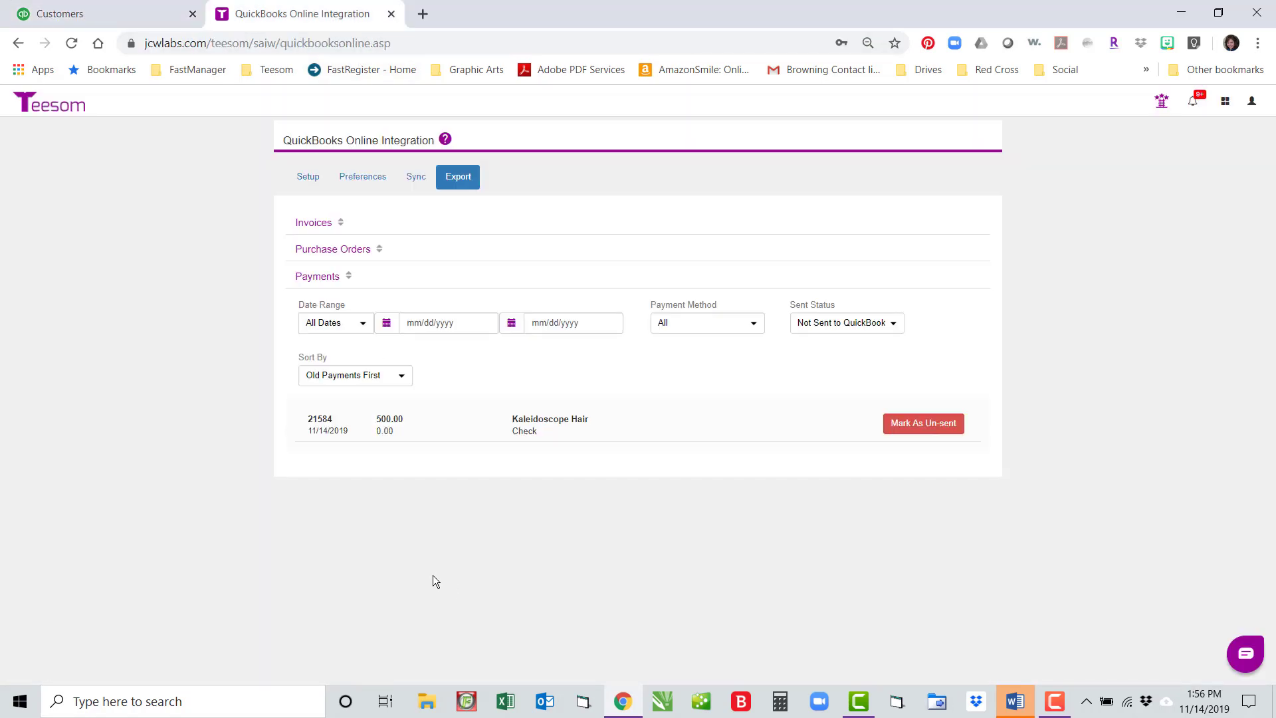